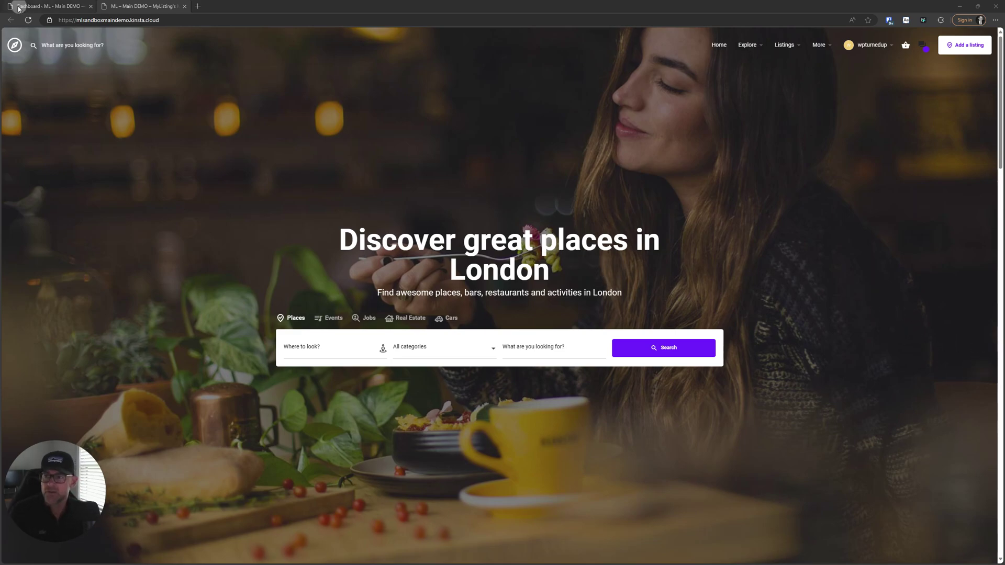
# - Switch to the WordPress dashboard and open the form for adding a new Elementor template in a new tab
pyautogui.click(37, 7)
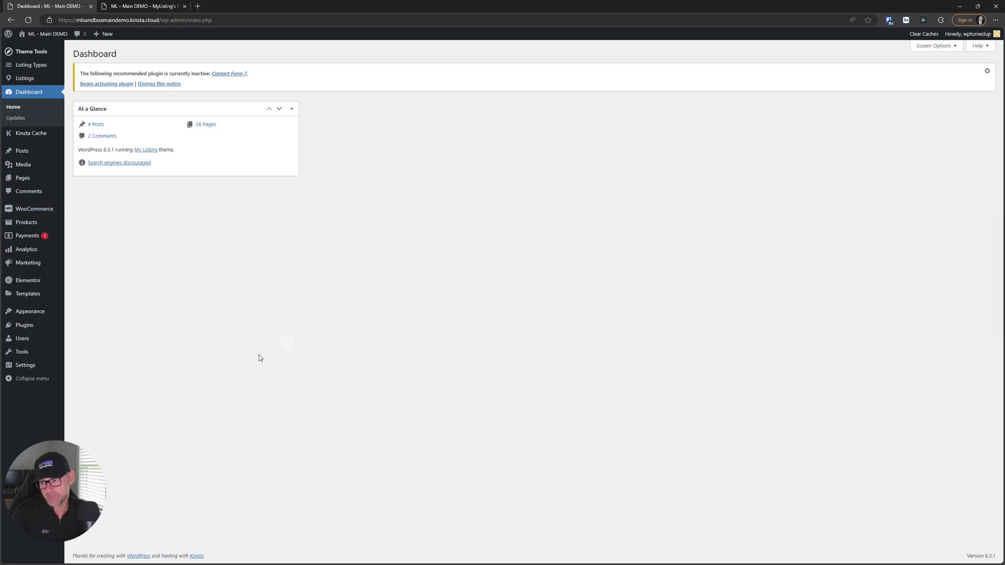
pyautogui.moveTo(20, 293)
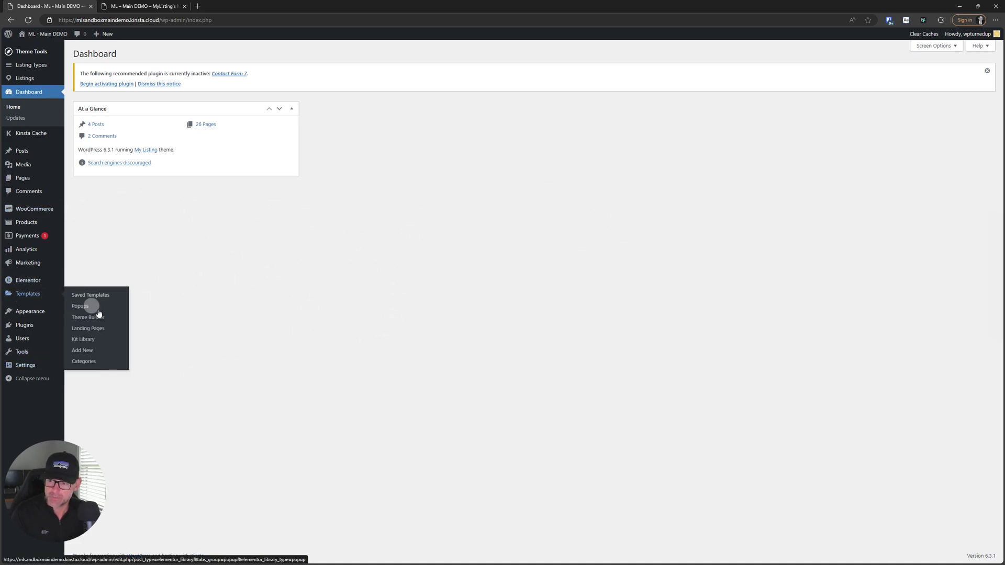
pyautogui.rightClick(86, 349)
pyautogui.click(117, 357)
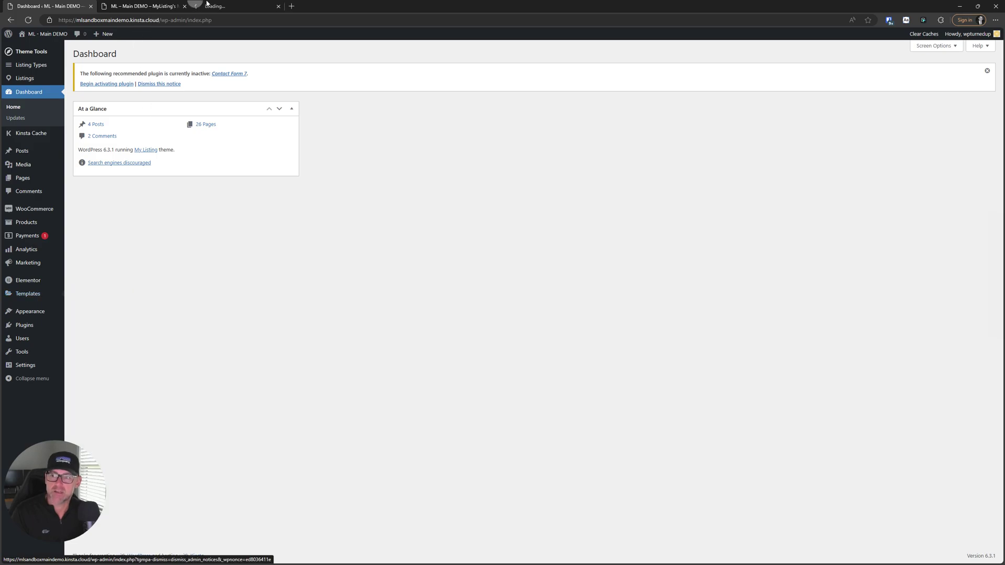
pyautogui.click(196, 4)
# - Create a template of type Page named "Banner 1"
pyautogui.click(560, 296)
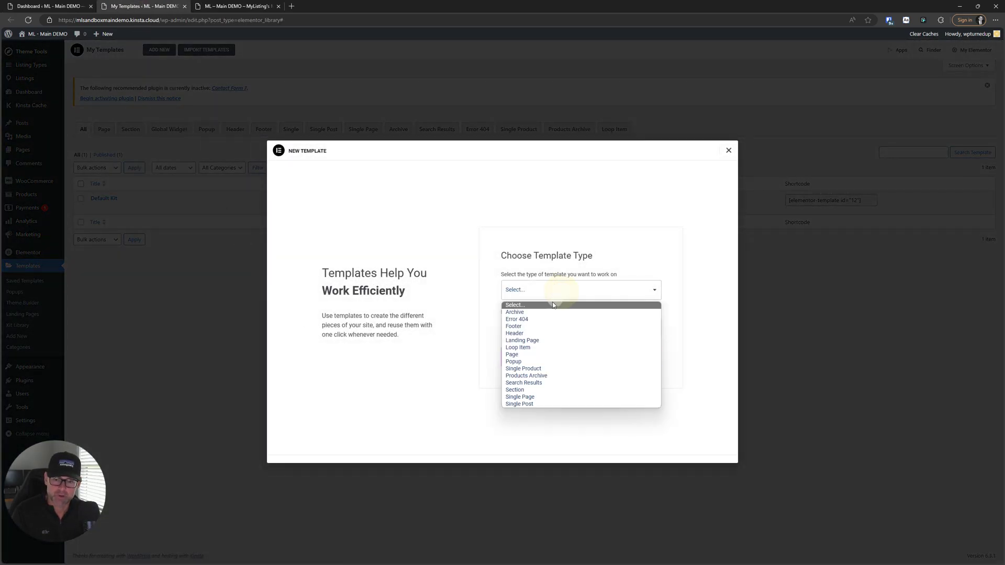
pyautogui.click(550, 356)
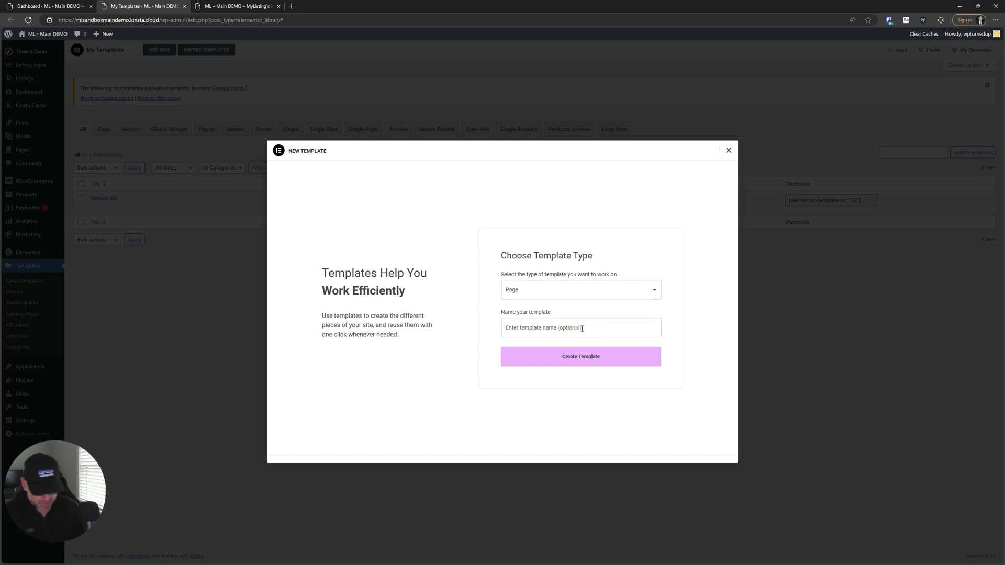
pyautogui.click(582, 328)
pyautogui.write('Banner 1')
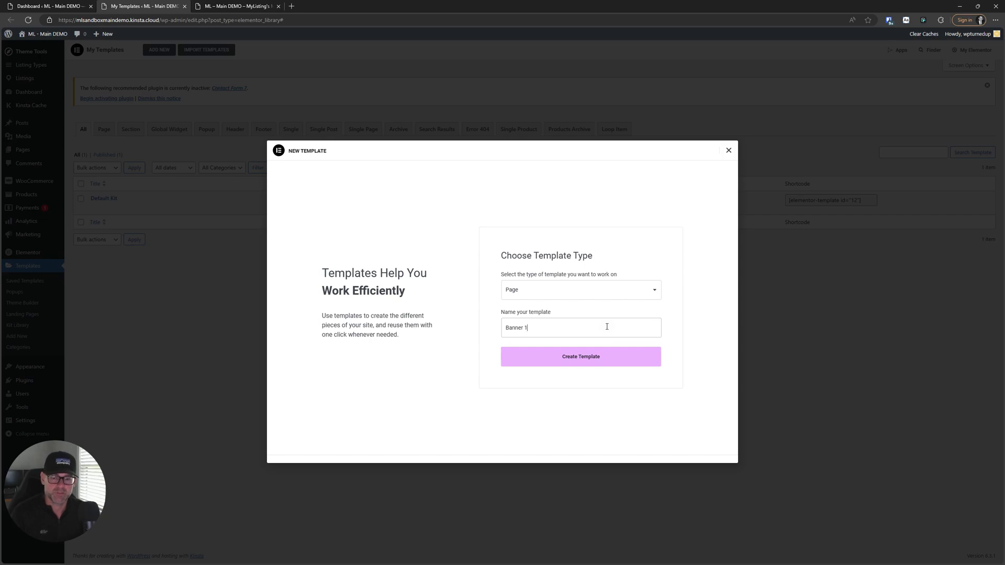
pyautogui.click(590, 356)
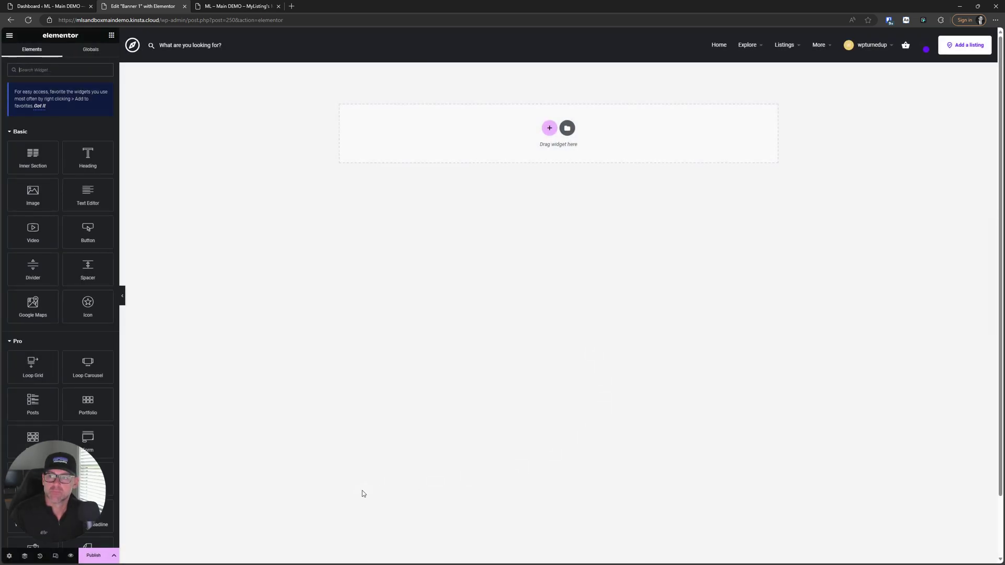
# - Add an Image widget showing the Black-And-Blue-Modern-Marketing-Outdoor-Banner picture from the media library and publish the template
pyautogui.moveTo(31, 193); pyautogui.dragTo(409, 144)
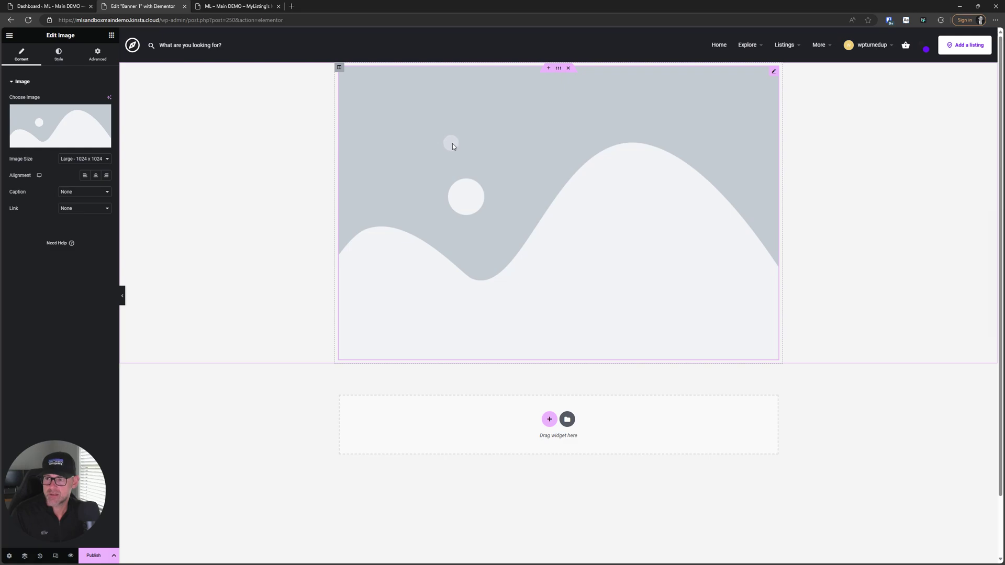
pyautogui.click(66, 131)
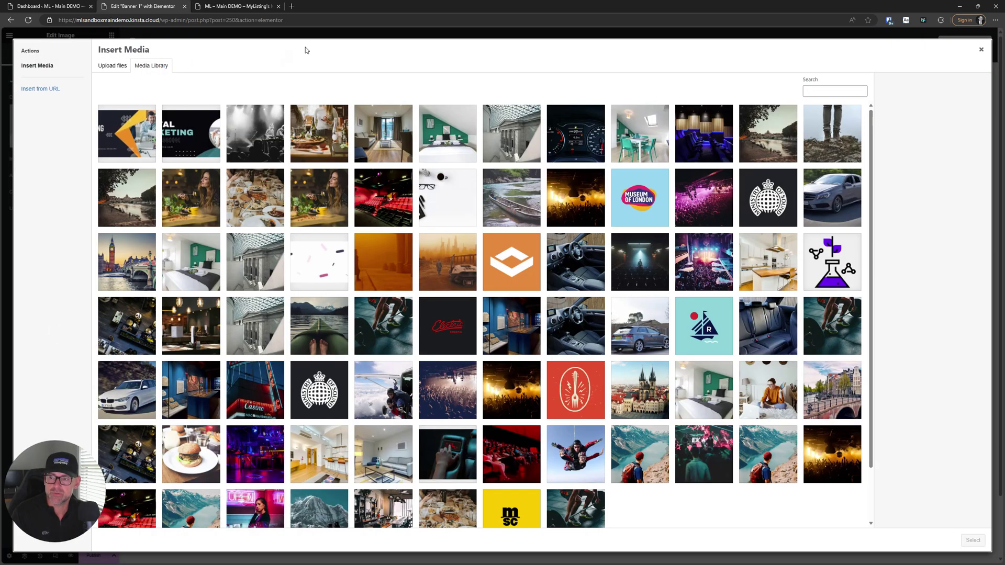
pyautogui.click(195, 131)
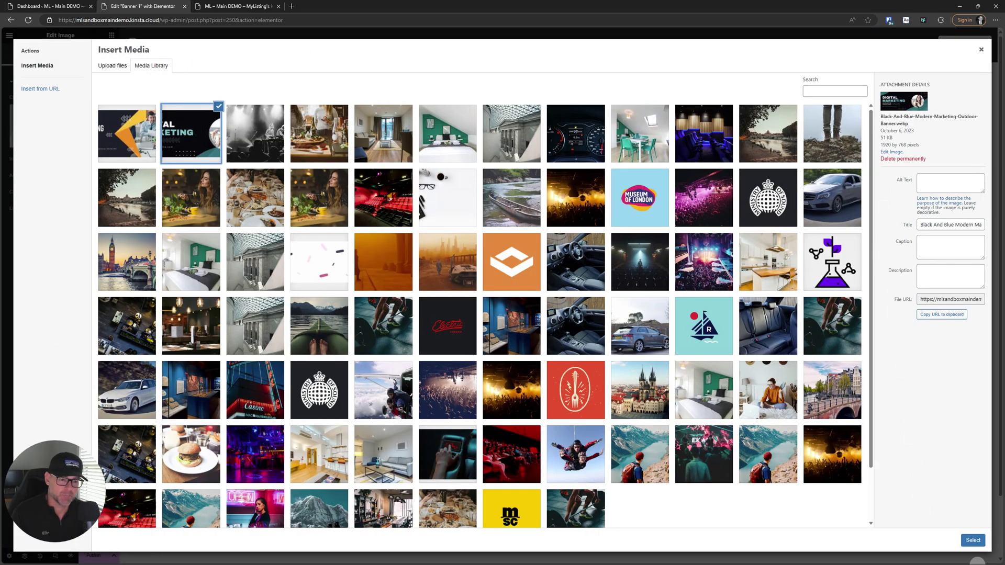
pyautogui.click(972, 540)
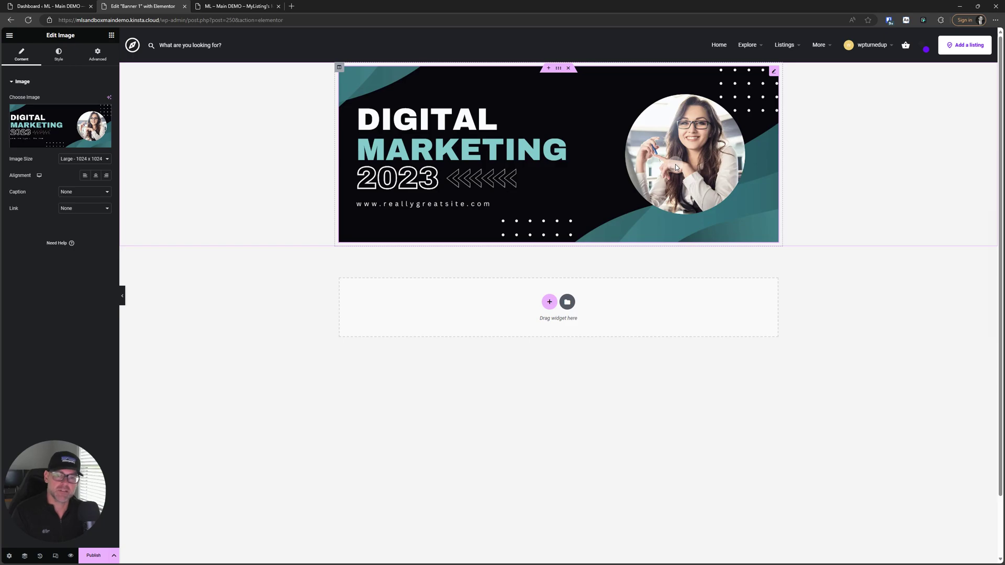
pyautogui.click(99, 556)
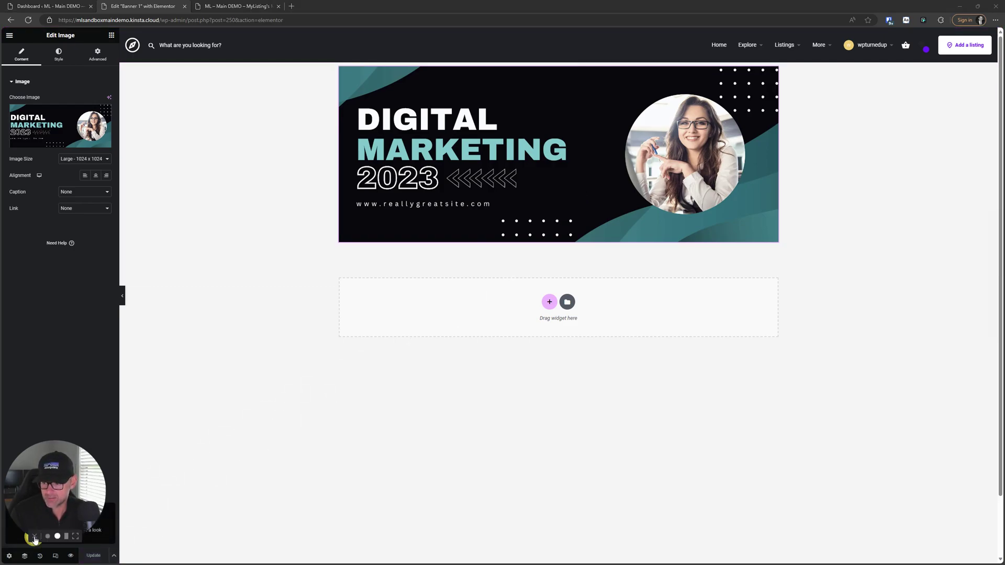
pyautogui.click(35, 536)
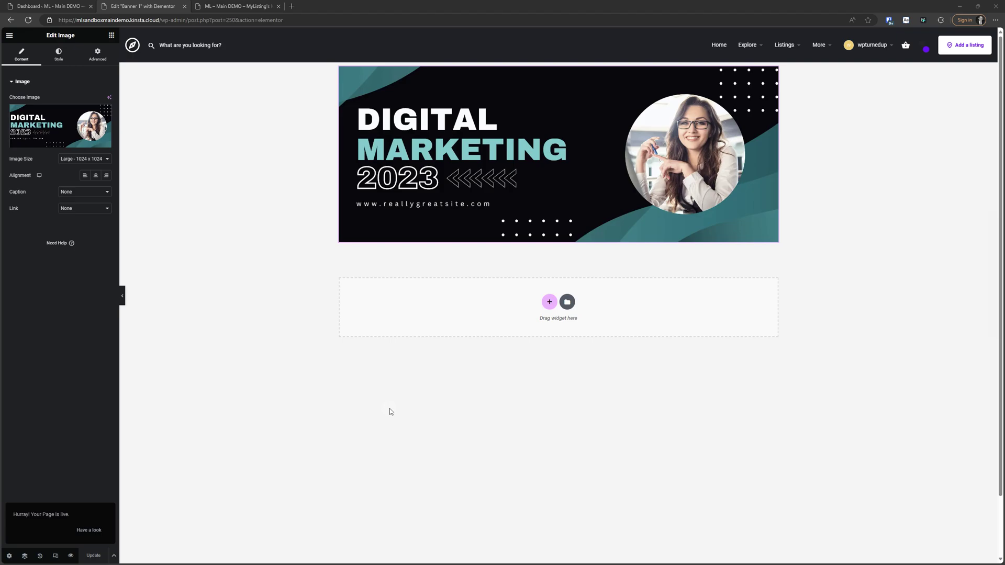
# - Open the saved templates list in the WordPress dashboard and check the shortcode of the Banner 1 template
pyautogui.click(52, 7)
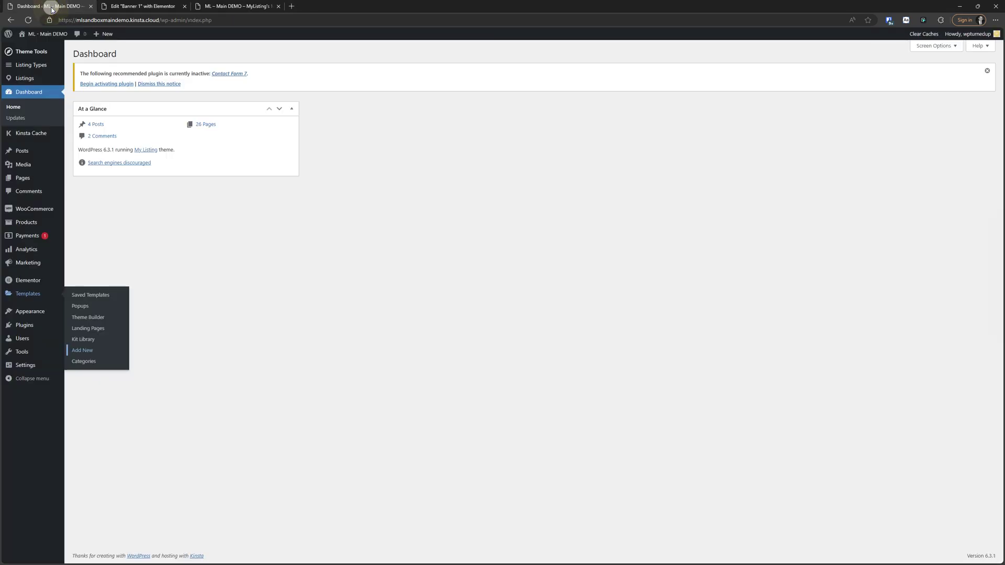
pyautogui.click(252, 398)
pyautogui.click(24, 293)
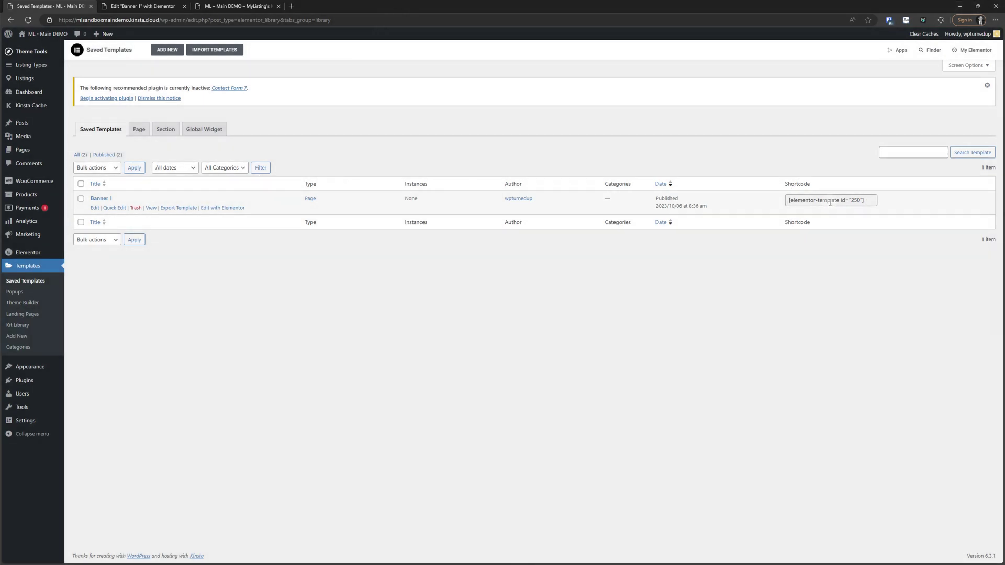
pyautogui.click(832, 202)
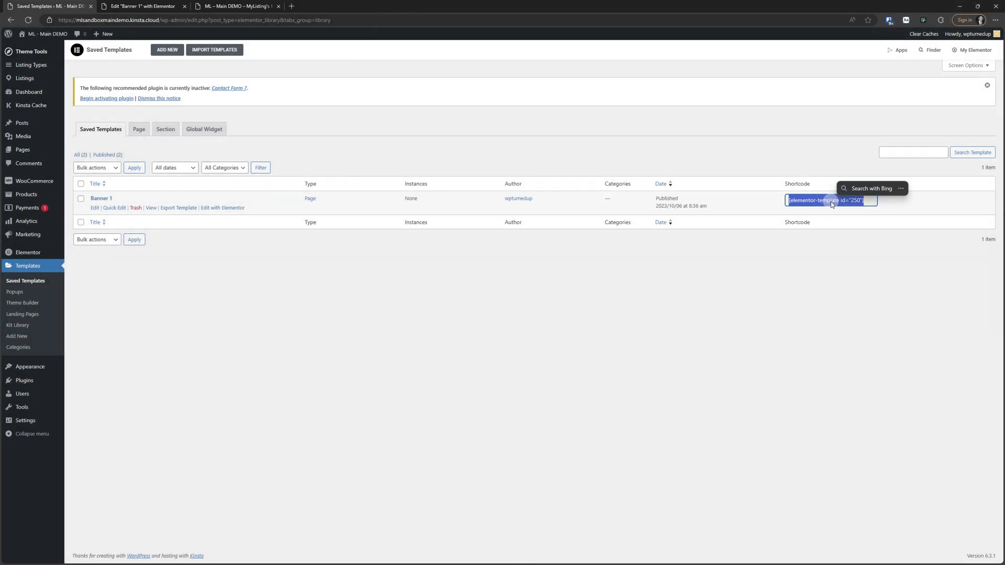
pyautogui.click(814, 299)
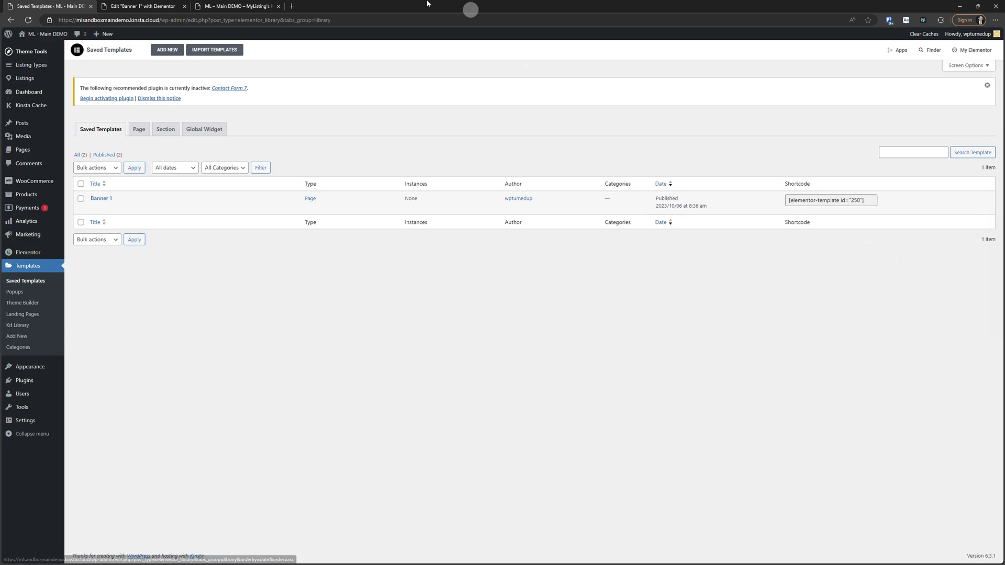
# - Open the Place listing type for editing in a separate tab and show its Fields settings
pyautogui.moveTo(44, 78)
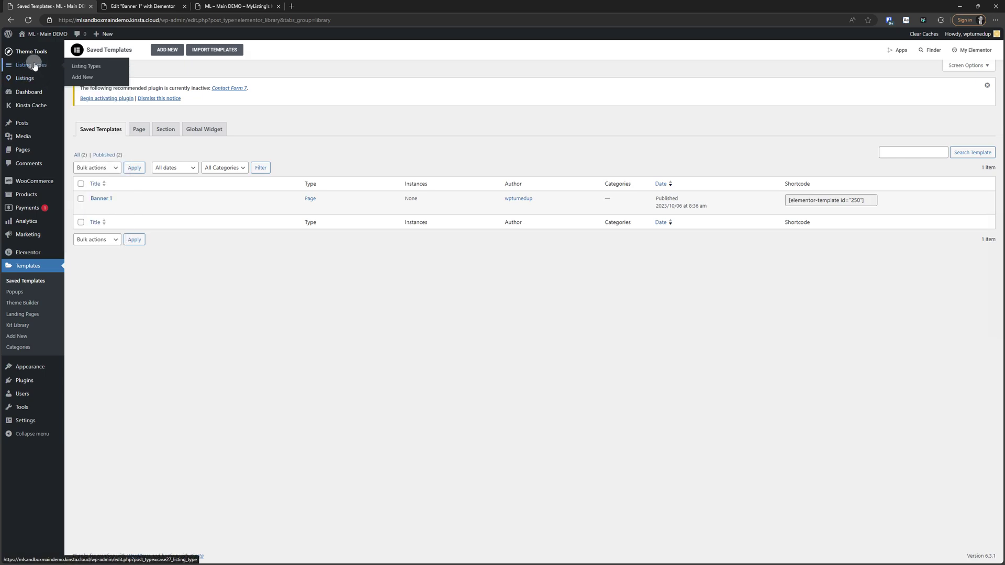
pyautogui.moveTo(34, 64); pyautogui.dragTo(157, 6)
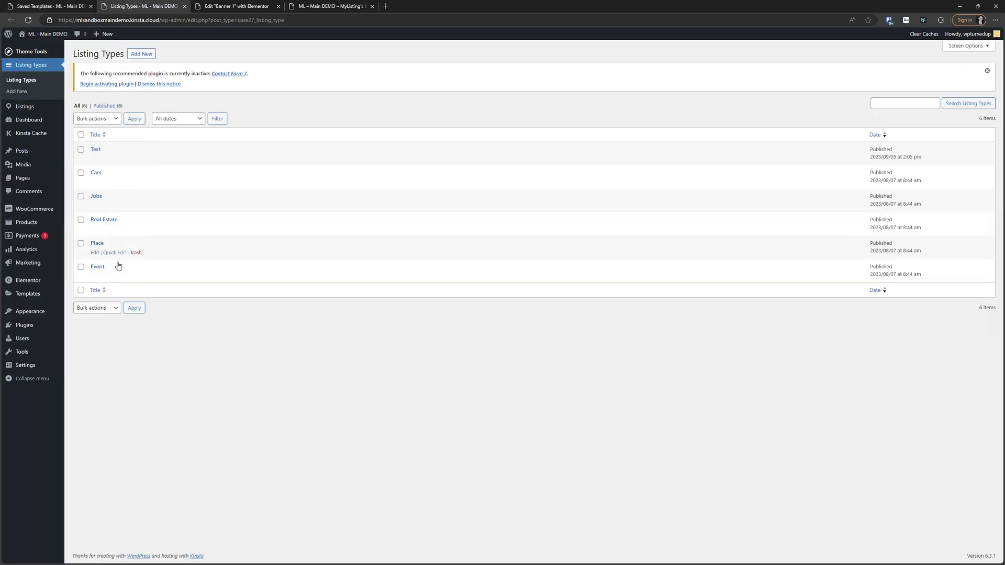
pyautogui.click(96, 254)
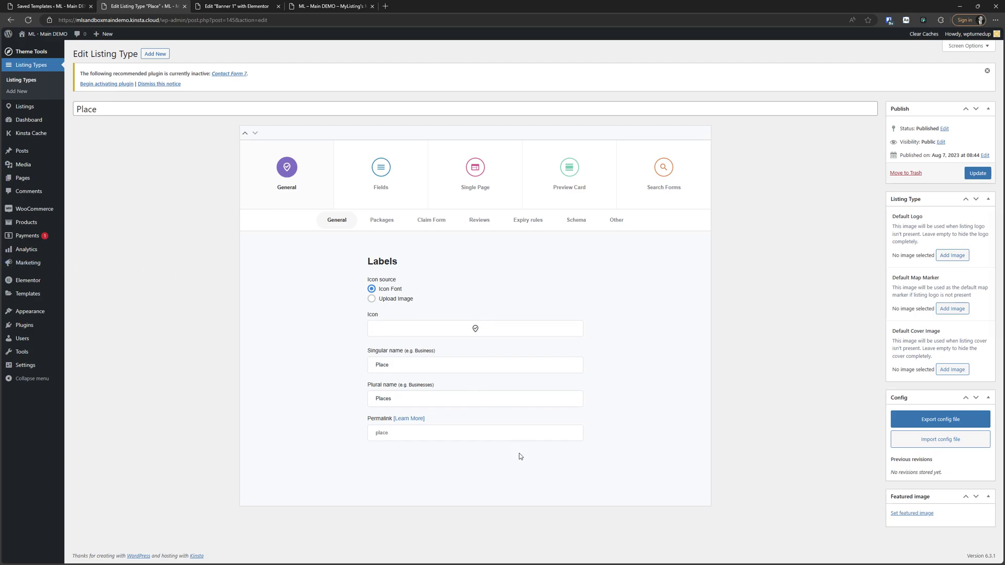
pyautogui.click(388, 170)
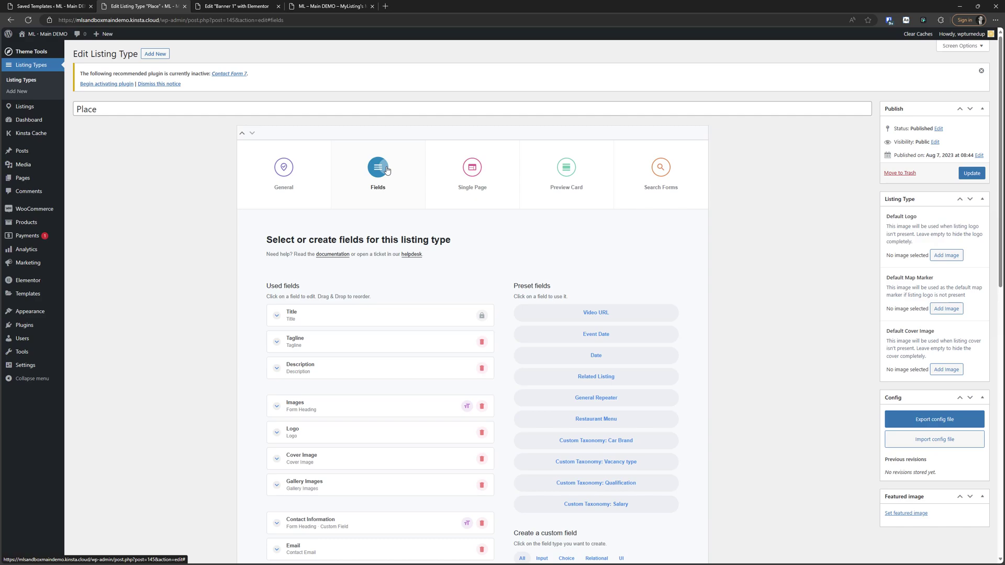
# - Add a custom Text field to the Place listing type's used fields
pyautogui.scroll(-8, 438, 262)
pyautogui.scroll(1, 681, 261)
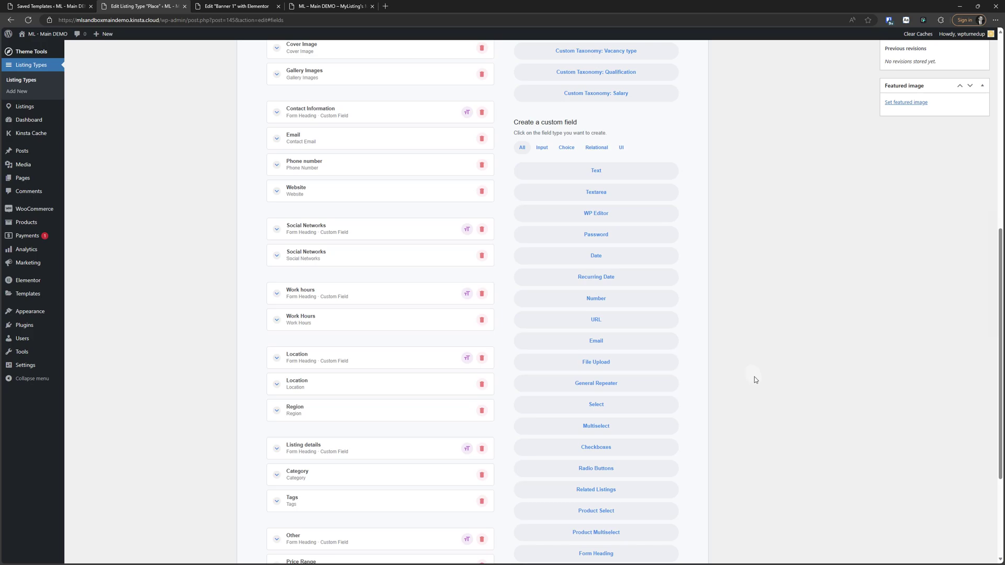
pyautogui.scroll(-3, 720, 454)
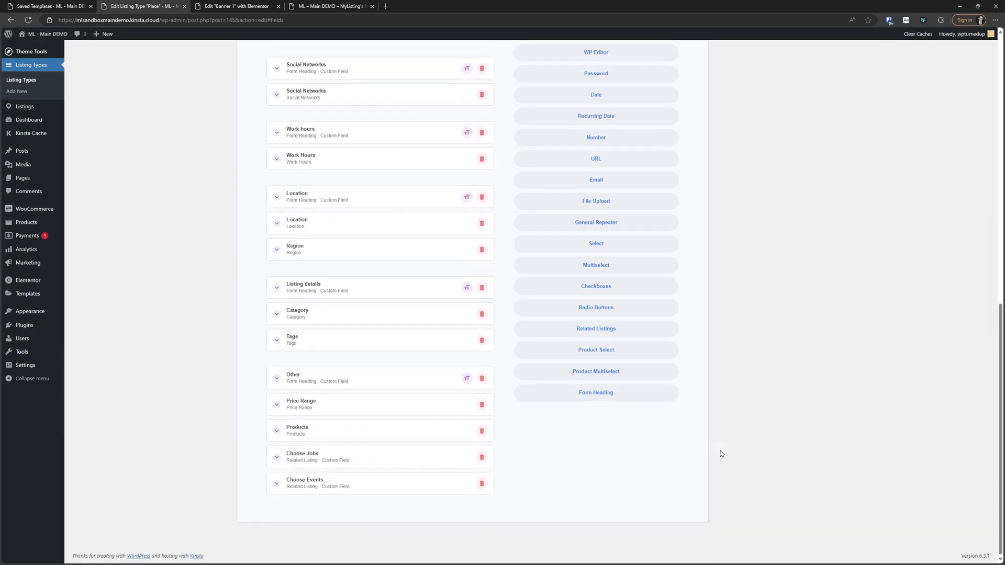
pyautogui.scroll(2, 720, 453)
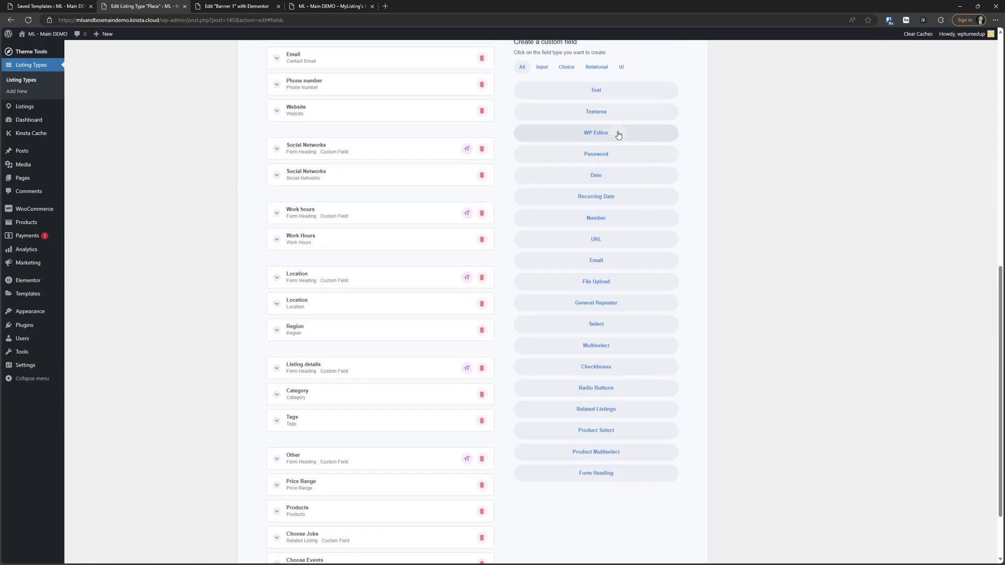
pyautogui.click(611, 88)
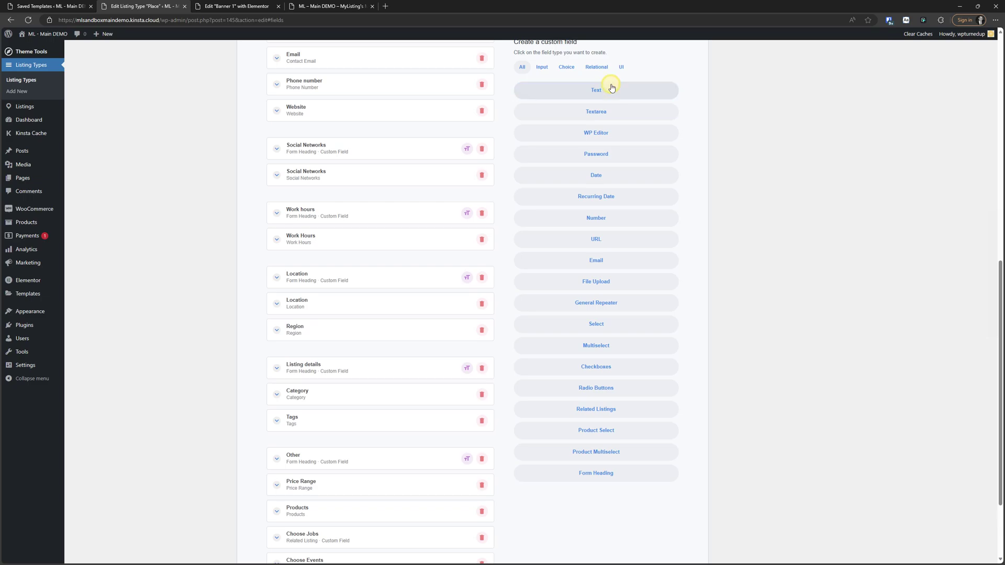
pyautogui.scroll(-2, 458, 237)
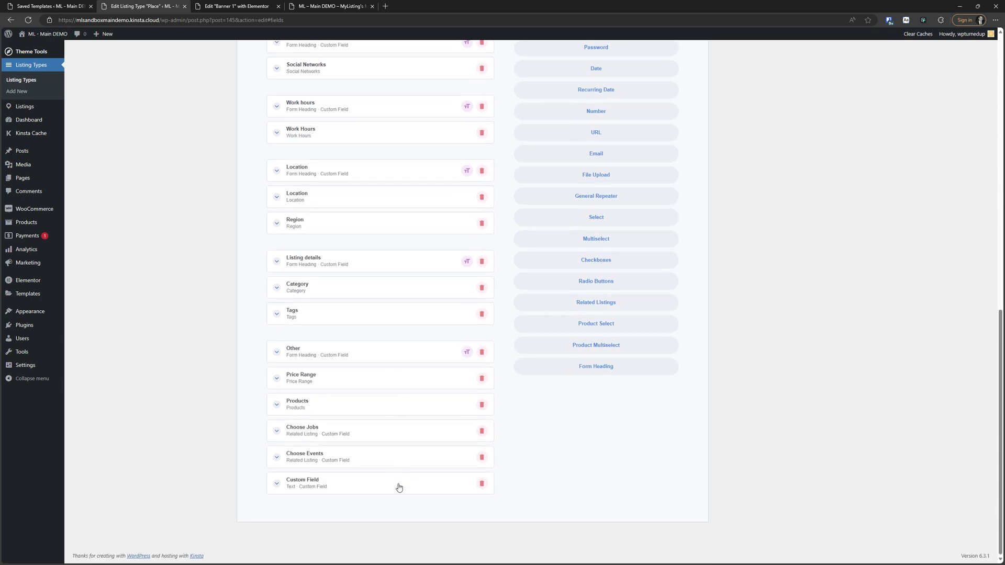
# - Add a Form Heading field, place it above the new custom text field and label it "Banner Ad"
pyautogui.click(588, 373)
pyautogui.moveTo(382, 519); pyautogui.dragTo(364, 495)
pyautogui.click(363, 494)
pyautogui.scroll(-6, 368, 456)
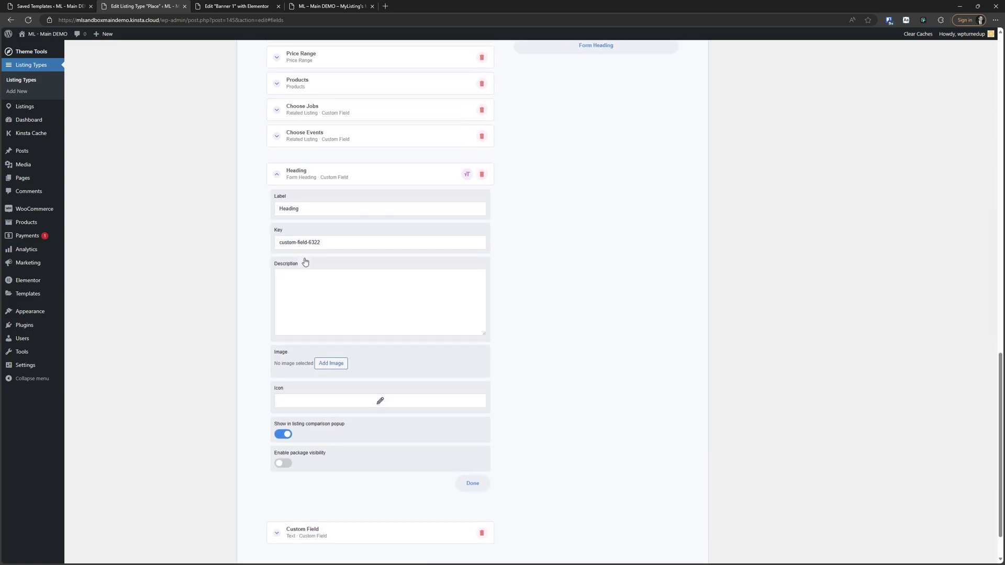
pyautogui.doubleClick(320, 210)
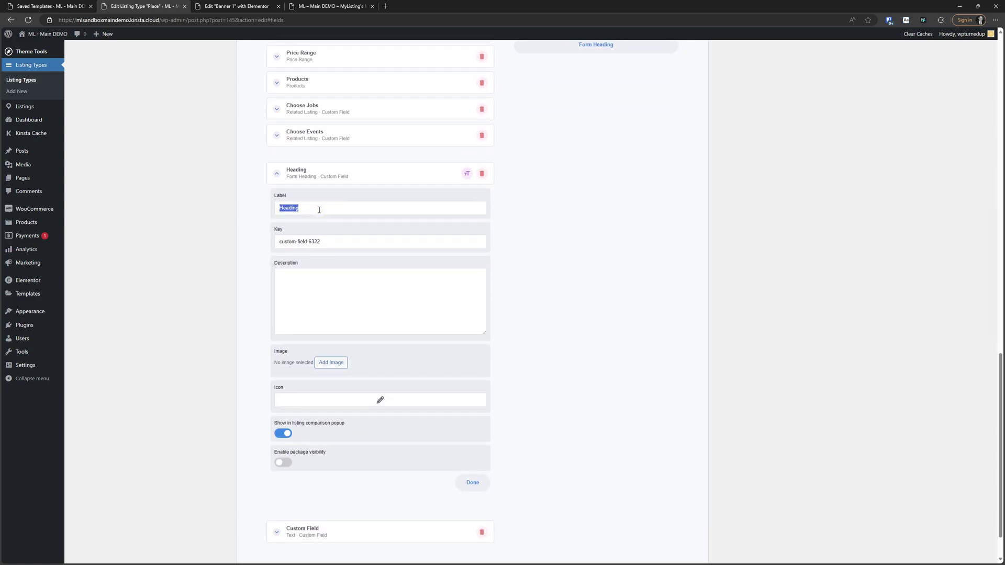
pyautogui.write('Banner Ad')
pyautogui.click(332, 175)
# - Turn off showing the Banner Ad heading in the listing comparison popup
pyautogui.click(372, 493)
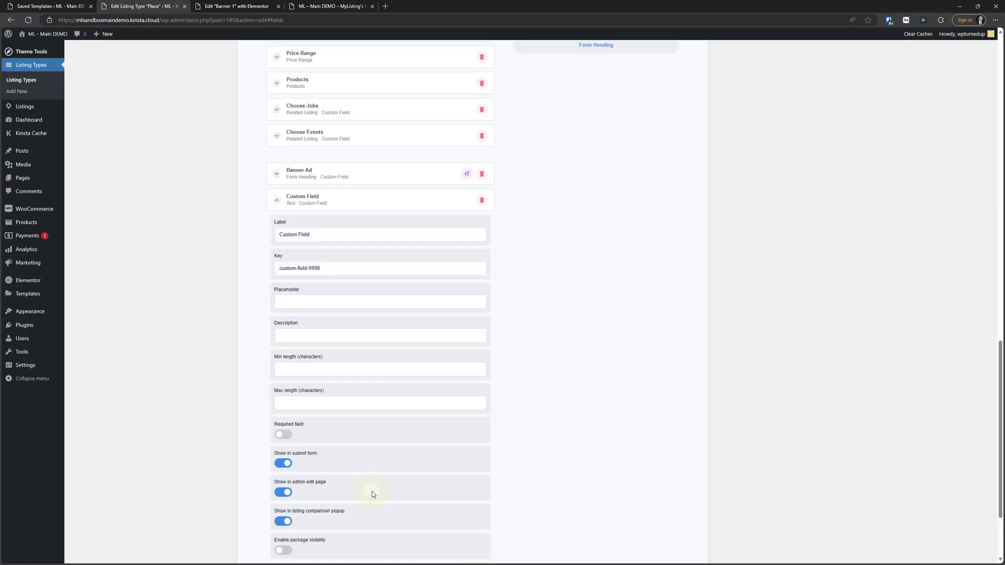
pyautogui.click(321, 170)
pyautogui.click(284, 385)
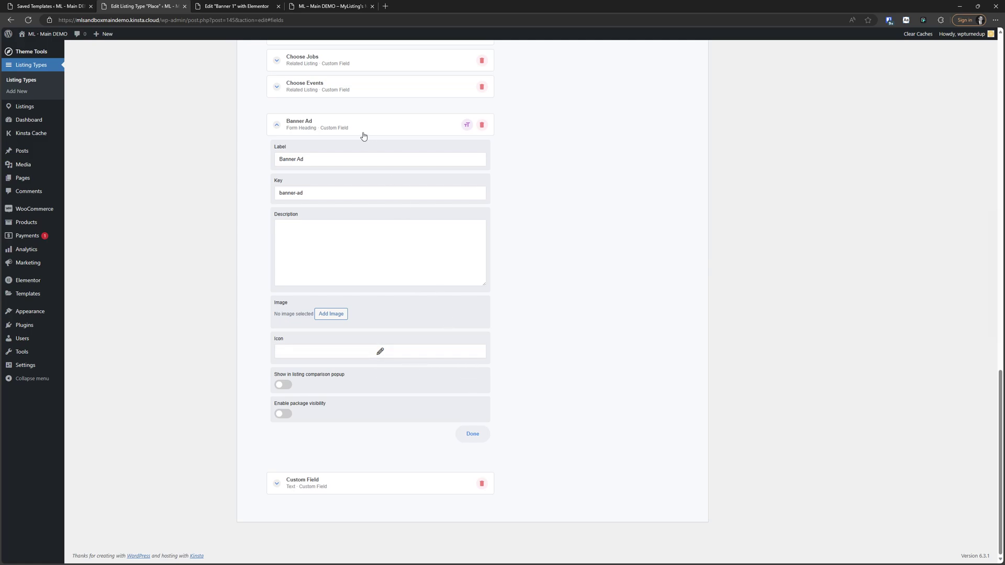
pyautogui.click(284, 386)
pyautogui.click(288, 386)
pyautogui.click(289, 386)
pyautogui.click(289, 385)
pyautogui.click(288, 386)
pyautogui.click(287, 386)
# - Try package visibility on the Banner Ad heading with rules for No Package or Basic, and collapse the field with the option disabled
pyautogui.click(291, 414)
pyautogui.scroll(-2, 332, 379)
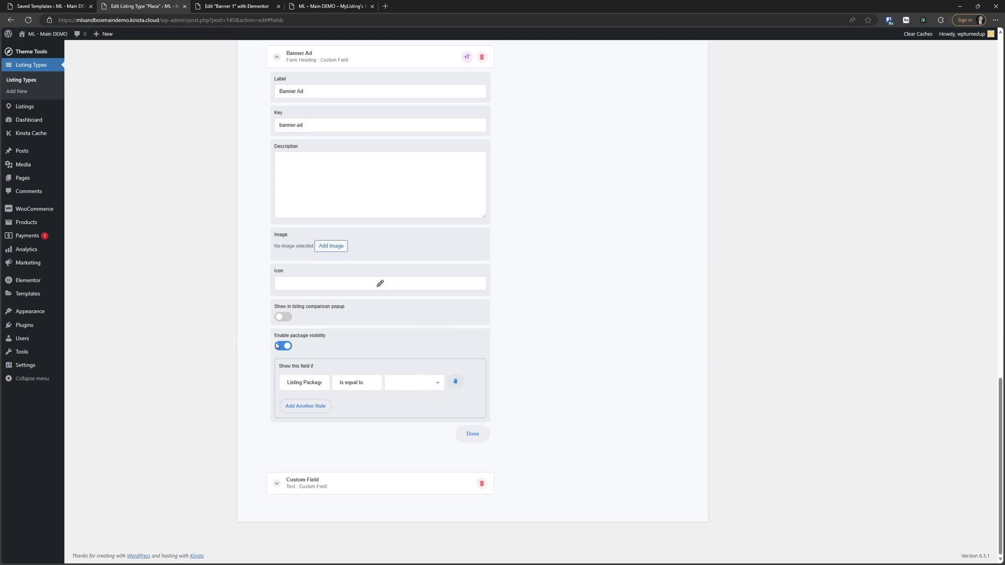
pyautogui.click(427, 384)
pyautogui.click(417, 397)
pyautogui.click(293, 406)
pyautogui.click(431, 414)
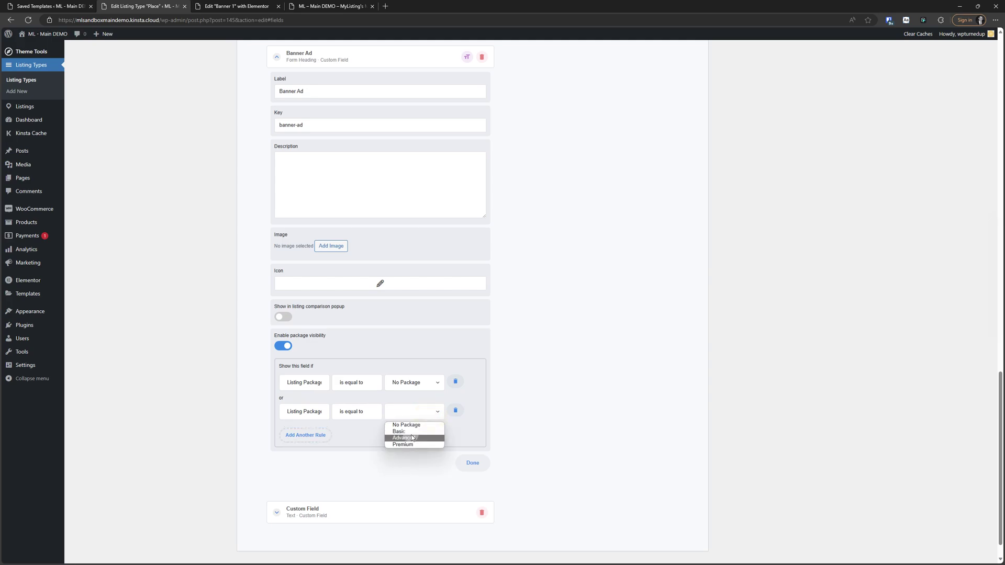
pyautogui.click(411, 431)
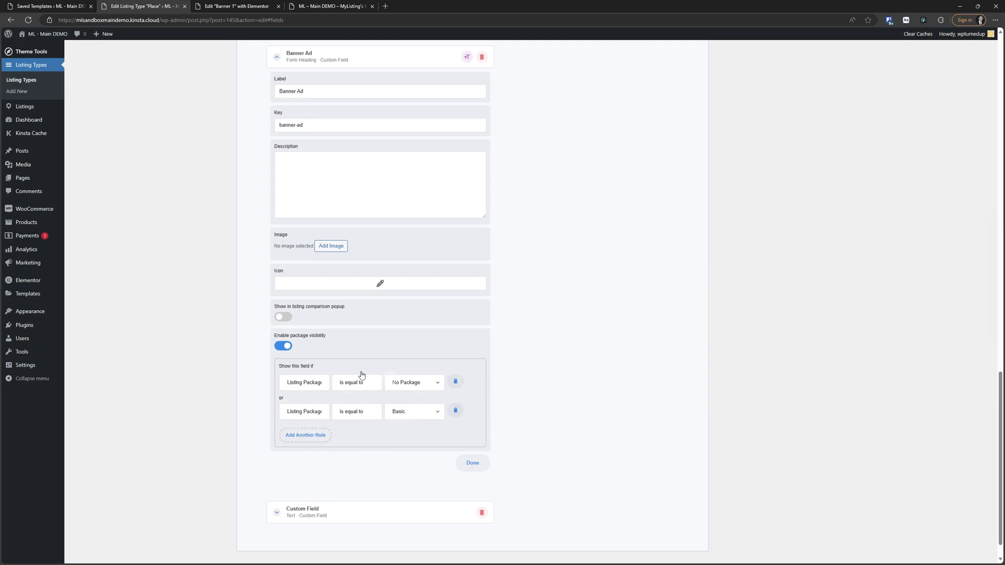
pyautogui.click(286, 346)
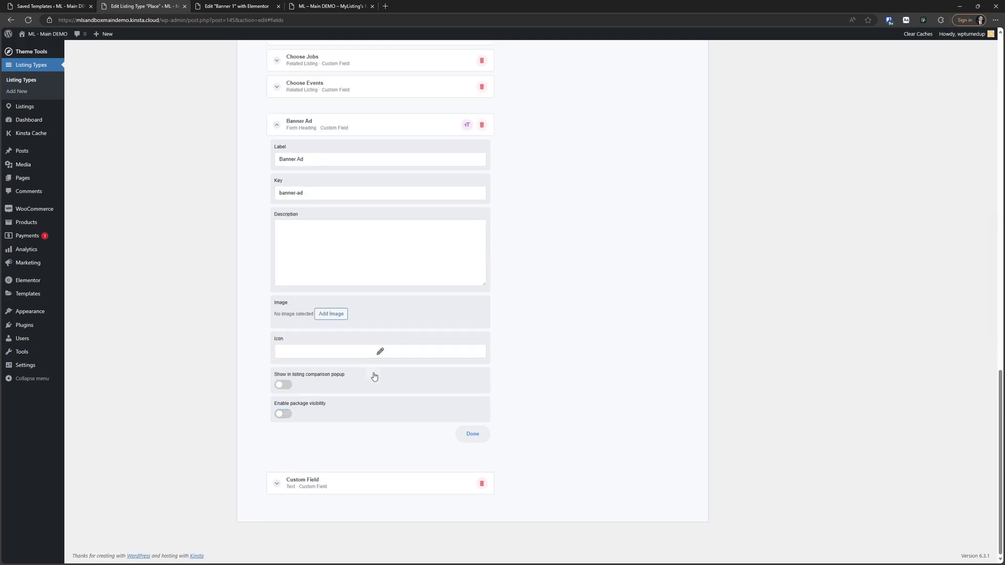
pyautogui.scroll(2, 375, 375)
pyautogui.click(346, 208)
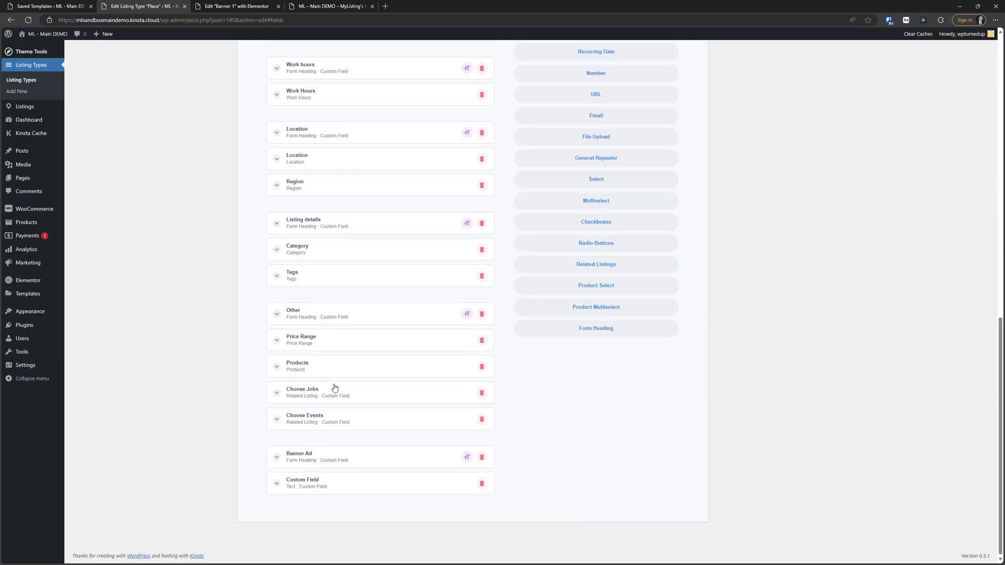
pyautogui.click(341, 481)
pyautogui.scroll(-3, 386, 392)
pyautogui.scroll(6, 320, 283)
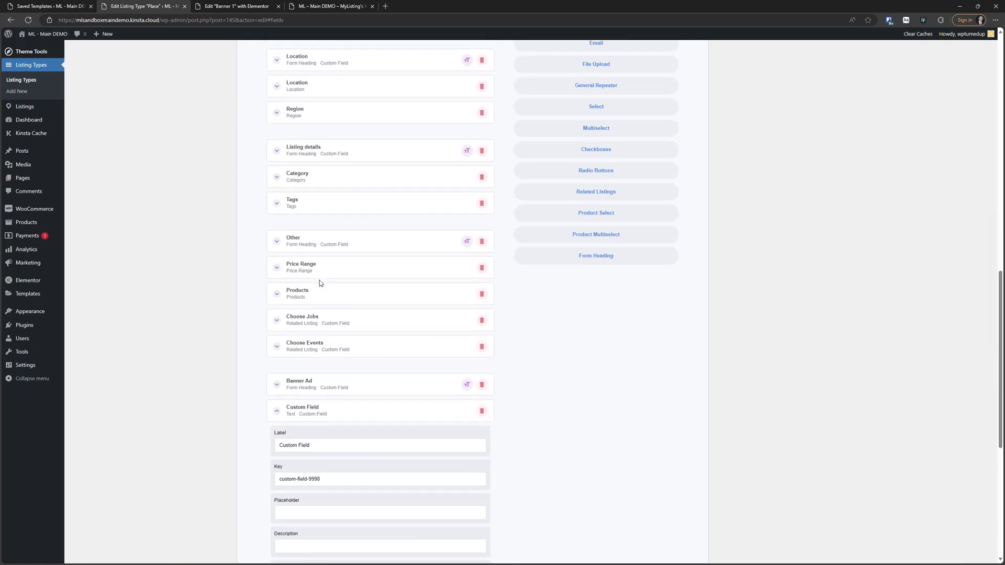
pyautogui.click(326, 413)
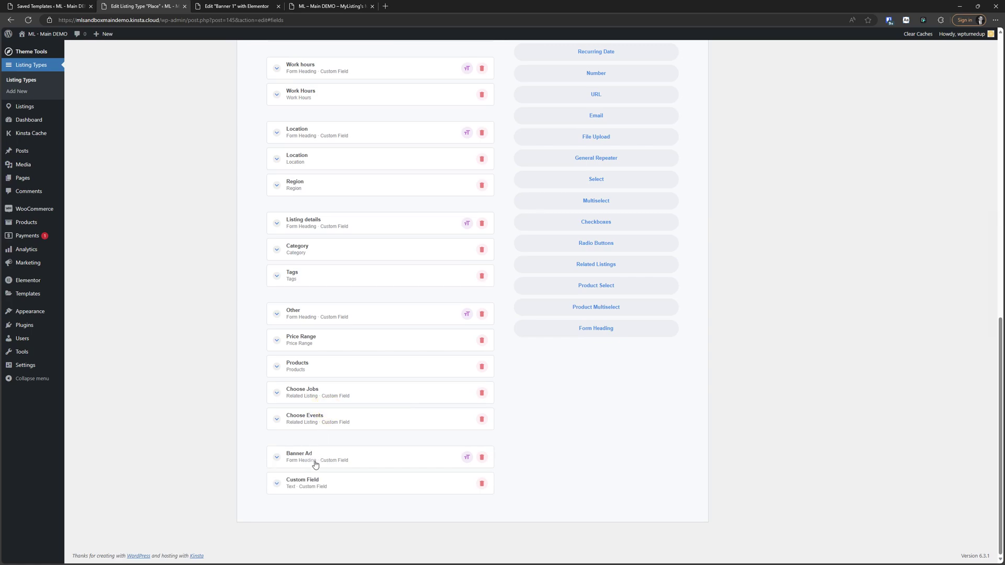
# - Turn off showing the custom text field in the listing comparison popup, leaving package visibility disabled
pyautogui.click(316, 480)
pyautogui.scroll(-6, 325, 456)
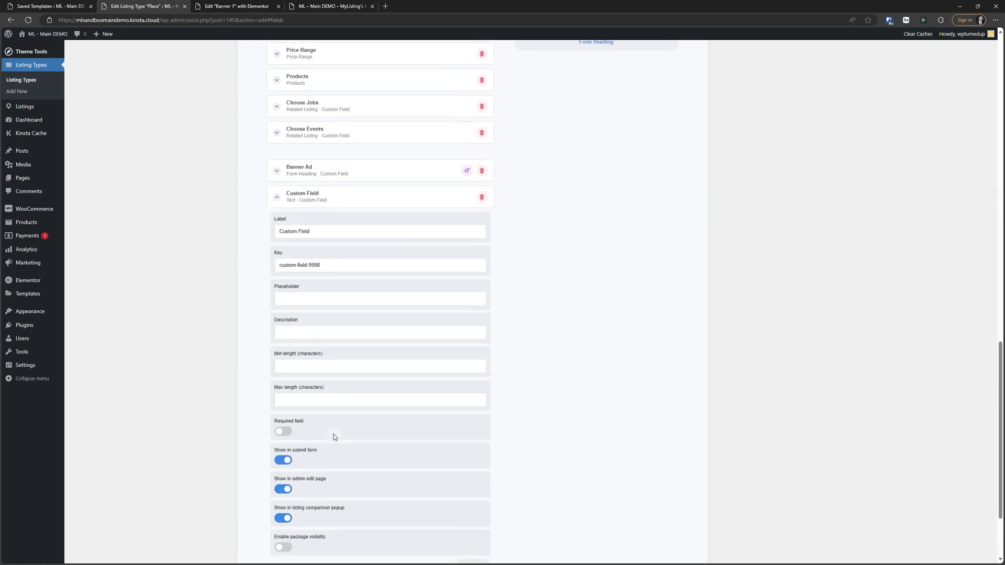
pyautogui.scroll(-2, 337, 298)
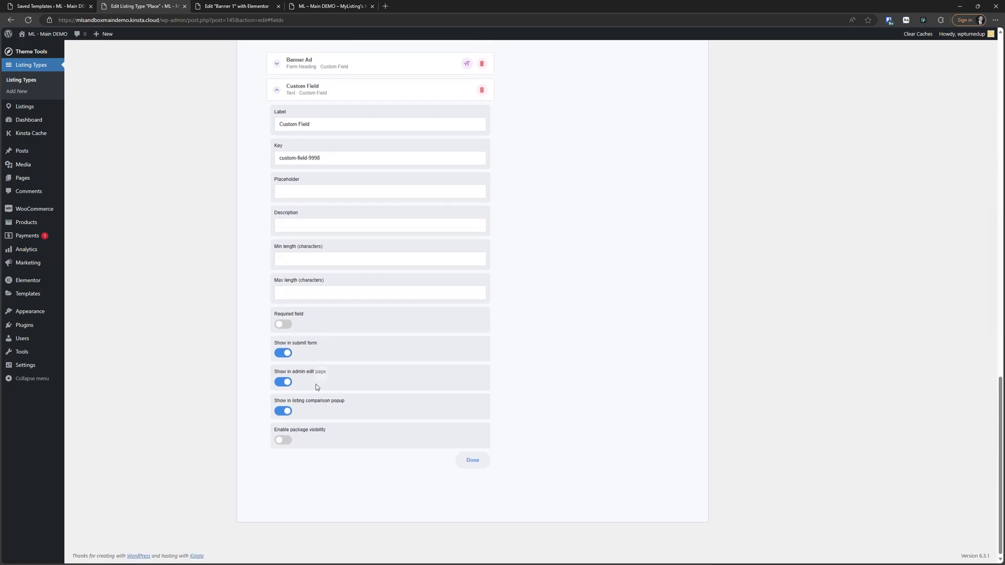
pyautogui.click(282, 412)
pyautogui.click(287, 441)
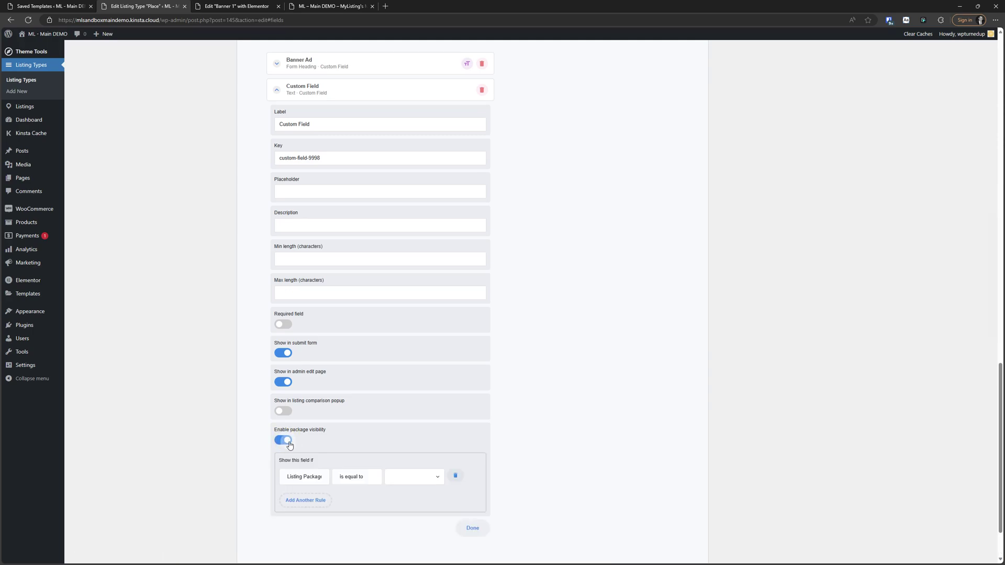
pyautogui.click(289, 443)
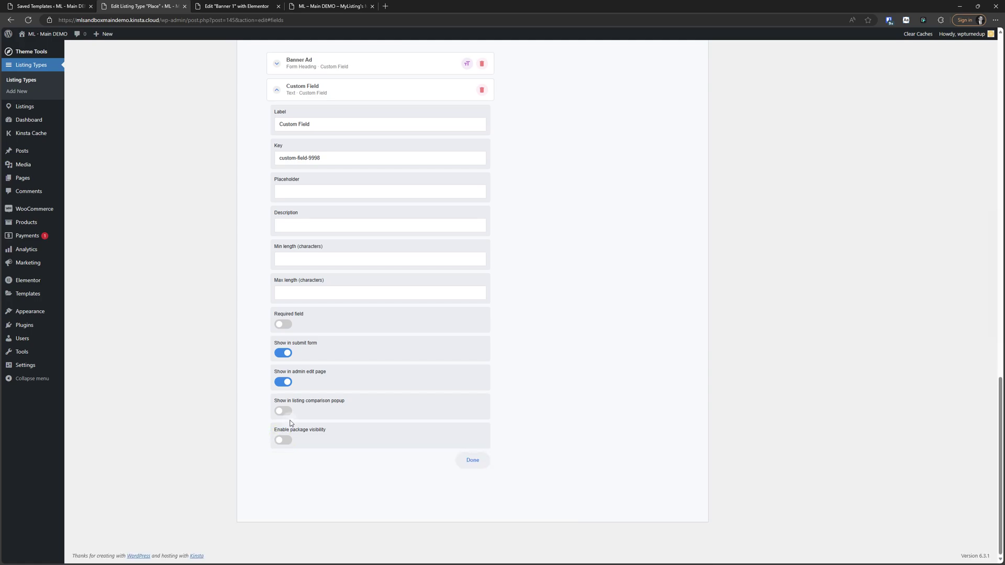
# - Turn off showing the custom text field in the submit form and collapse its settings
pyautogui.scroll(3, 314, 420)
pyautogui.scroll(-3, 370, 408)
pyautogui.click(283, 355)
pyautogui.scroll(2, 321, 324)
pyautogui.click(321, 175)
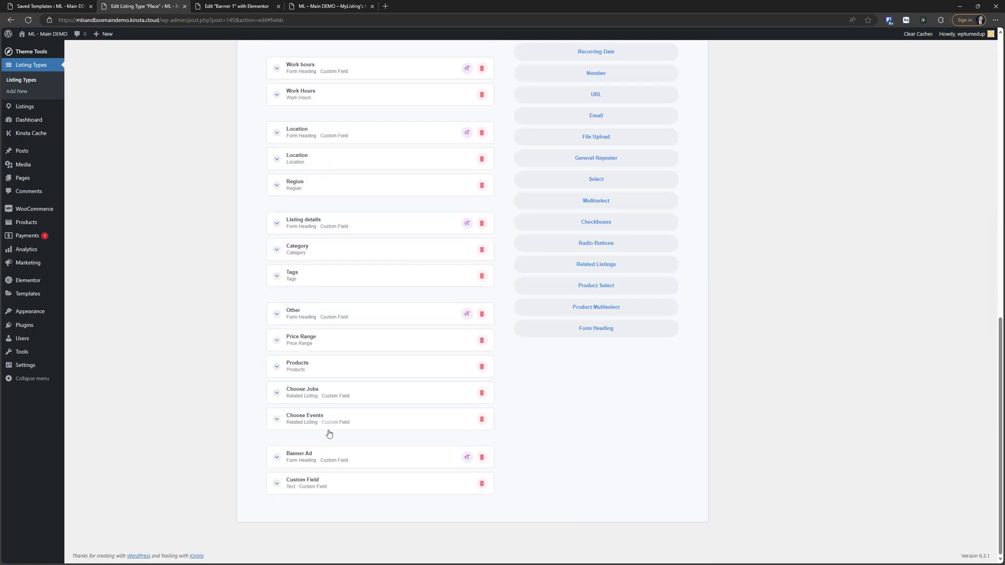
# - Label the custom text field below the Banner Ad heading "Ad" and collapse its settings
pyautogui.click(333, 452)
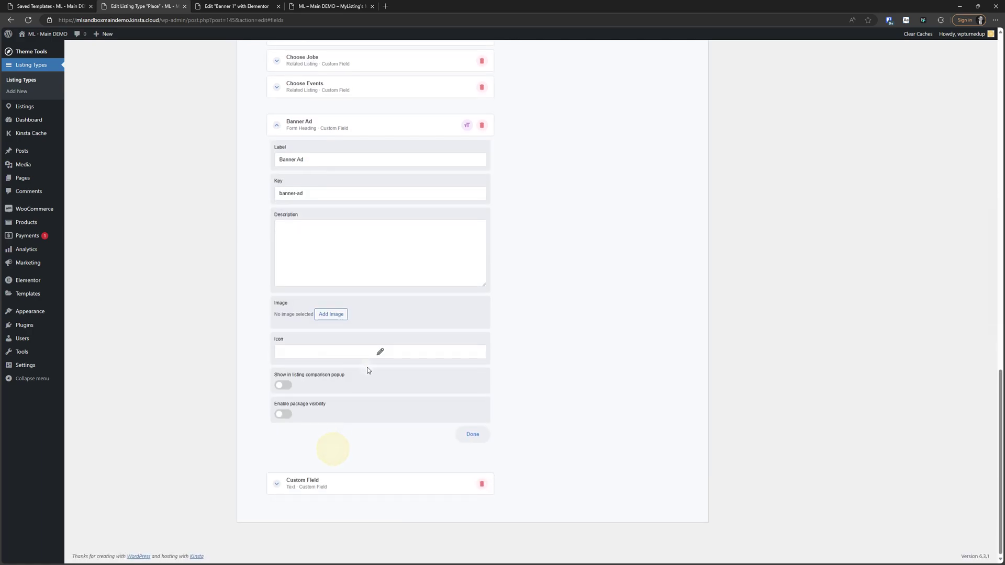
pyautogui.click(297, 131)
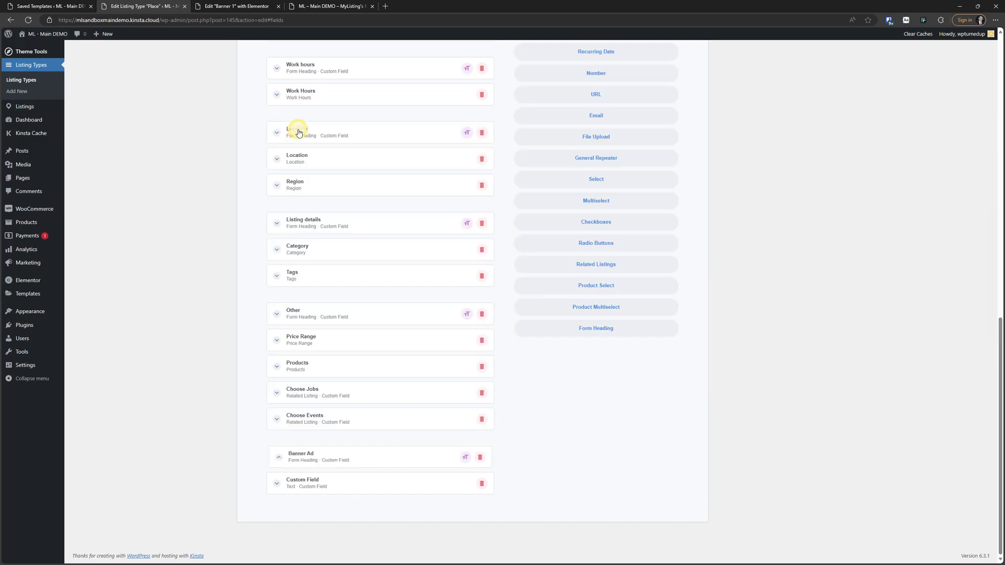
pyautogui.click(341, 479)
pyautogui.scroll(-2, 370, 330)
pyautogui.scroll(3, 371, 330)
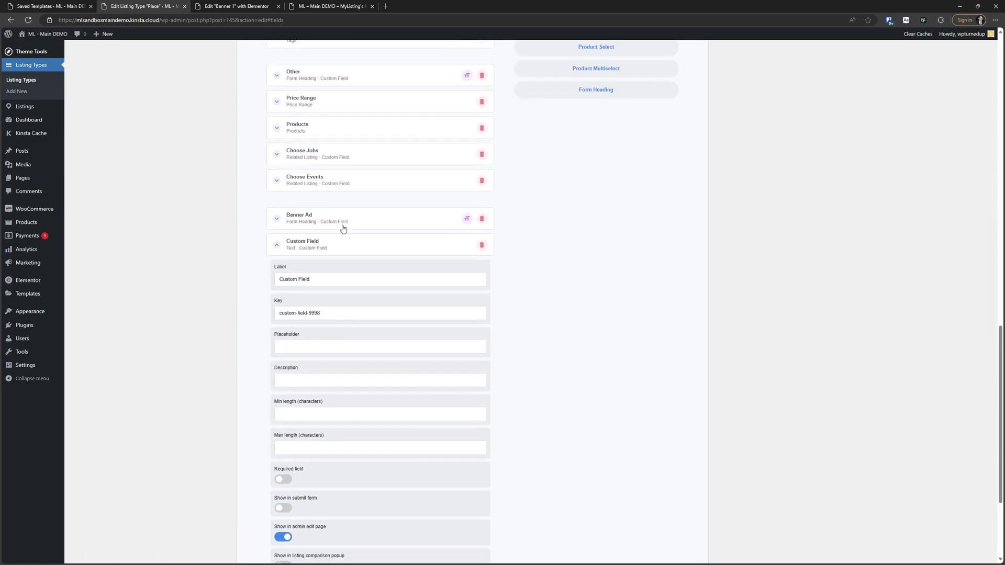
pyautogui.tripleClick(340, 287)
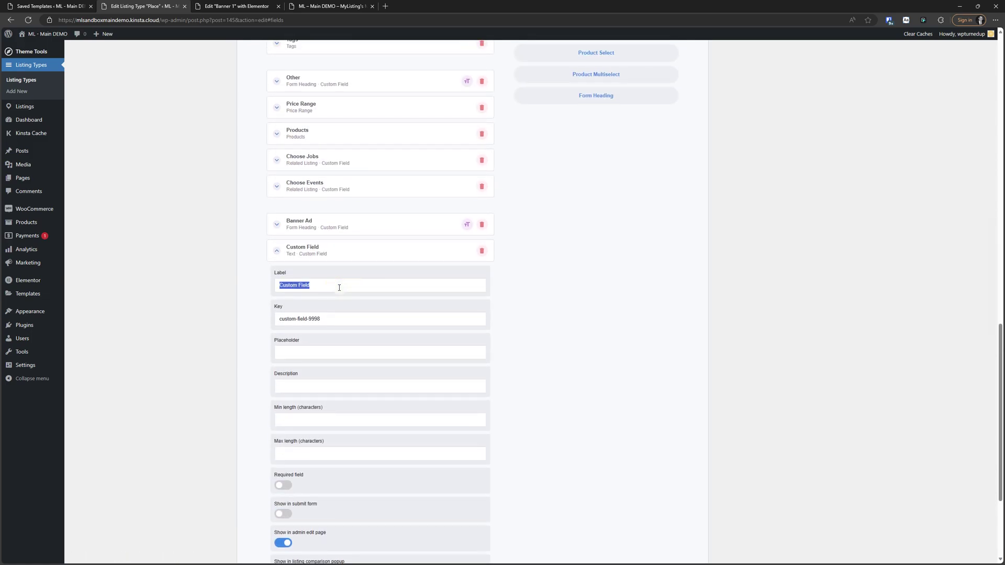
pyautogui.write('AD')
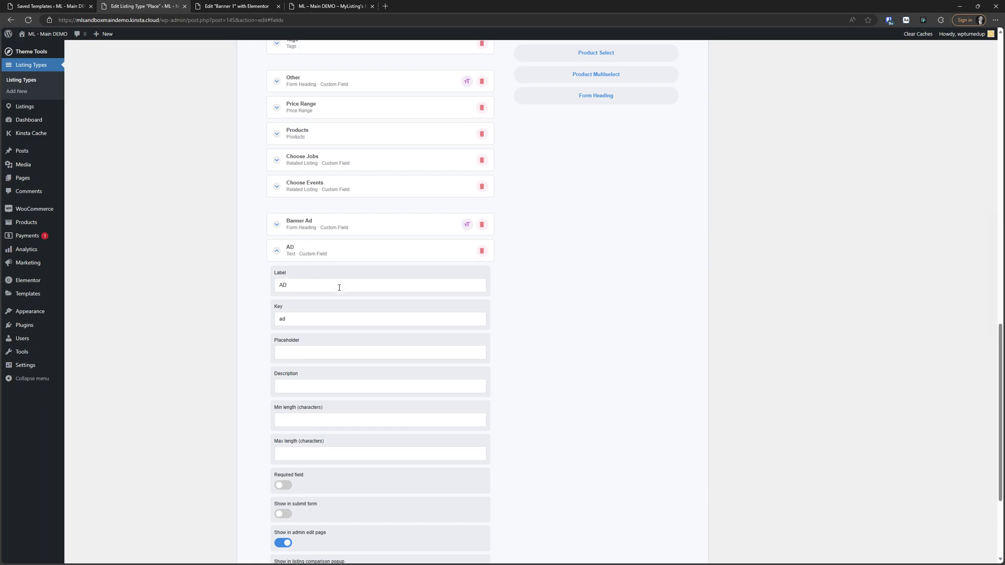
pyautogui.scroll(-2, 314, 359)
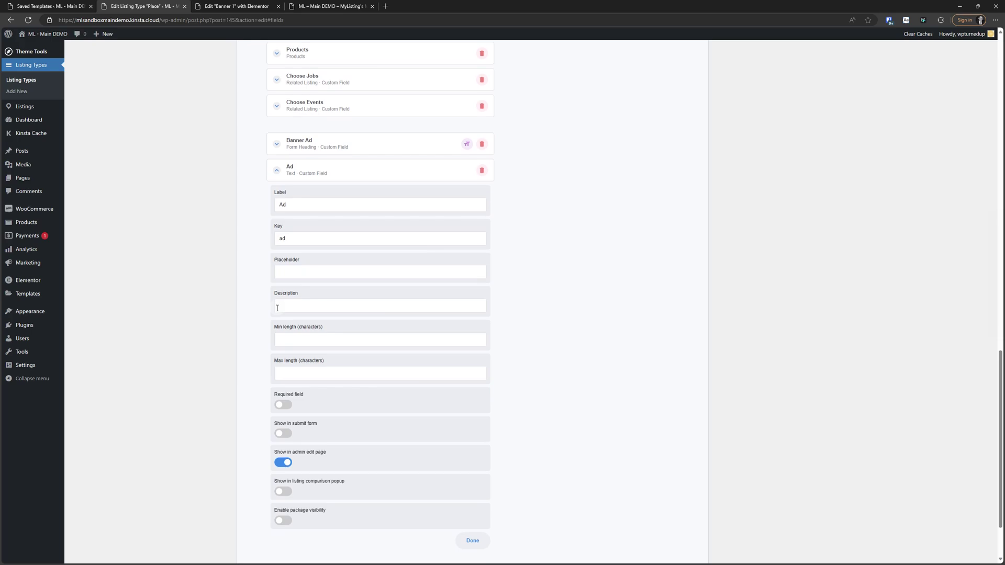
pyautogui.click(319, 174)
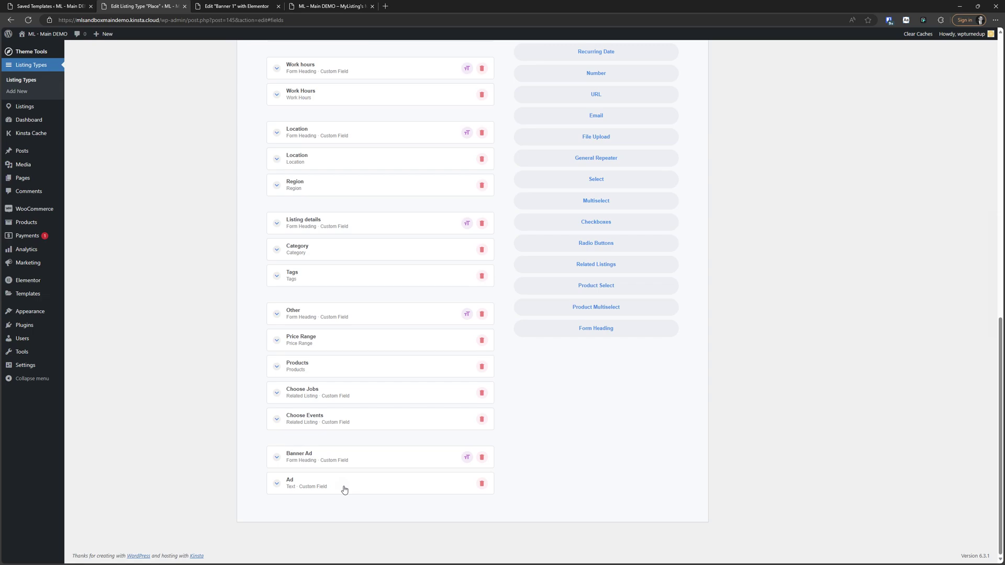
# - Open the Profile tab's content layout in the Place listing type's single page settings
pyautogui.scroll(2, 345, 489)
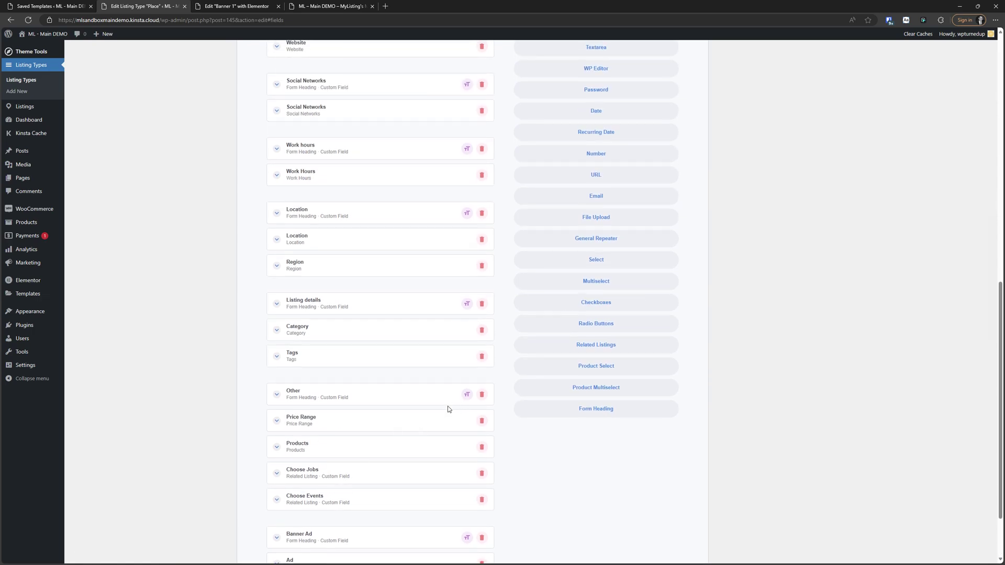
pyautogui.scroll(12, 529, 388)
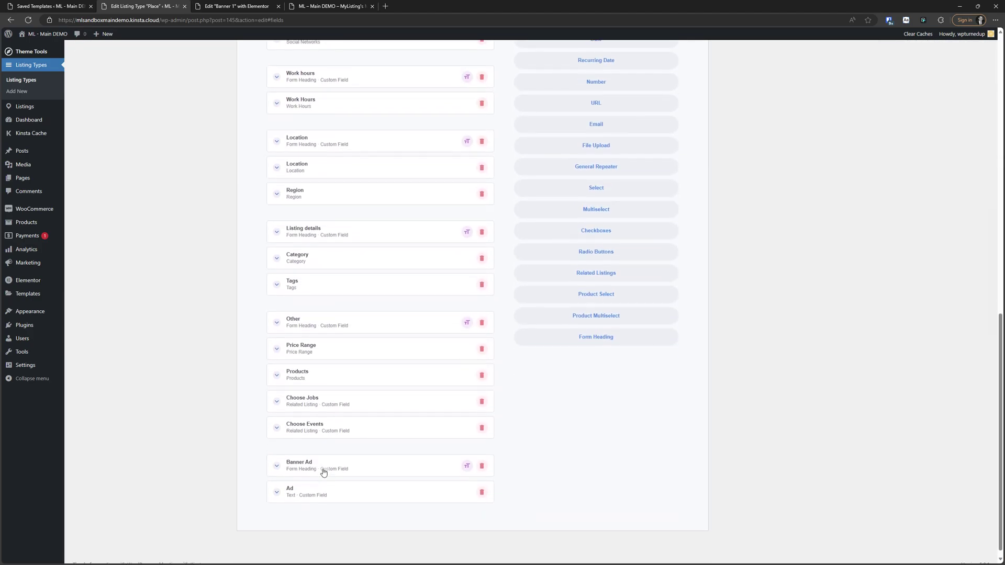
pyautogui.scroll(12, 321, 474)
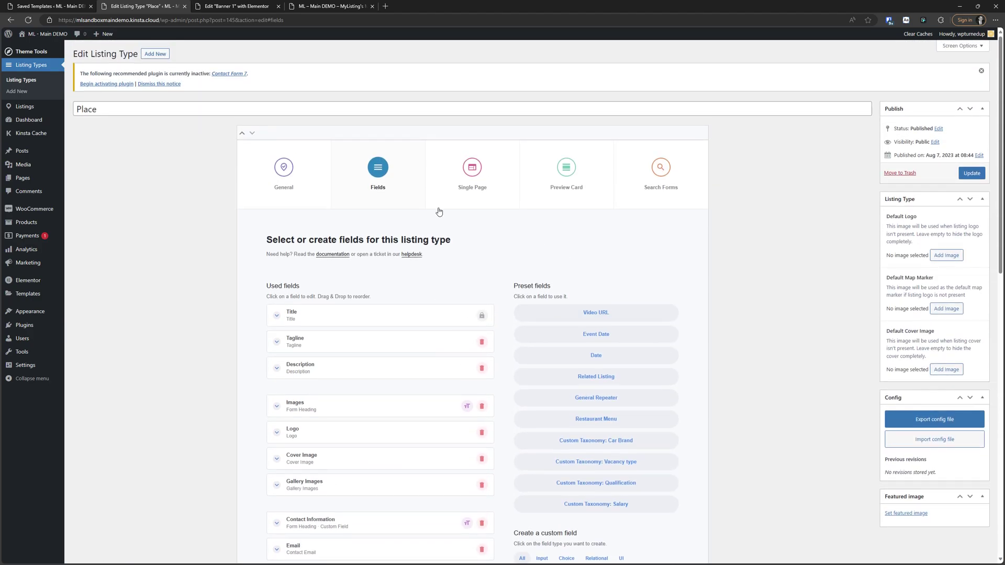
pyautogui.click(474, 185)
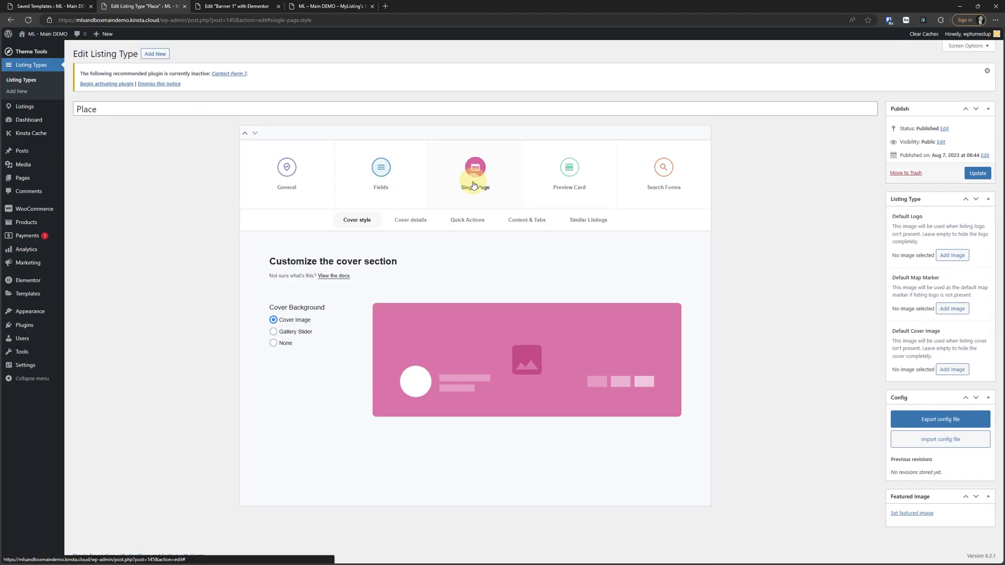
pyautogui.click(538, 219)
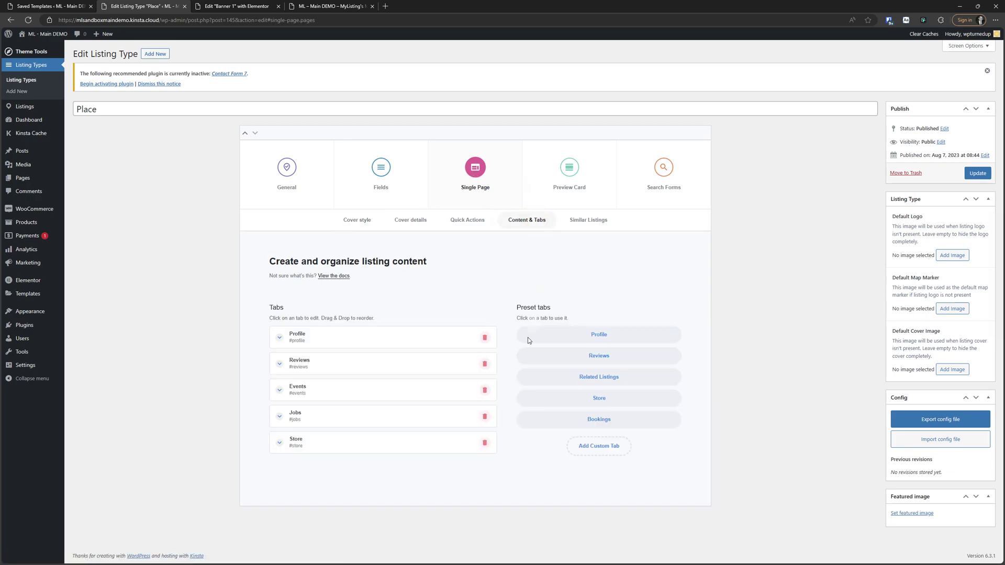
pyautogui.click(375, 338)
pyautogui.scroll(-3, 375, 338)
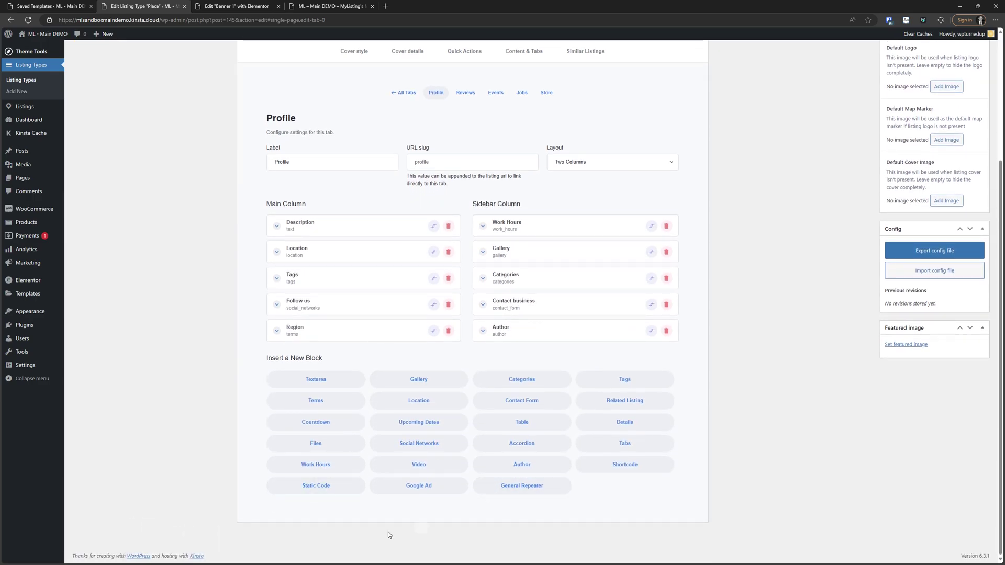
# - Add a Shortcode block to the Profile tab and place it first in the sidebar column
pyautogui.click(637, 468)
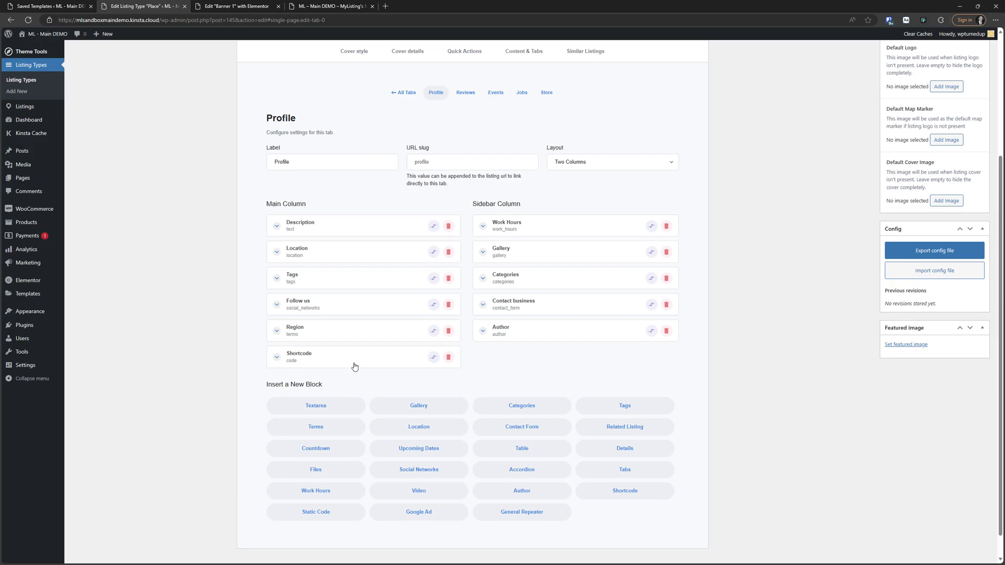
pyautogui.moveTo(355, 367); pyautogui.dragTo(348, 227)
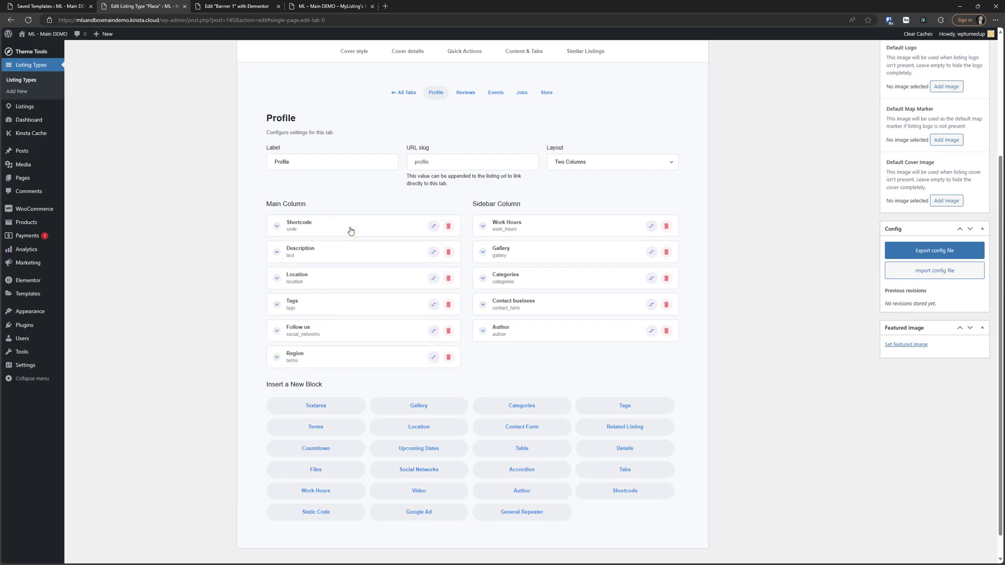
pyautogui.moveTo(433, 226); pyautogui.dragTo(528, 225)
# - Label the sidebar's Shortcode block "Ad" and collapse its settings
pyautogui.rightClick(532, 259)
pyautogui.doubleClick(537, 259)
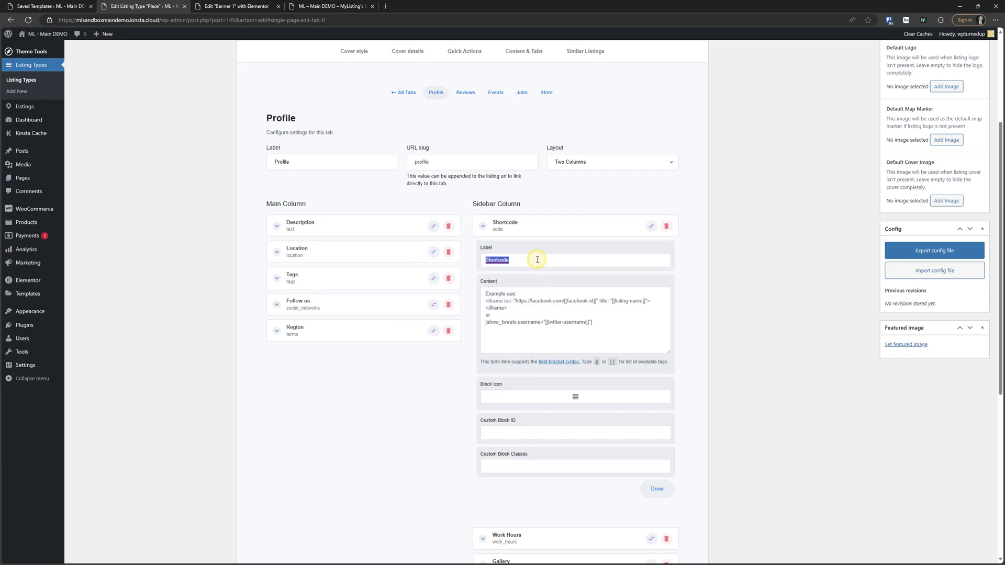
pyautogui.write('Ad')
pyautogui.click(529, 230)
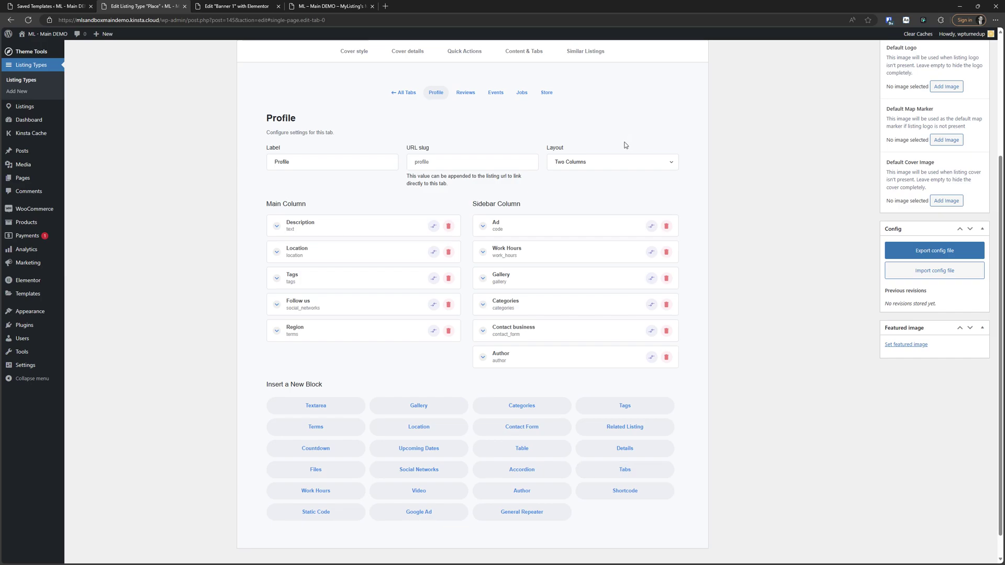
# - Expand the sidebar's Ad block and copy the Banner 1 template's shortcode from the saved templates list
pyautogui.click(576, 230)
pyautogui.click(50, 5)
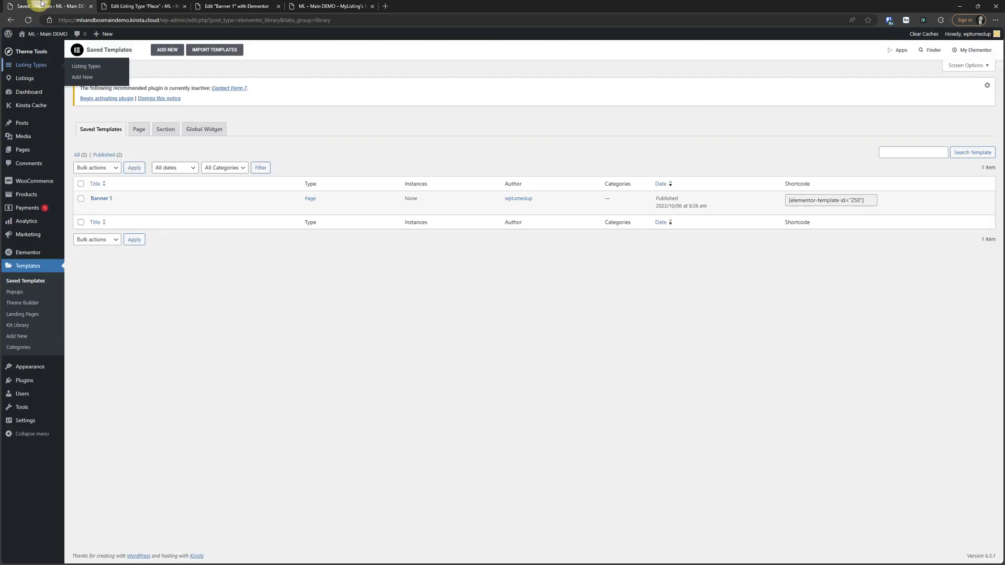
pyautogui.click(834, 200)
pyautogui.click(837, 200)
pyautogui.hotkey('ctrl', 'c')
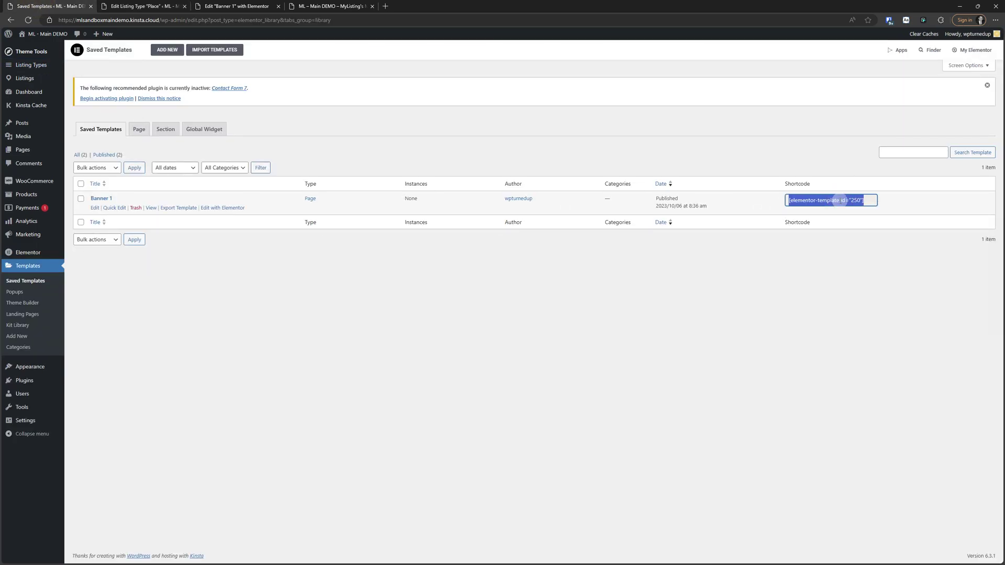
# - Paste [elementor-template id="250"] as the Ad block's content and update the Place listing type
pyautogui.click(333, 6)
pyautogui.click(238, 6)
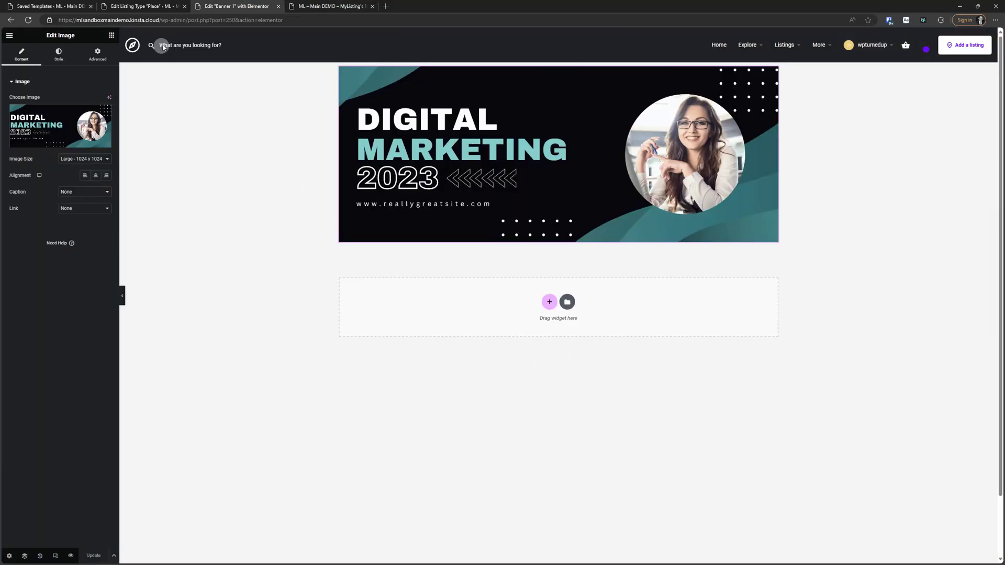
pyautogui.click(127, 6)
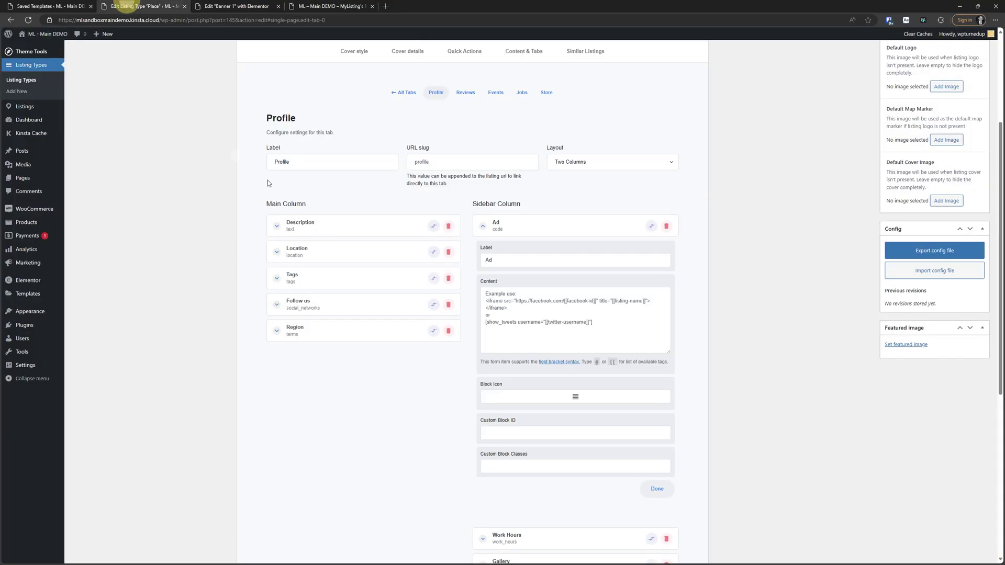
pyautogui.click(560, 302)
pyautogui.hotkey('ctrl', 'v')
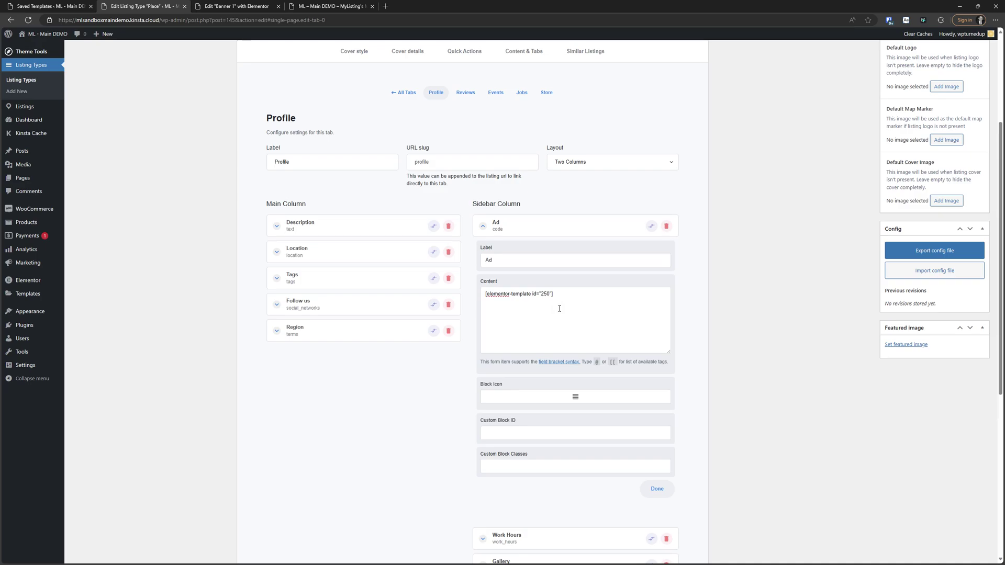
pyautogui.scroll(3, 590, 305)
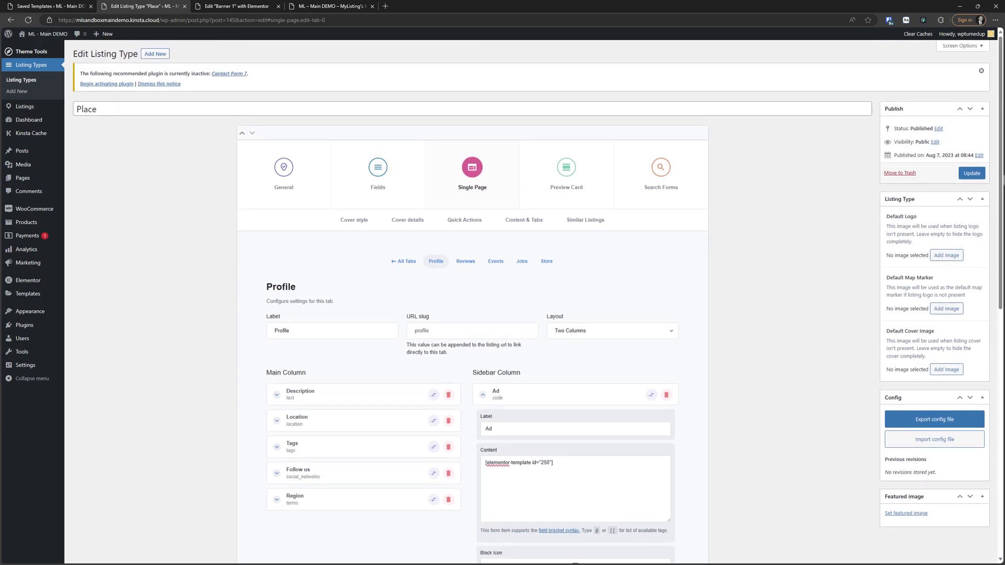
pyautogui.click(967, 173)
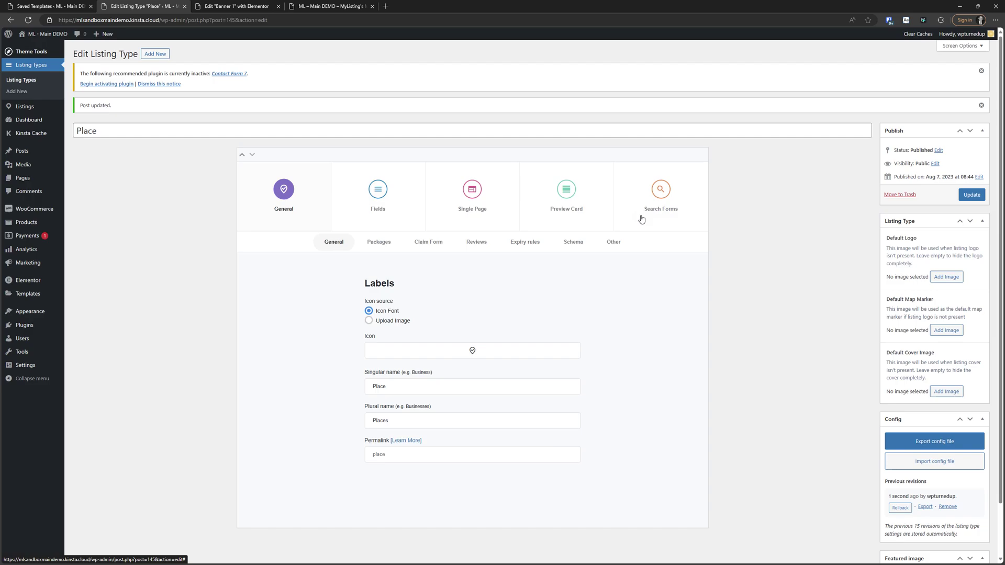
# - Open the site's Listings in a separate browser tab and show only those of the Place type
pyautogui.middleClick(86, 108)
pyautogui.click(262, 6)
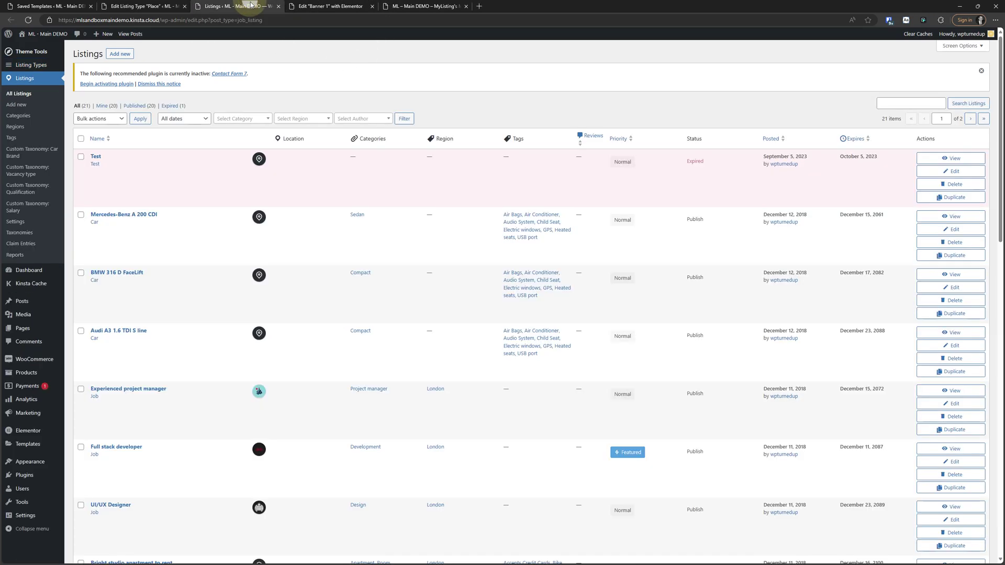
pyautogui.scroll(-6, 300, 266)
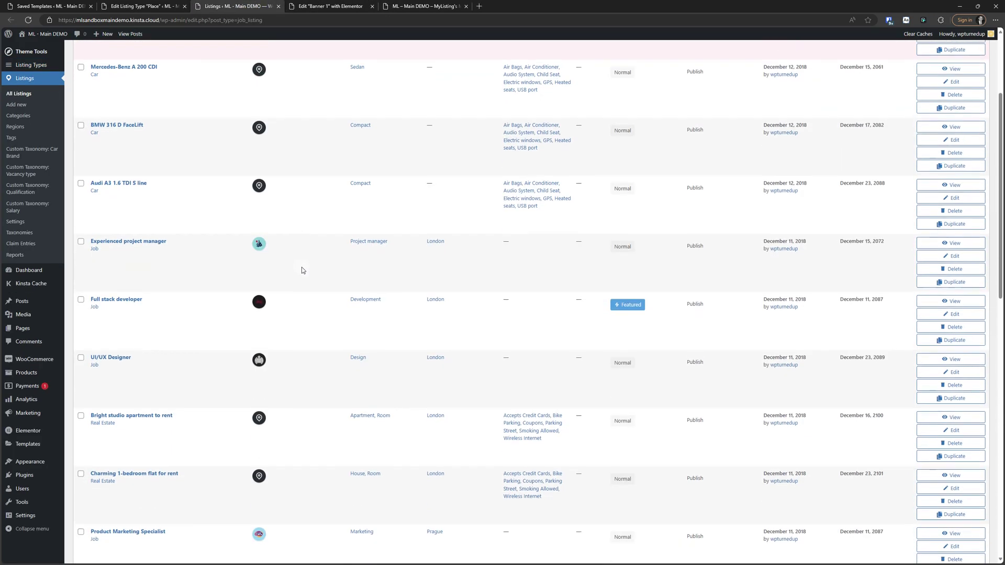
pyautogui.scroll(-5, 174, 291)
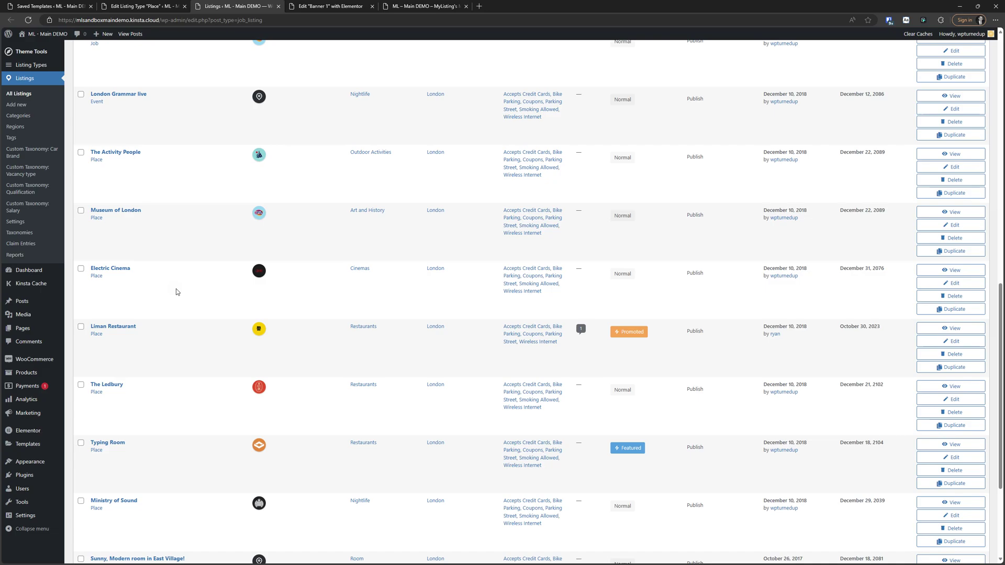
pyautogui.scroll(-2, 176, 292)
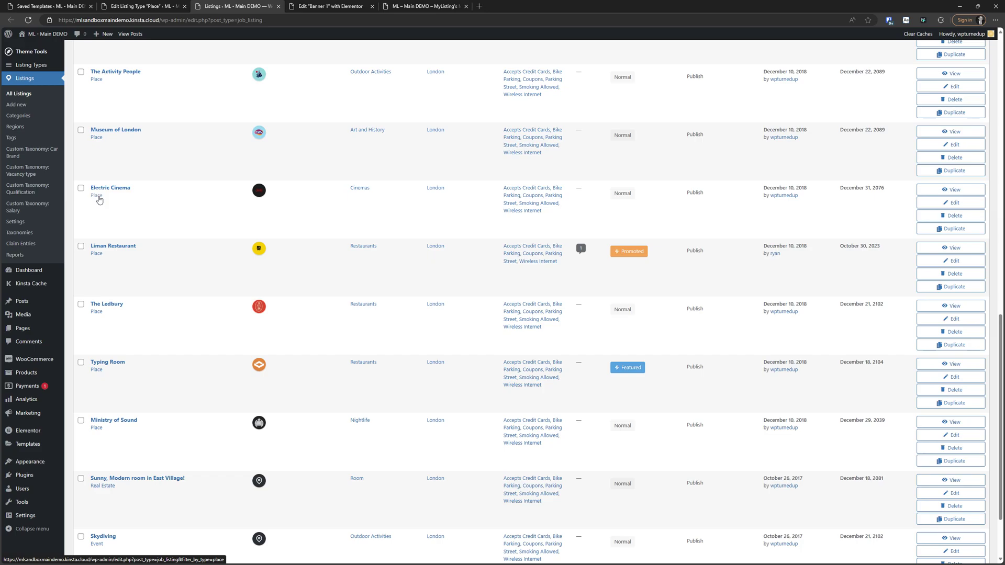
pyautogui.click(97, 197)
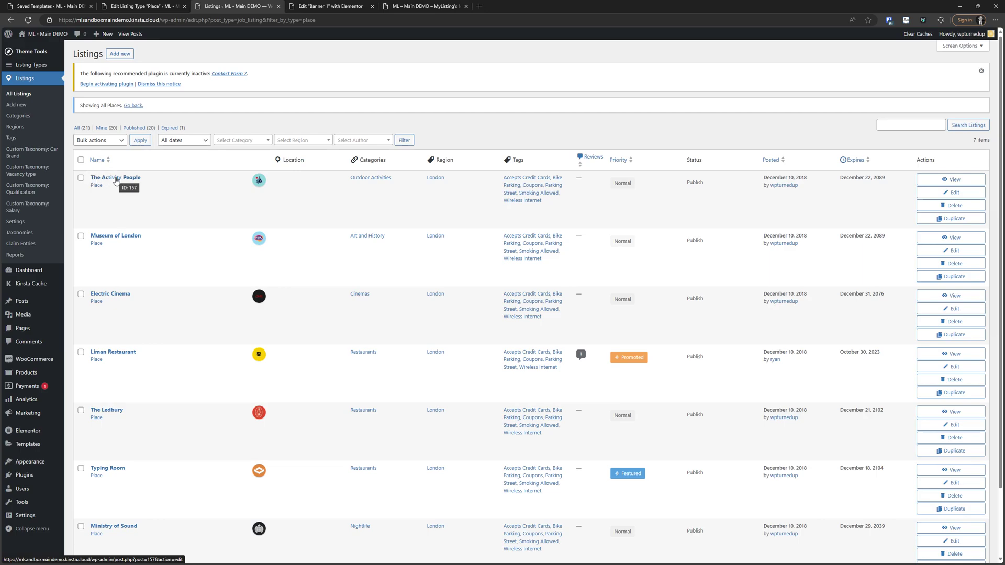
# - View The Activity People listing in a new browser tab and check the Ad block on its Profile tab
pyautogui.rightClick(945, 181)
pyautogui.click(938, 187)
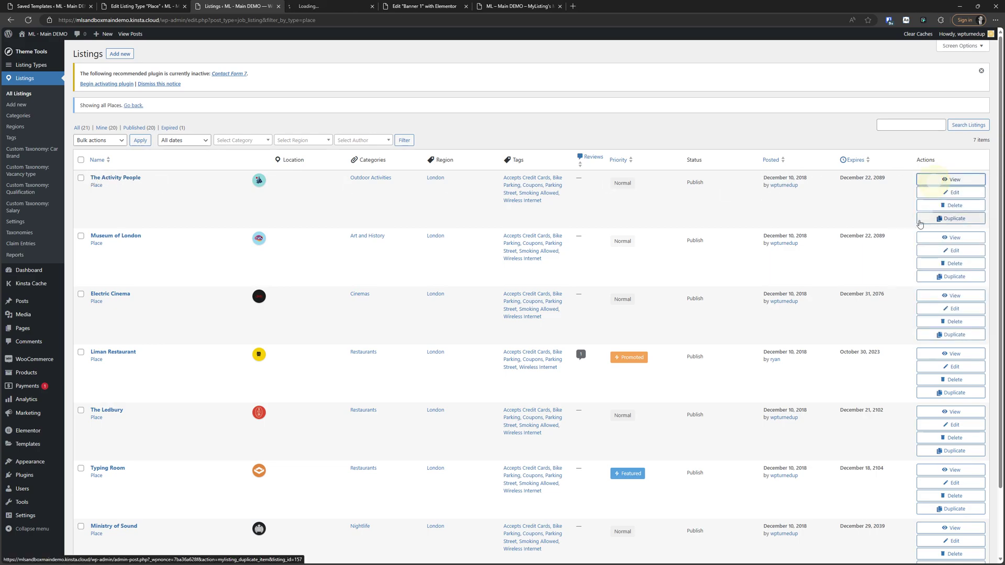
pyautogui.click(518, 5)
pyautogui.scroll(-6, 542, 337)
pyautogui.scroll(1, 857, 317)
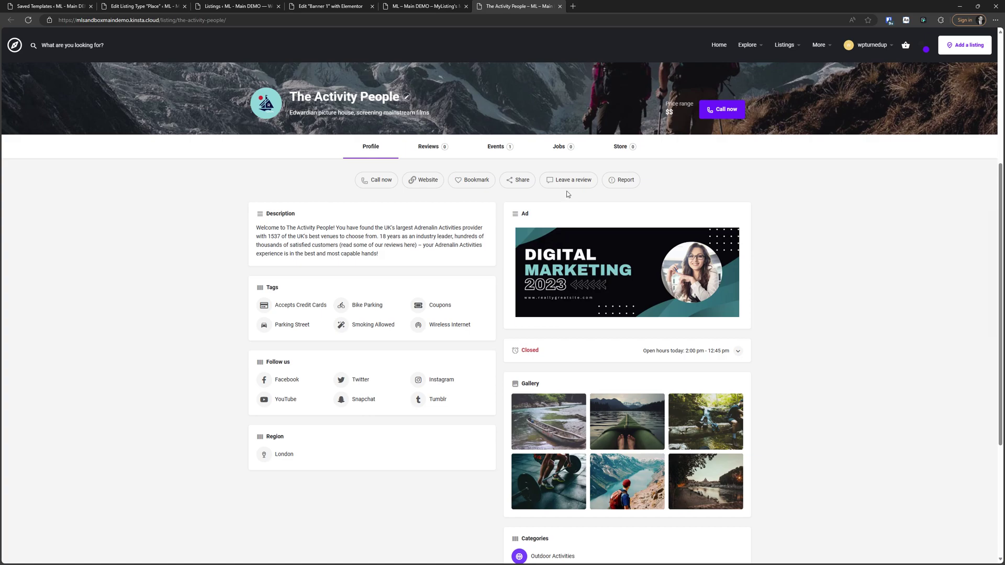
# - View the Museum of London listing in a new browser tab and check the Ad block on its Profile tab
pyautogui.click(57, 6)
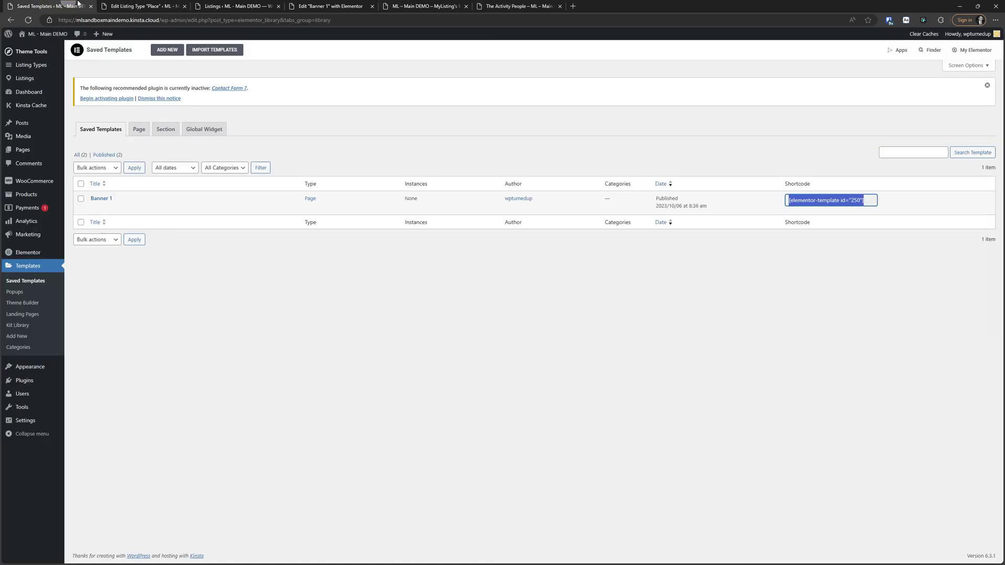
pyautogui.click(257, 6)
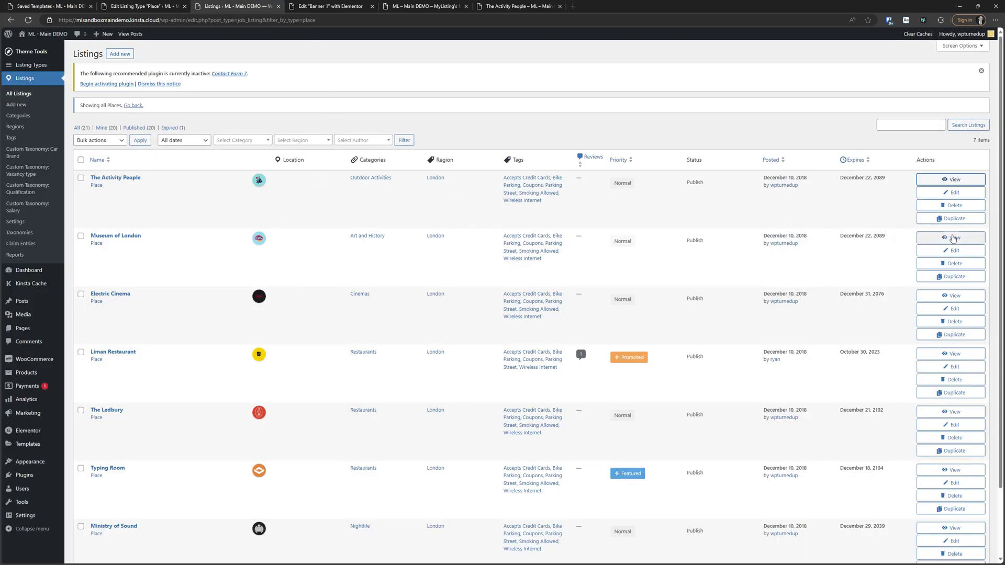
pyautogui.rightClick(940, 249)
pyautogui.press('Escape')
pyautogui.click(941, 248)
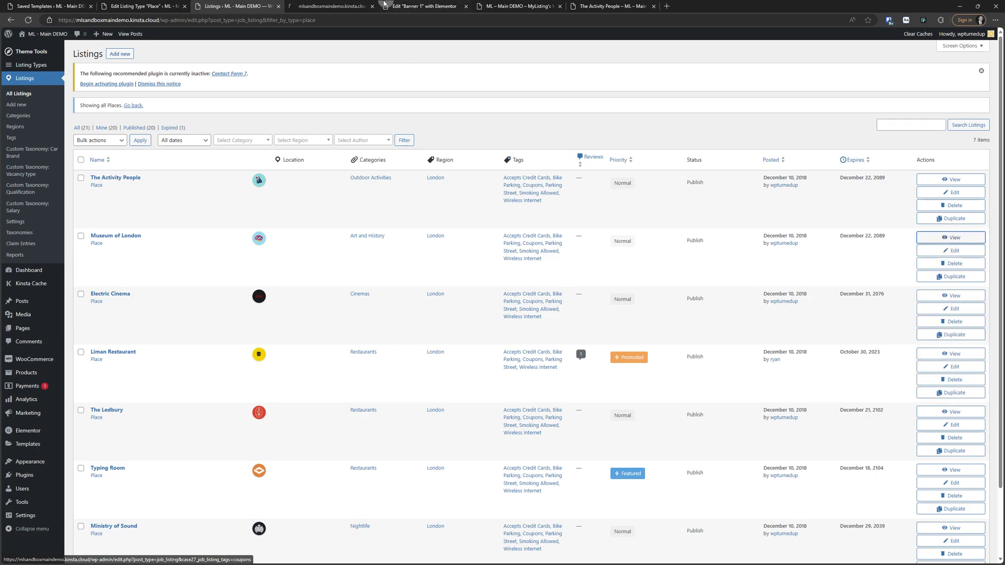
pyautogui.scroll(-5, 672, 194)
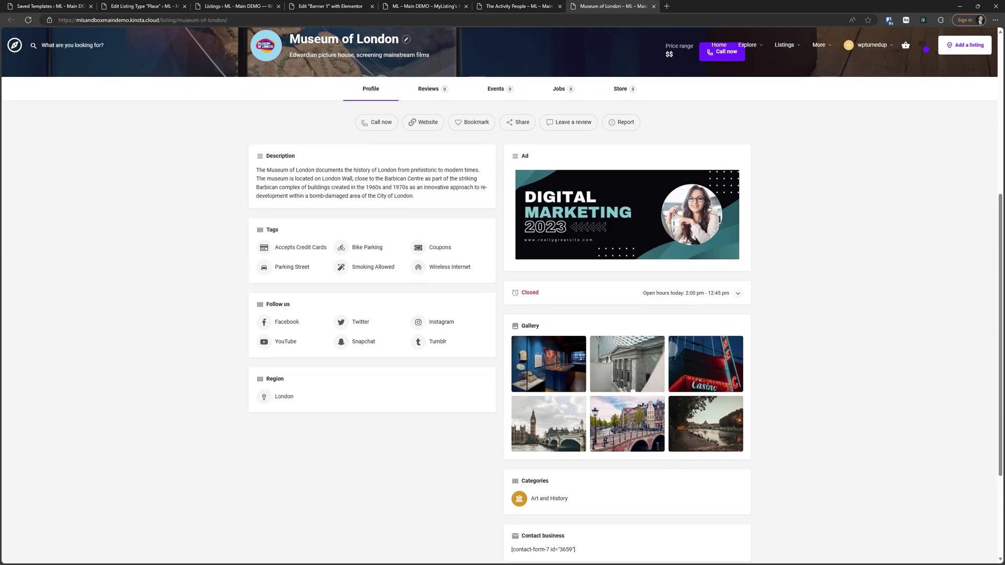
pyautogui.scroll(4, 734, 272)
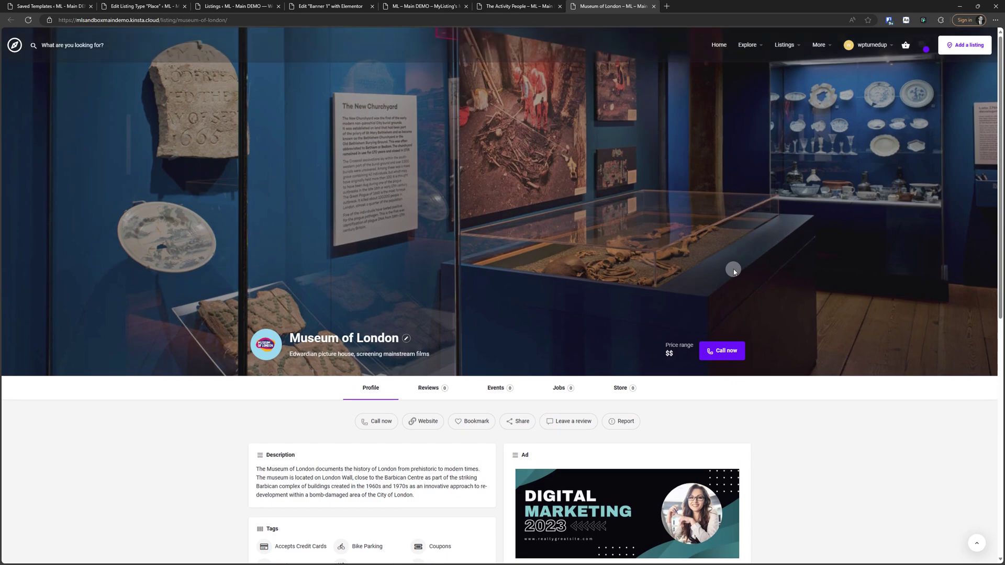
pyautogui.scroll(1, 733, 272)
pyautogui.scroll(-3, 694, 343)
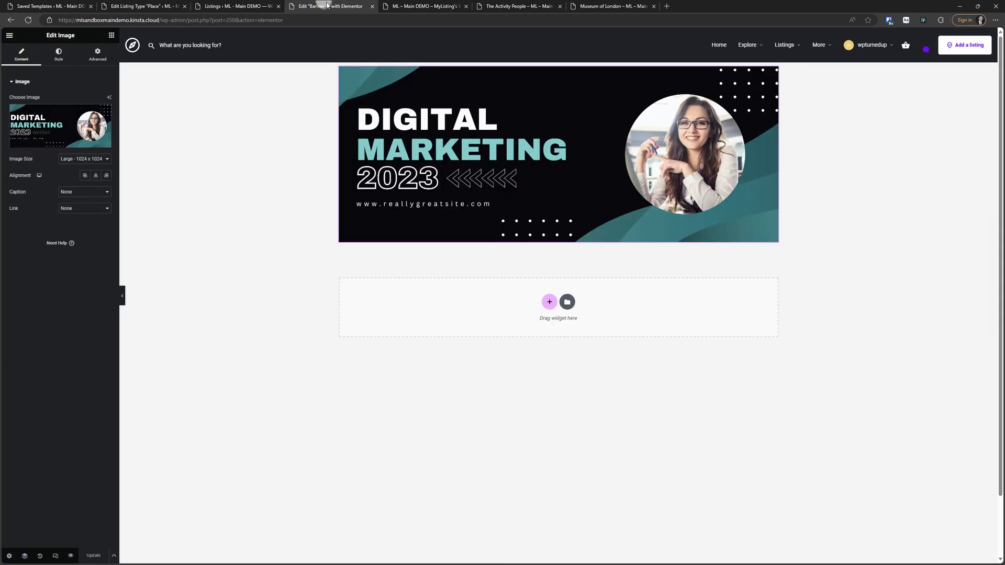
# - Close the Banner 1 template's Elementor editor and return to the saved templates list
pyautogui.click(326, 6)
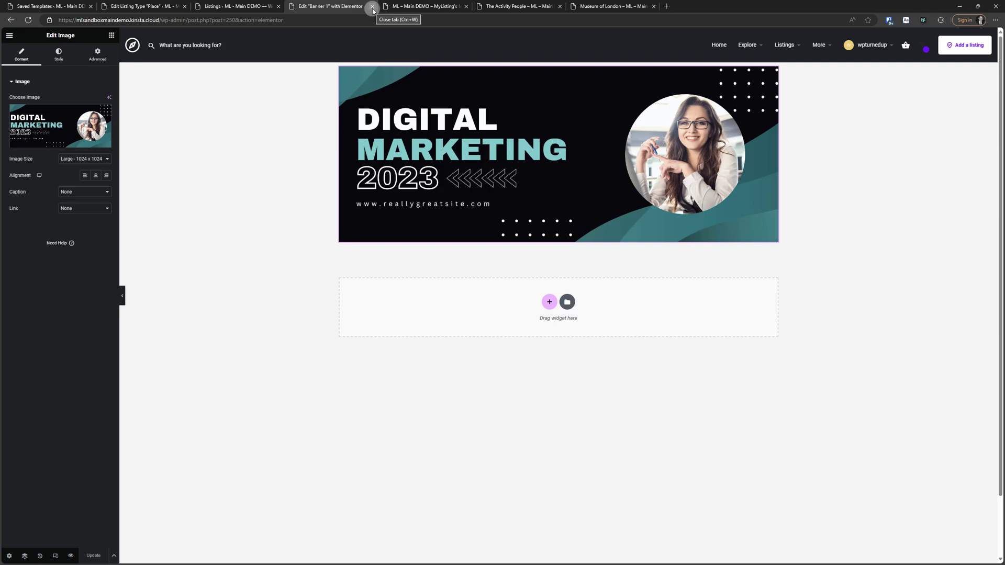
pyautogui.click(372, 6)
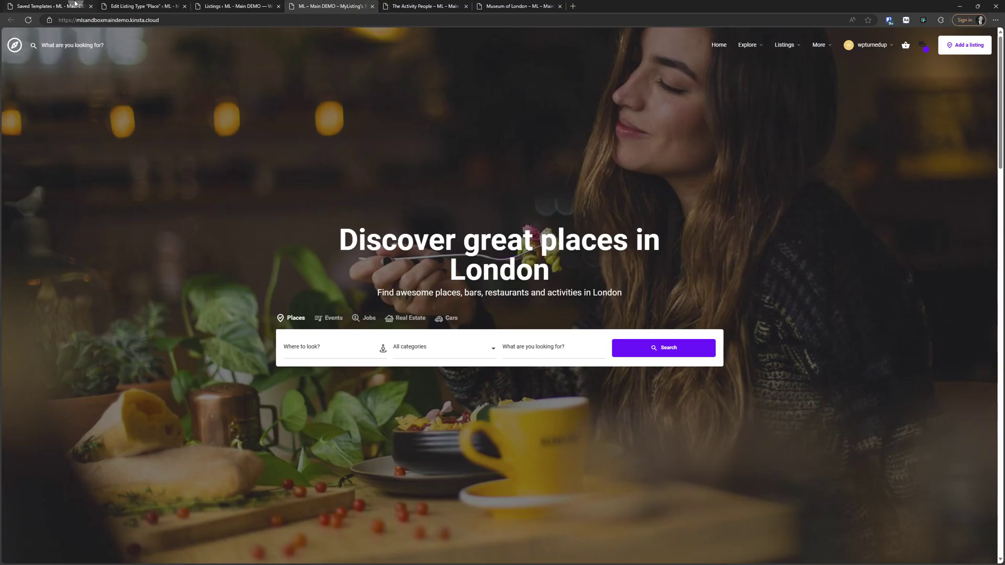
pyautogui.click(77, 4)
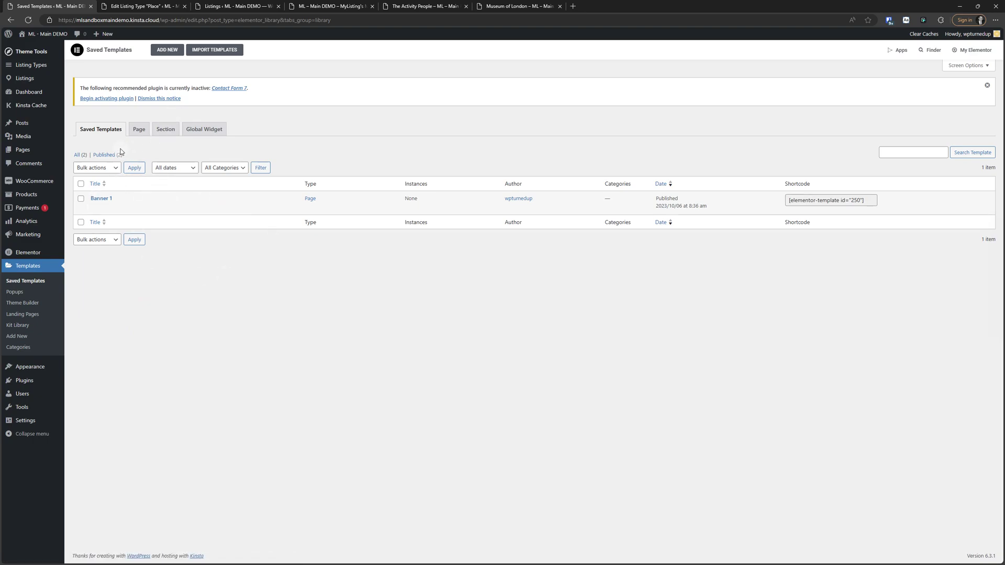
pyautogui.rightClick(165, 49)
pyautogui.click(179, 59)
pyautogui.click(144, 6)
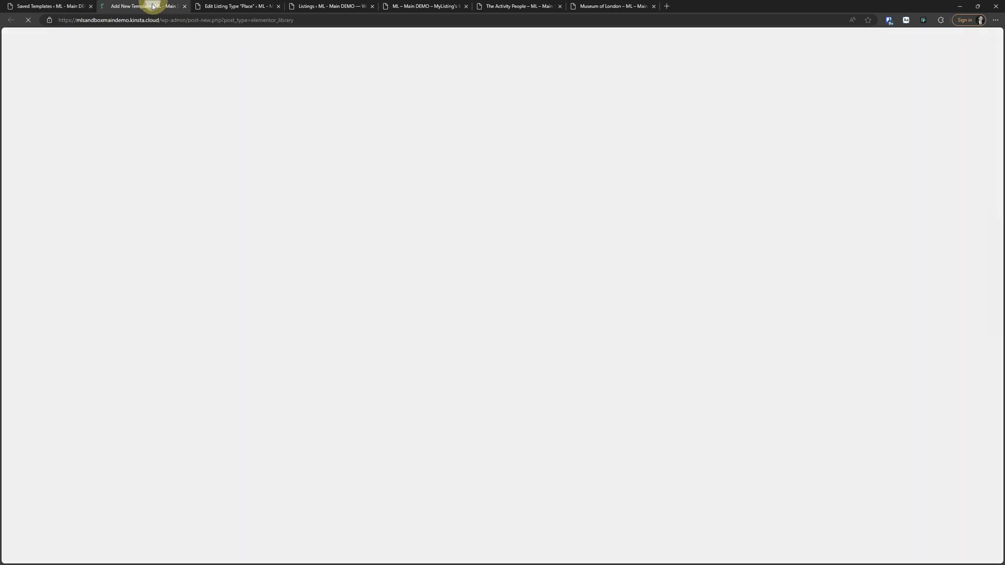
pyautogui.click(145, 114)
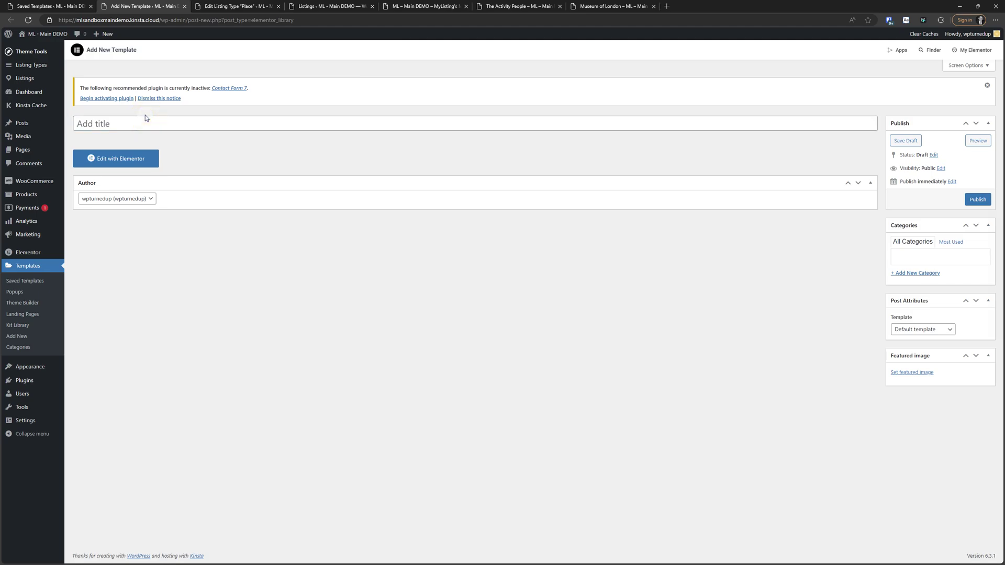
pyautogui.click(184, 6)
# - Create a new Elementor template of type Page named "Banner 2" in a separate browser tab
pyautogui.rightClick(16, 336)
pyautogui.click(33, 341)
pyautogui.click(125, 7)
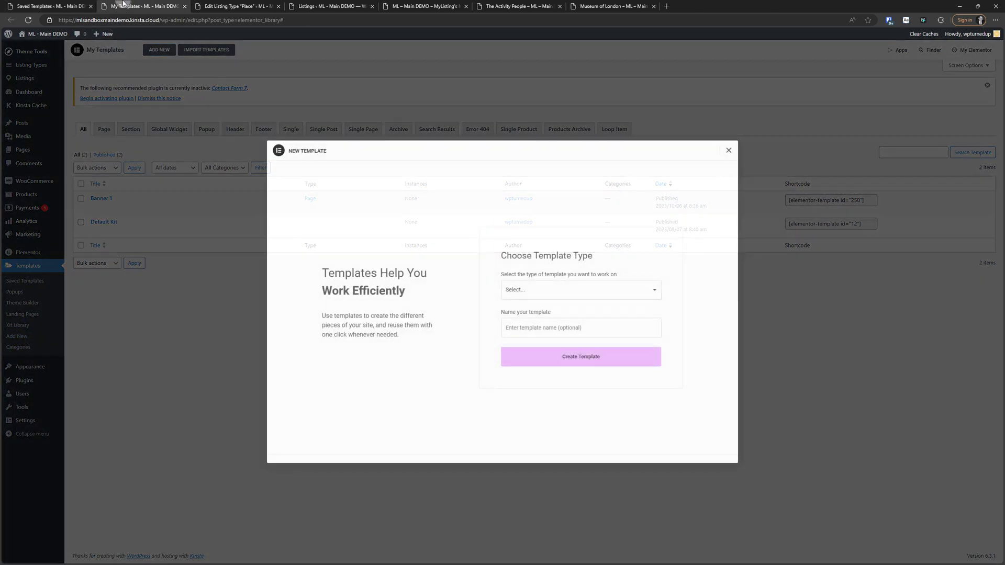
pyautogui.click(573, 287)
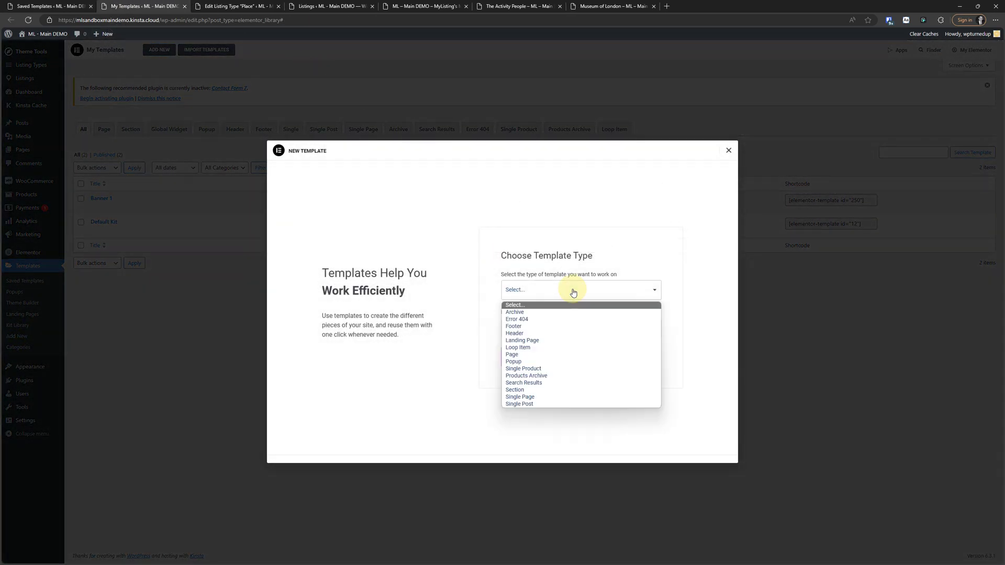
pyautogui.click(540, 356)
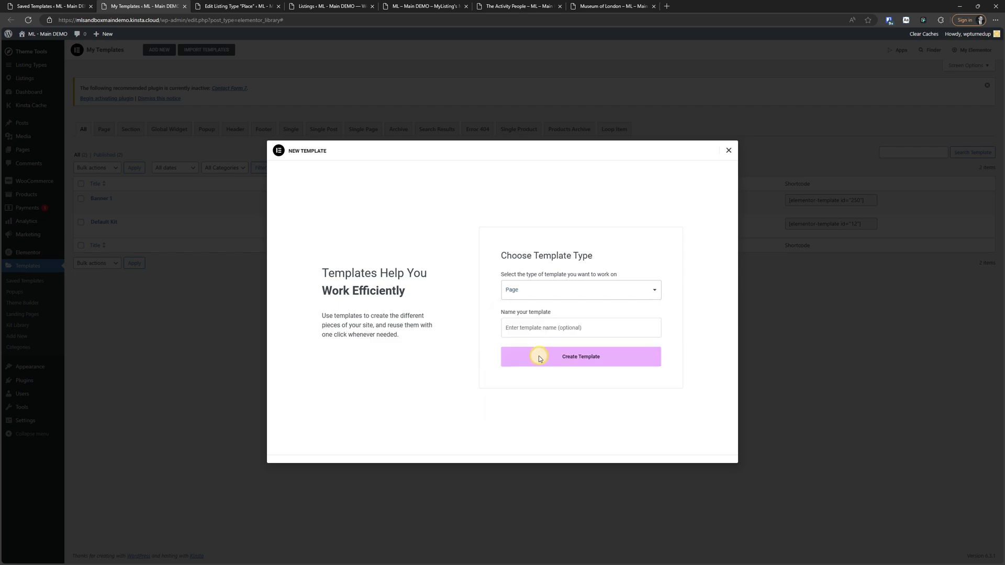
pyautogui.write('Banner 2')
pyautogui.click(573, 360)
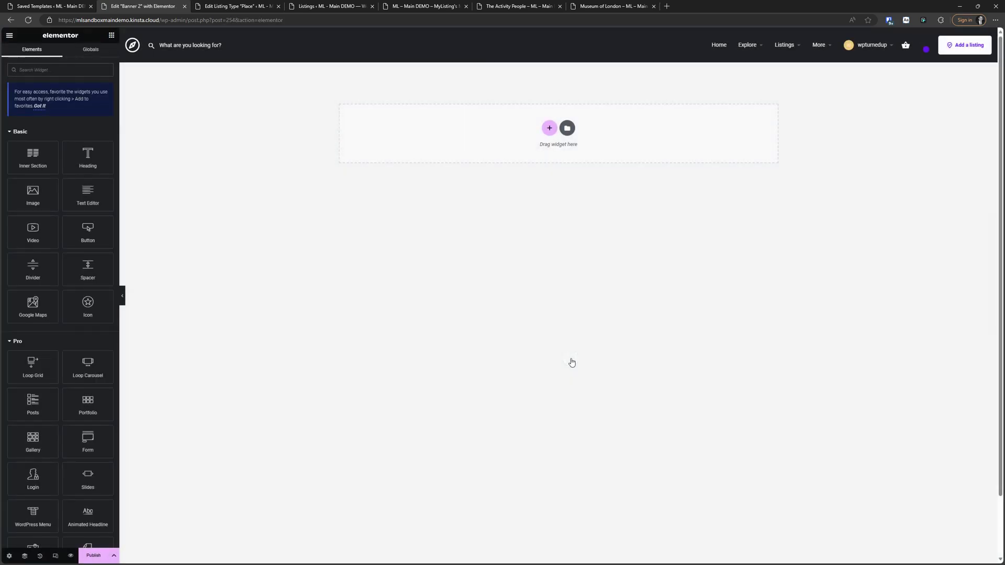
# - Add an Image widget with the "Digital Marketing Expert" banner from the media library and publish the Banner 2 template
pyautogui.moveTo(31, 198); pyautogui.dragTo(444, 124)
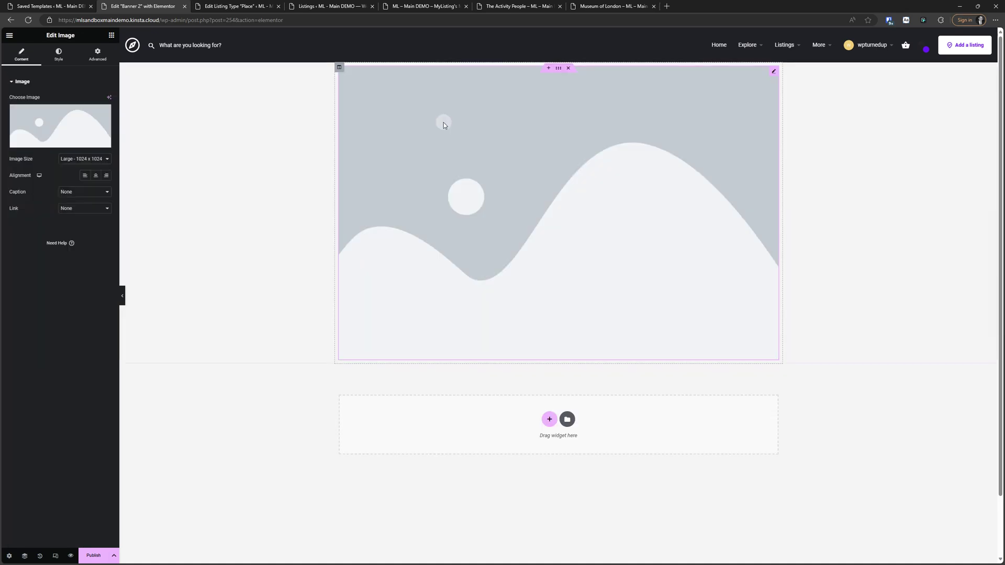
pyautogui.click(78, 125)
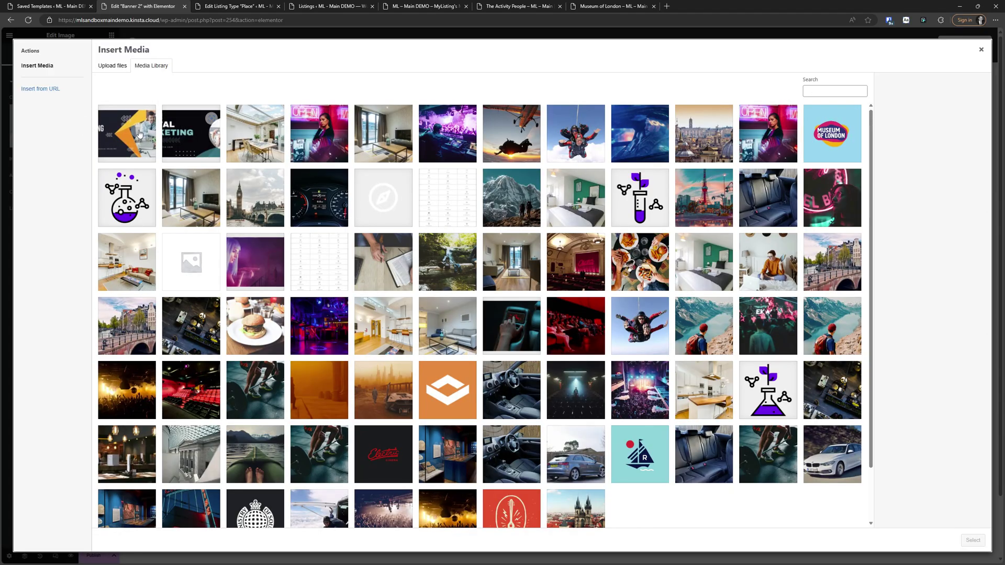
pyautogui.click(139, 134)
pyautogui.click(970, 542)
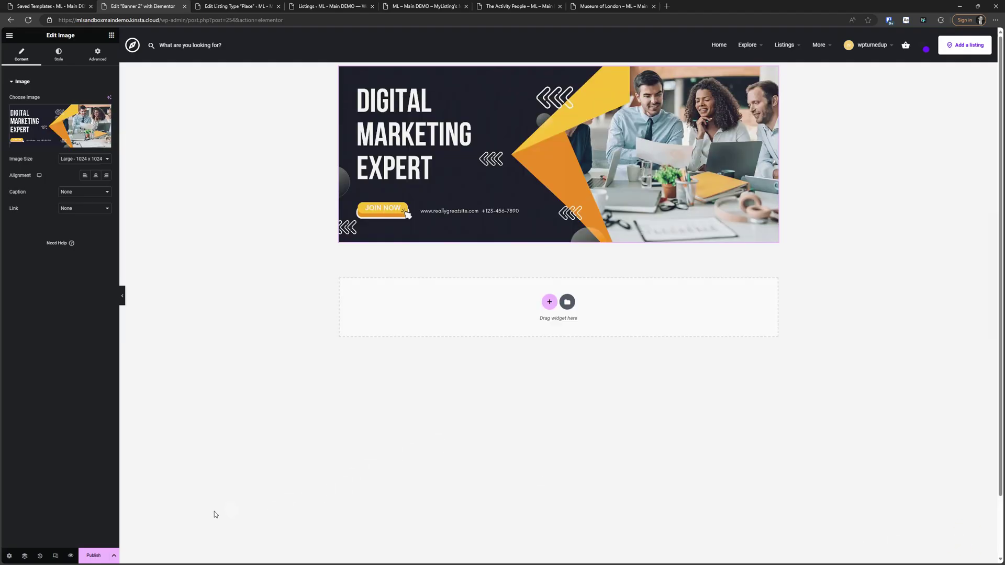
pyautogui.click(95, 556)
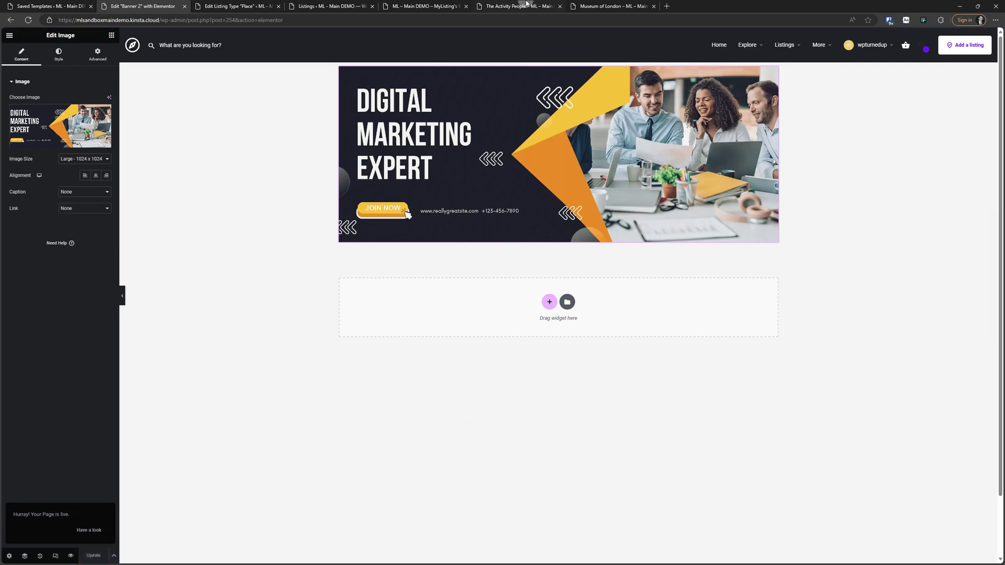
pyautogui.click(640, 46)
pyautogui.click(533, 164)
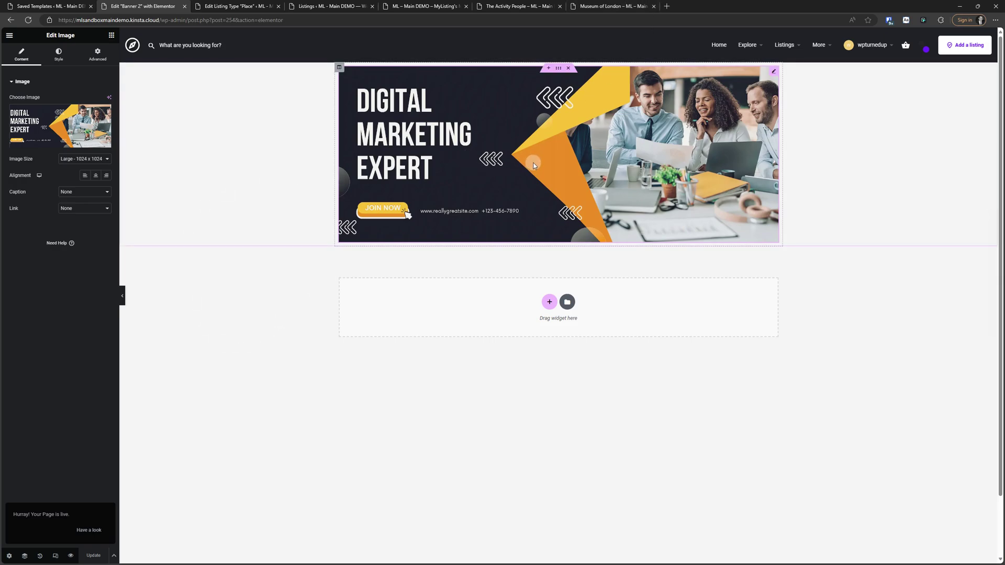
pyautogui.click(542, 157)
# - Refresh the saved templates list and select the Banner 2 template's shortcode, [elementor-template id="254"]
pyautogui.click(32, 6)
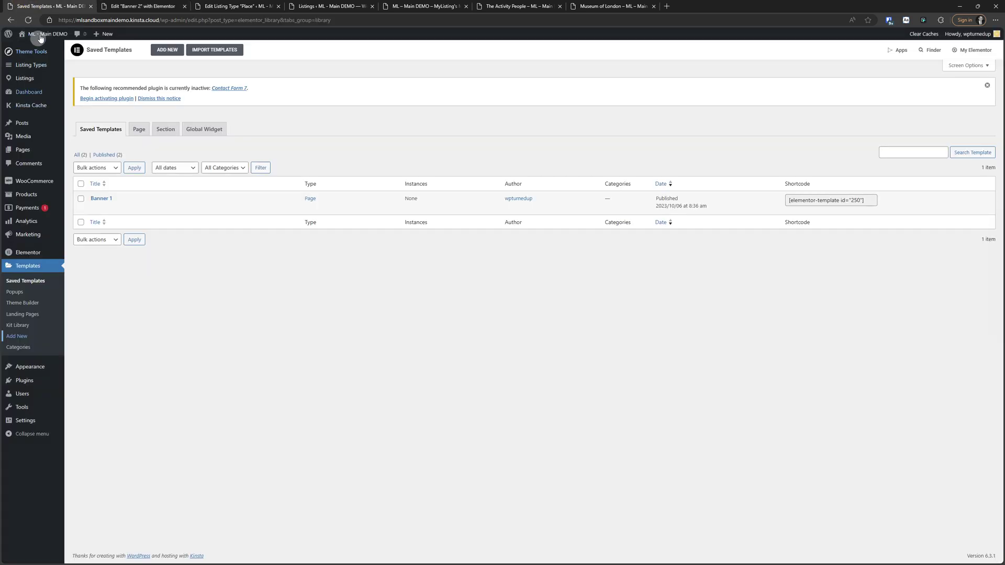
pyautogui.click(36, 21)
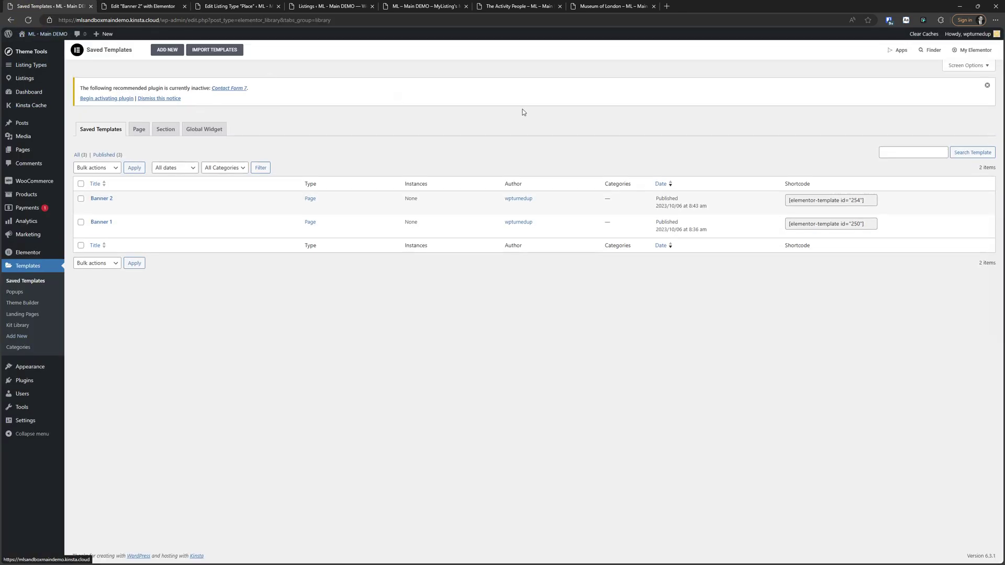
pyautogui.click(635, 386)
pyautogui.click(625, 379)
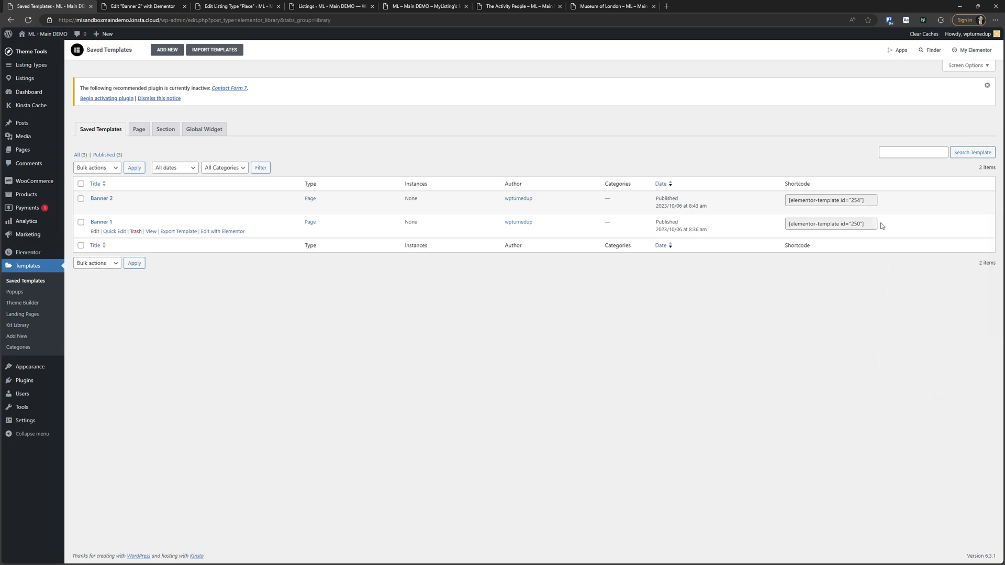
pyautogui.click(853, 201)
pyautogui.moveTo(853, 201); pyautogui.dragTo(826, 201)
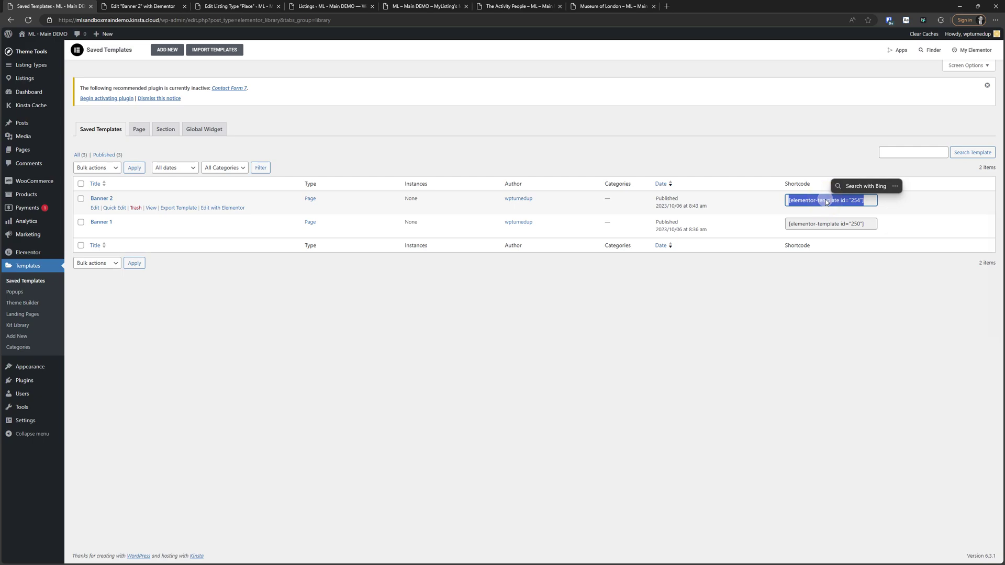
pyautogui.click(853, 321)
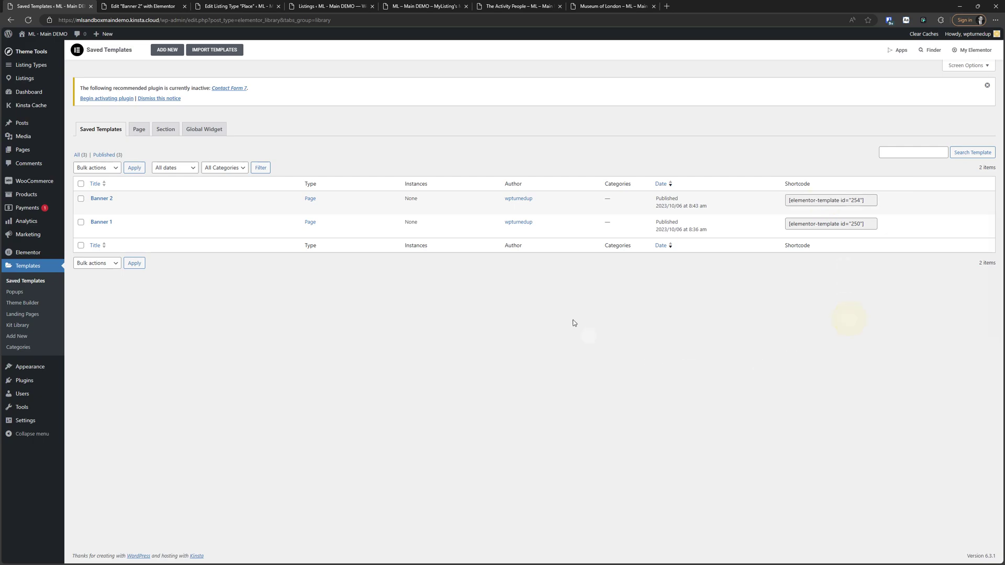
pyautogui.click(824, 203)
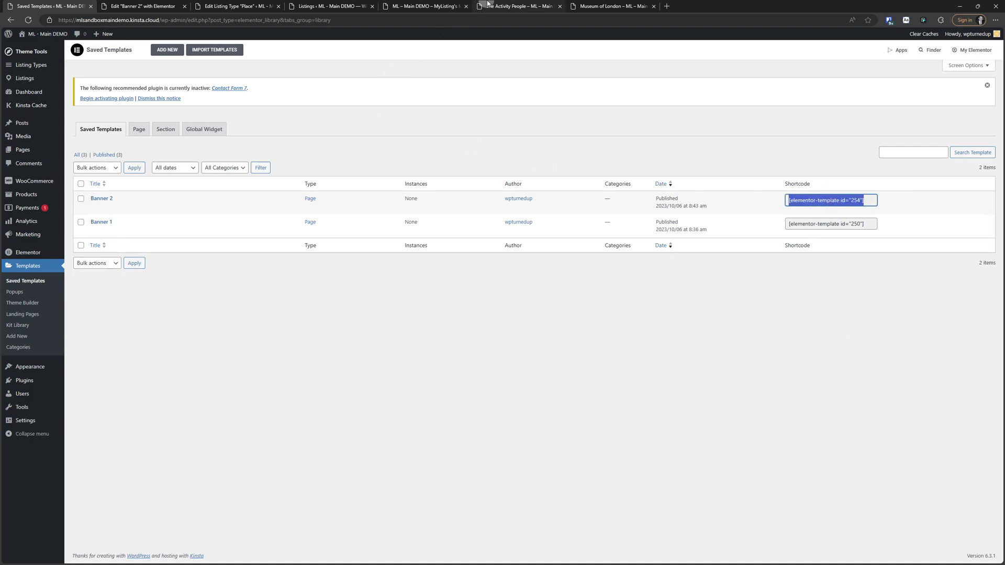
# - Open the settings of the Ad custom text field among the Place listing type's fields
pyautogui.click(518, 6)
pyautogui.click(320, 6)
pyautogui.click(246, 6)
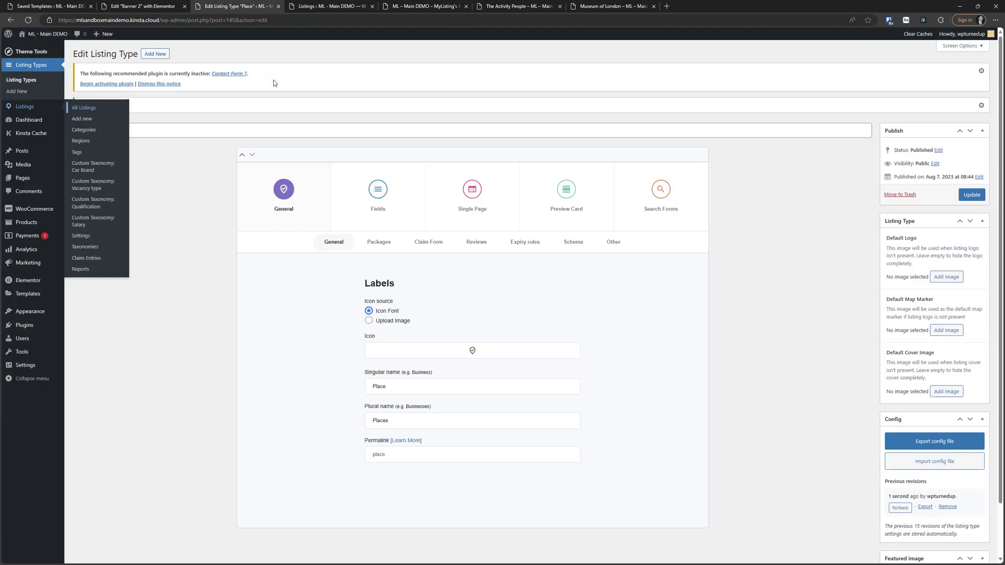
pyautogui.click(378, 204)
pyautogui.scroll(-10, 373, 219)
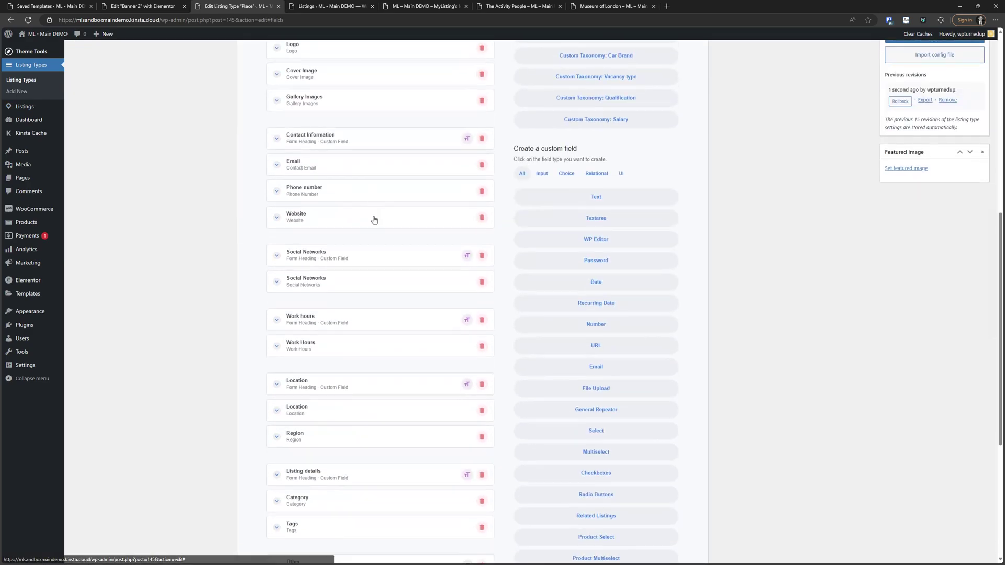
pyautogui.click(338, 491)
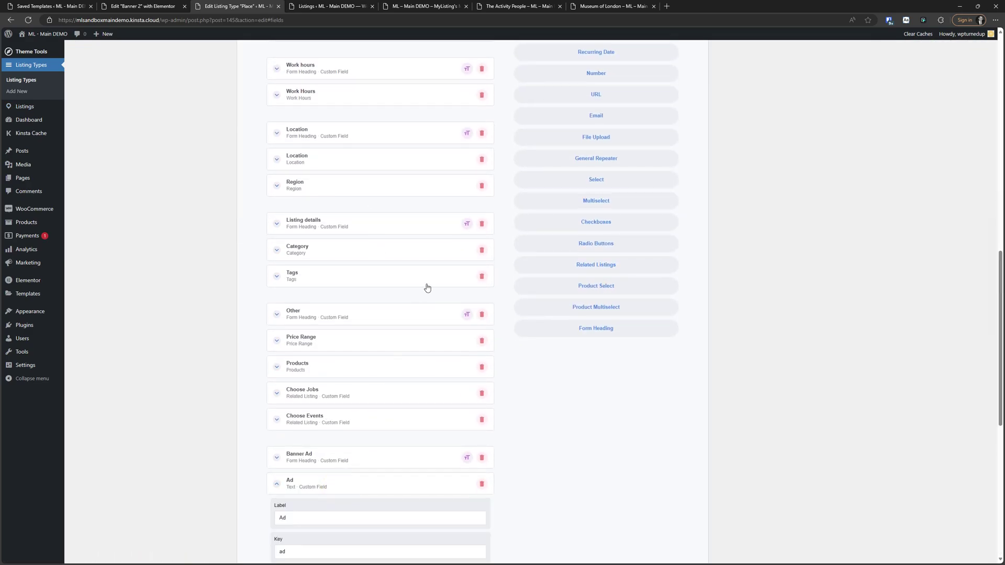
pyautogui.scroll(-7, 425, 285)
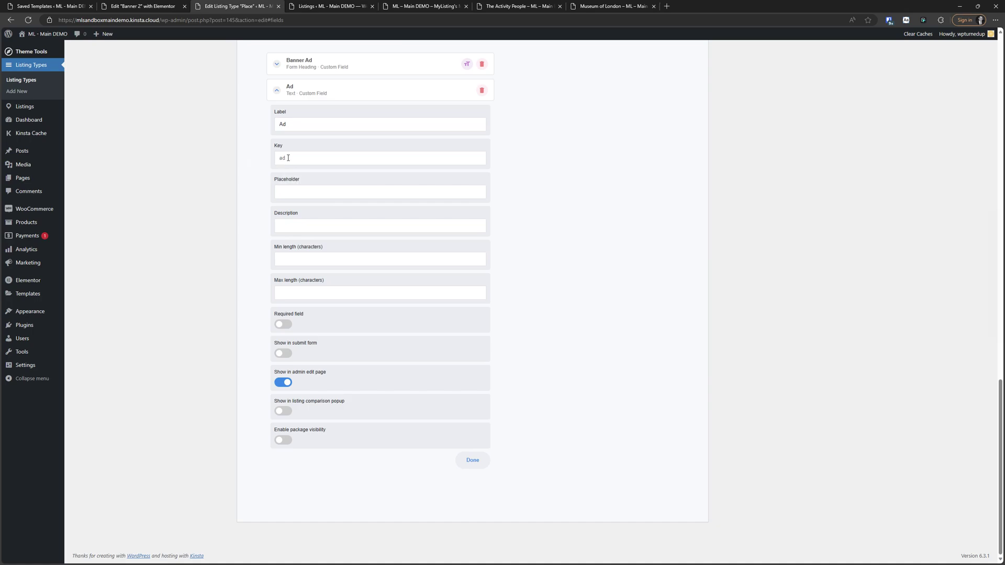
pyautogui.scroll(3, 313, 171)
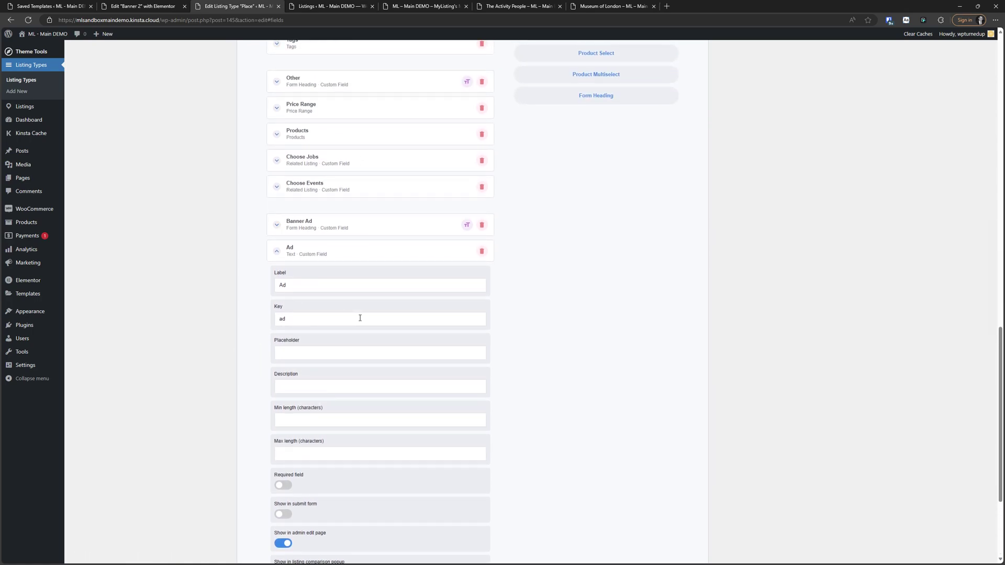
pyautogui.click(309, 355)
# - Examine the ID inside the Banner 2 shortcode in the saved templates list
pyautogui.click(32, 7)
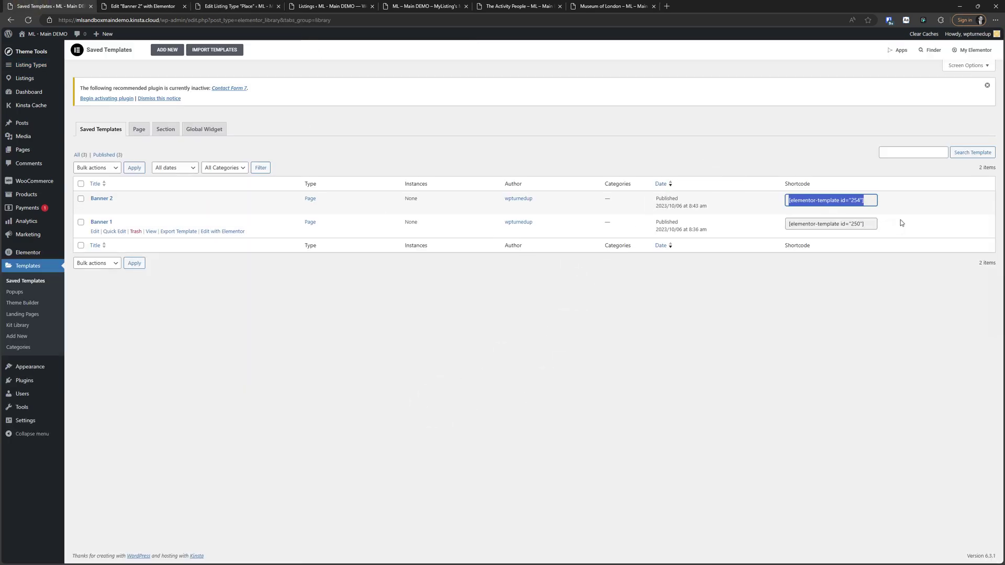
pyautogui.click(872, 203)
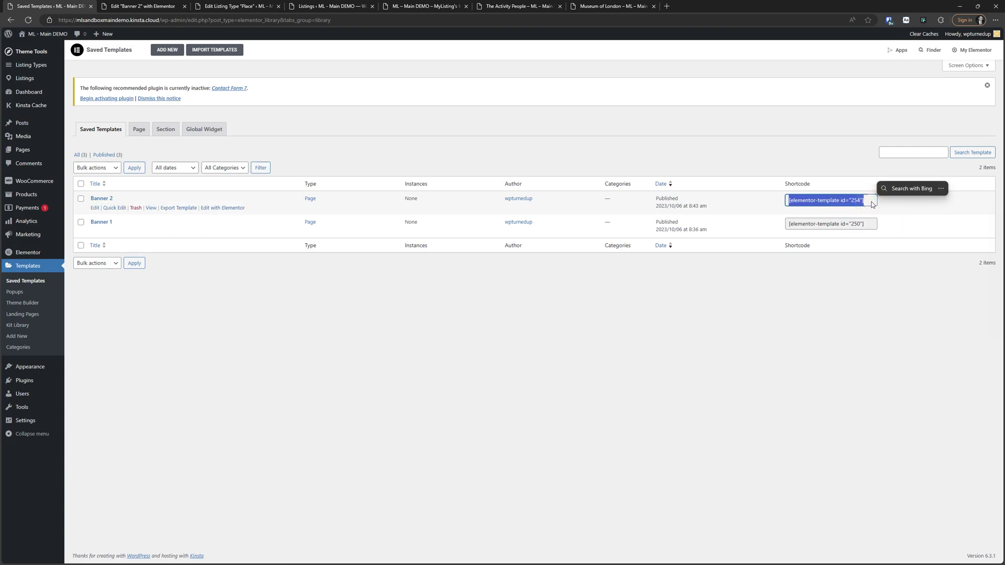
pyautogui.click(852, 197)
pyautogui.click(854, 198)
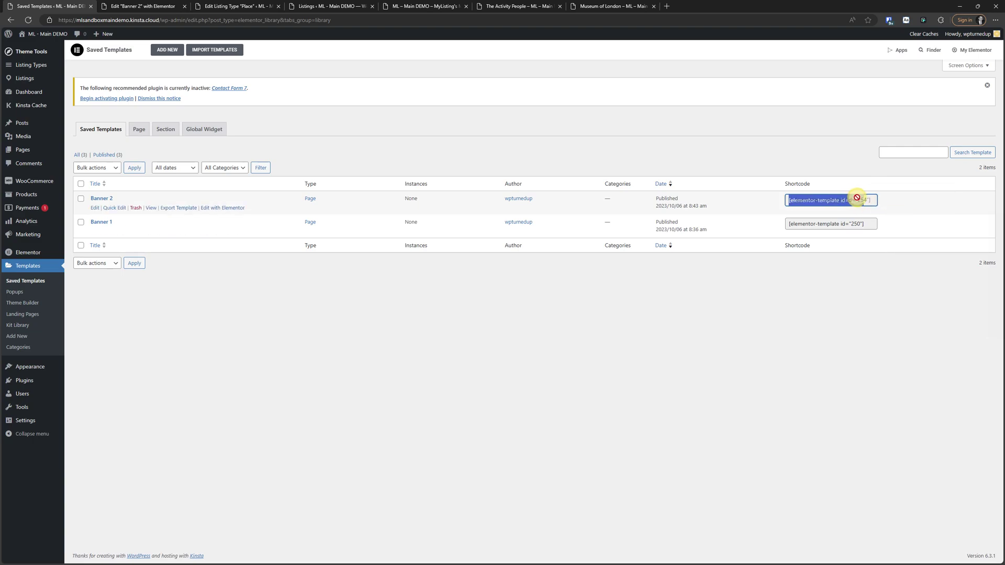
pyautogui.click(854, 198)
pyautogui.doubleClick(855, 200)
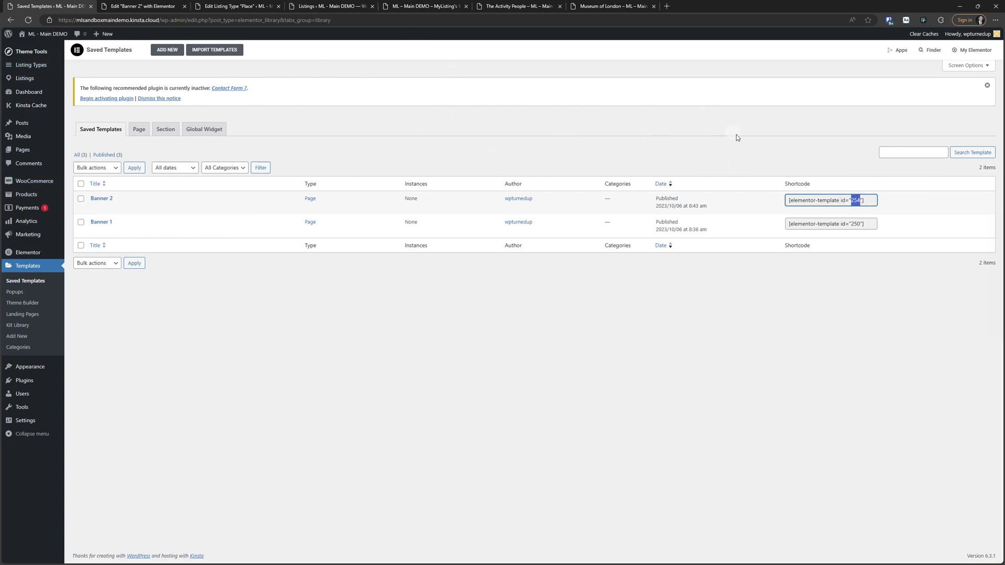
pyautogui.click(129, 6)
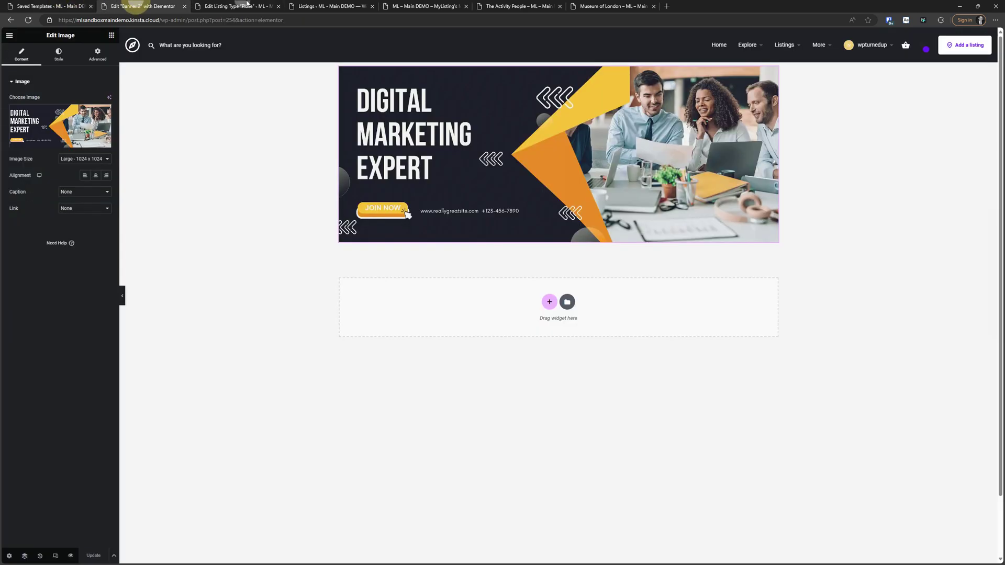
# - Give the Place listing type's Ad field the description "Enter the ID from the Banner Ad Template shortcode"
pyautogui.click(246, 4)
pyautogui.click(310, 353)
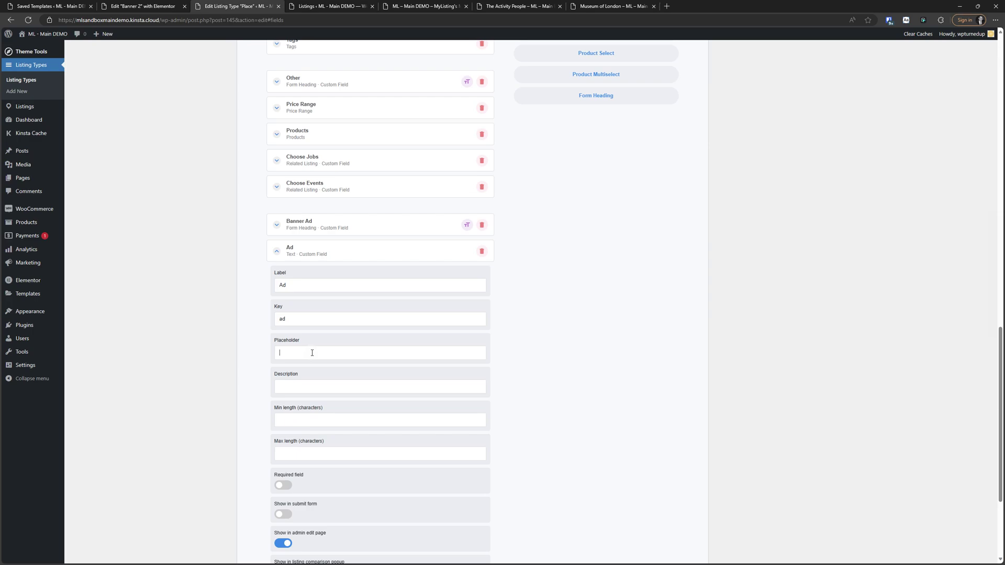
pyautogui.click(319, 383)
pyautogui.click(316, 353)
pyautogui.moveTo(309, 359); pyautogui.dragTo(237, 352)
pyautogui.click(288, 383)
pyautogui.write('the Elementor')
pyautogui.press('BackSpace')
pyautogui.press('BackSpace')
pyautogui.press('BackSpace')
pyautogui.press('BackSpace')
pyautogui.write('ate')
pyautogui.doubleClick(302, 388)
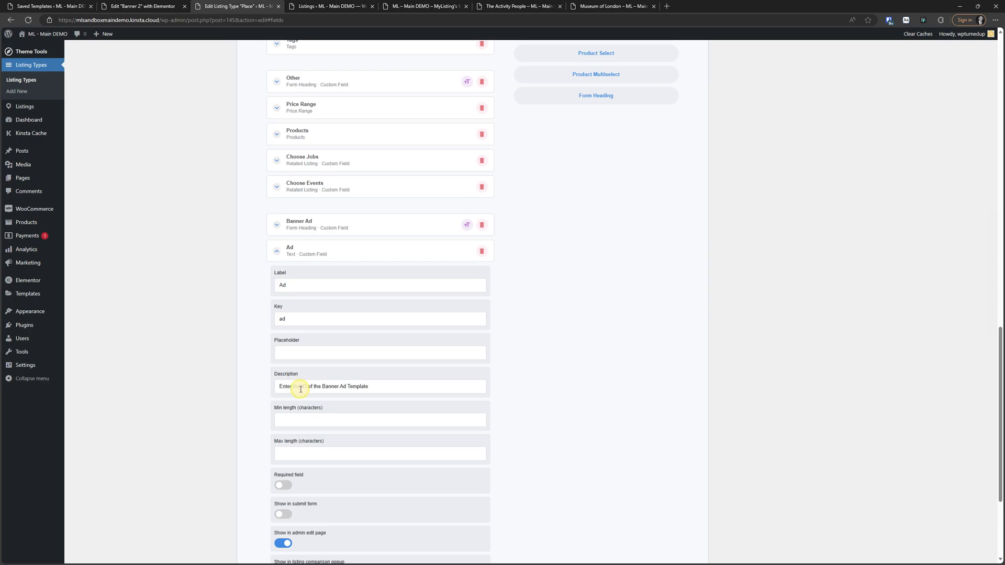
pyautogui.doubleClick(309, 386)
pyautogui.write('from')
pyautogui.click(382, 386)
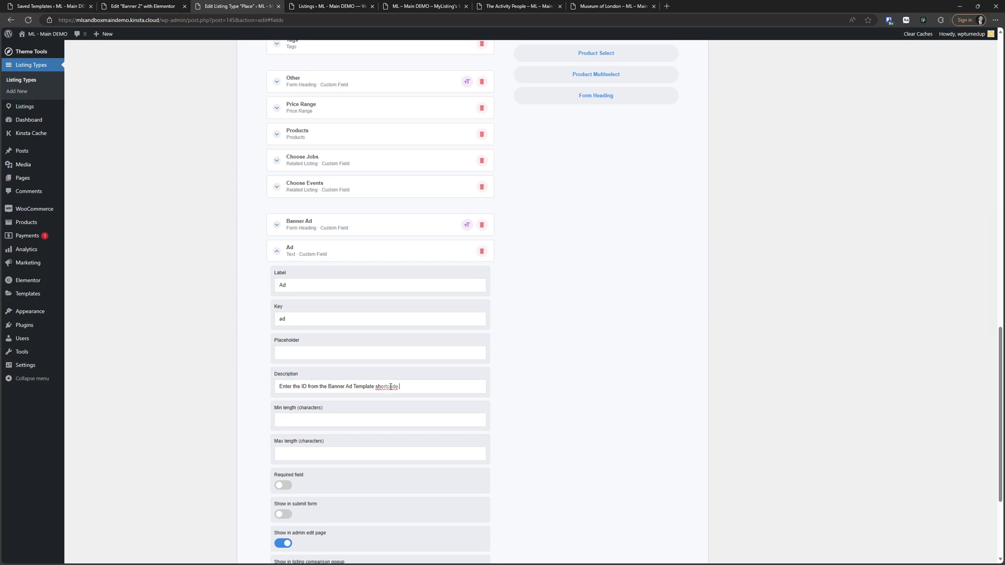
# - Insert the word "Elementor" before "Template" in the Ad field's description and collapse the field
pyautogui.tripleClick(390, 387)
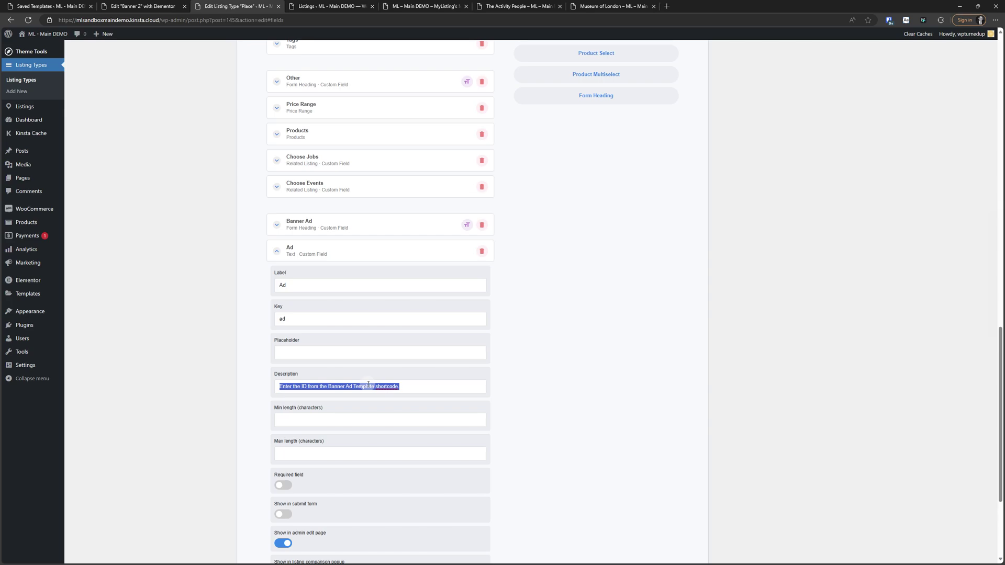
pyautogui.click(371, 386)
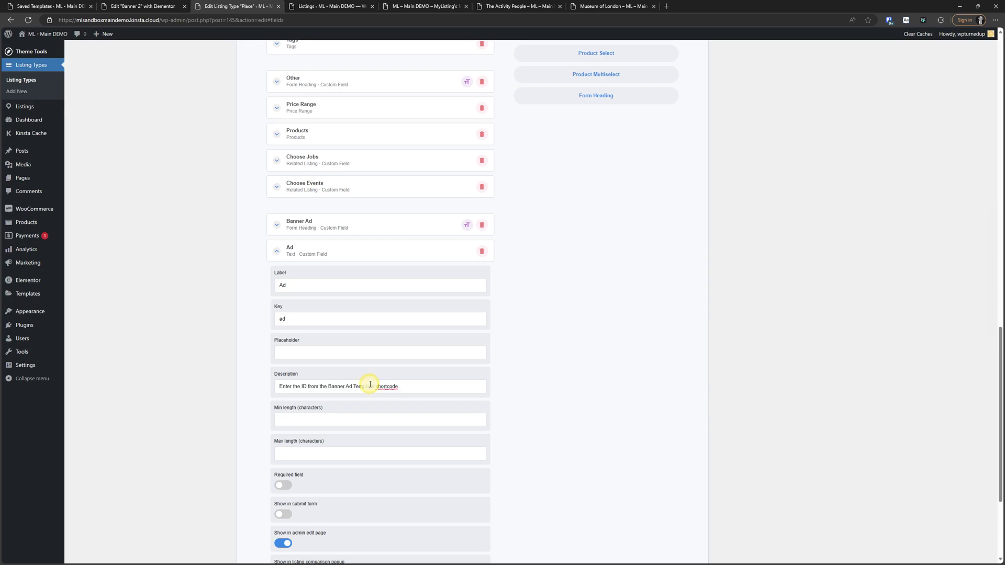
pyautogui.click(417, 388)
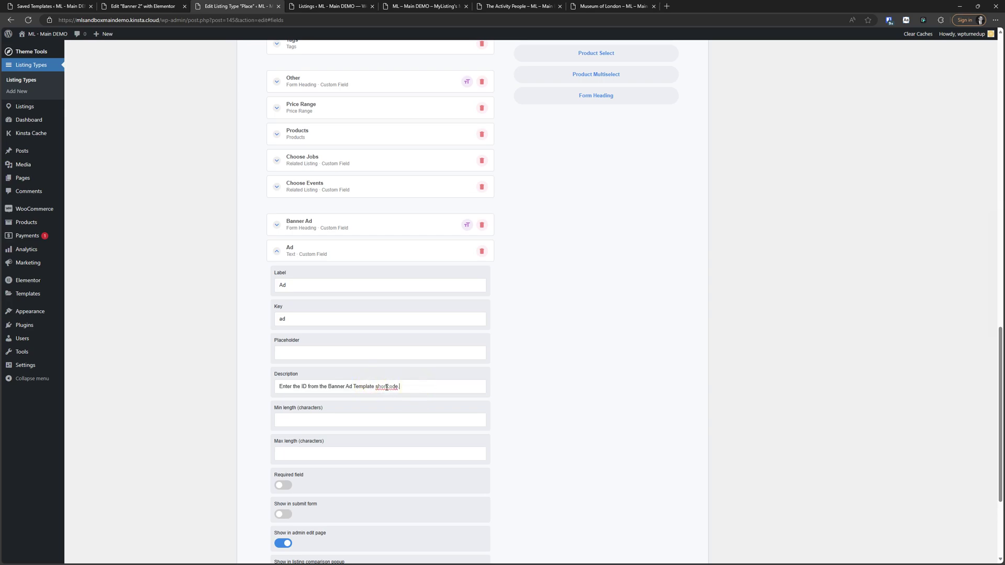
pyautogui.click(355, 387)
pyautogui.write('Elementor')
pyautogui.click(324, 251)
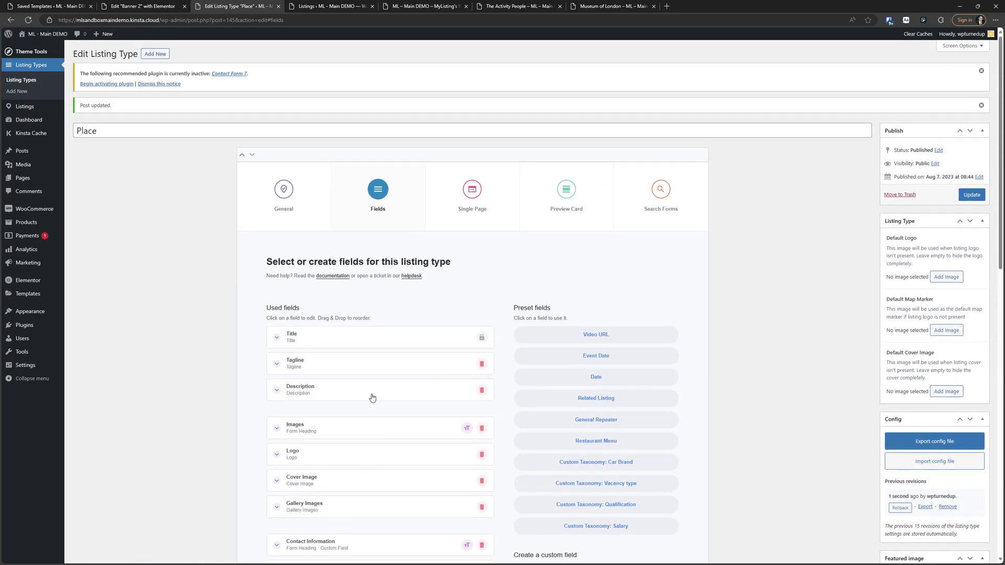
# - Open the Ad code block in the sidebar column of the Place single page's Profile tab
pyautogui.click(486, 113)
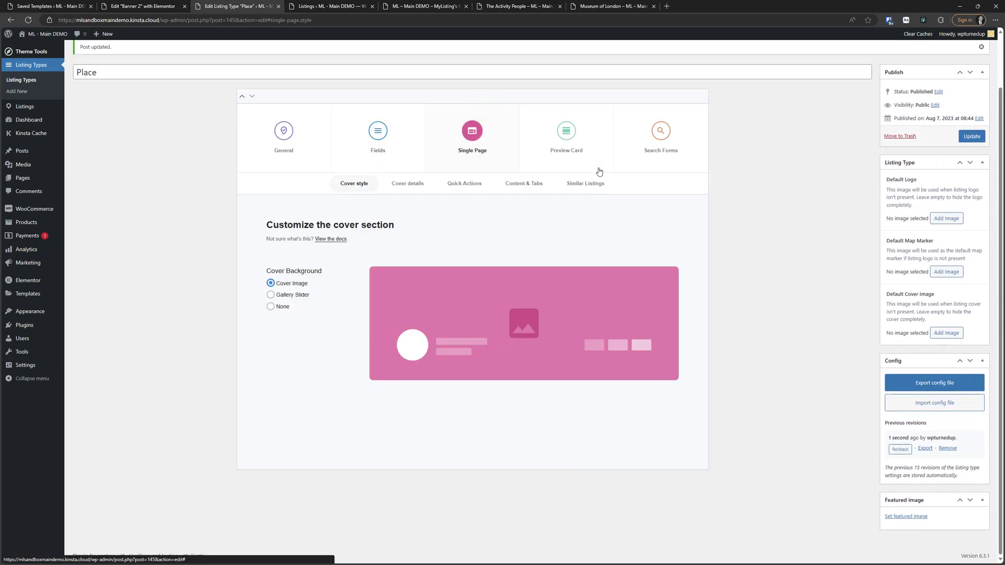
pyautogui.click(522, 179)
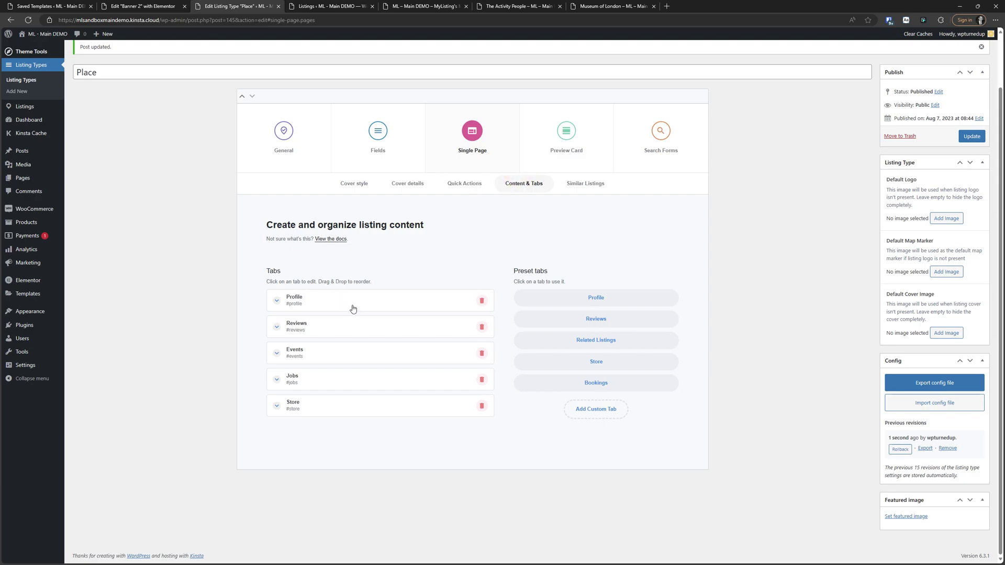
pyautogui.click(352, 308)
pyautogui.click(531, 366)
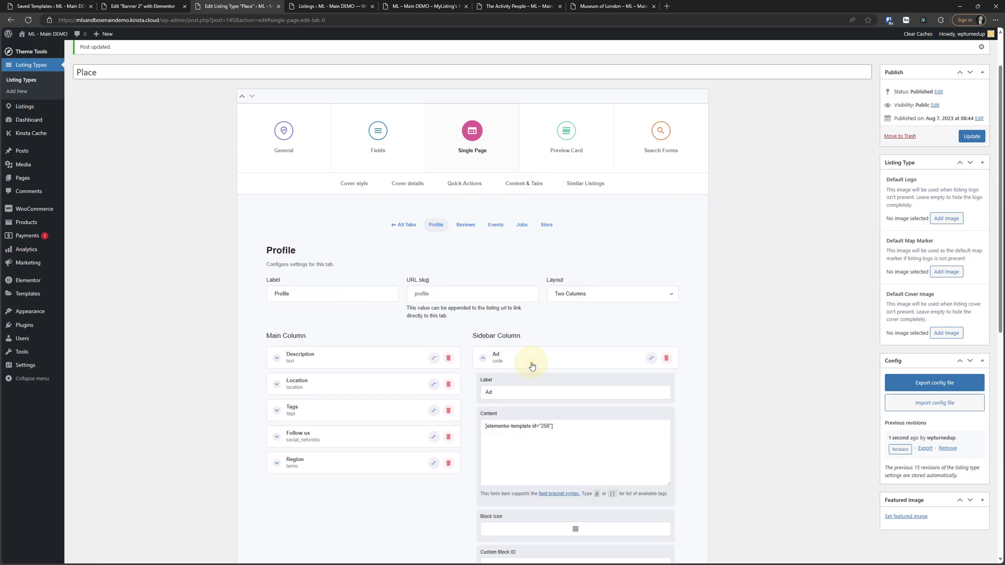
pyautogui.scroll(-2, 580, 381)
pyautogui.moveTo(579, 380); pyautogui.dragTo(456, 348)
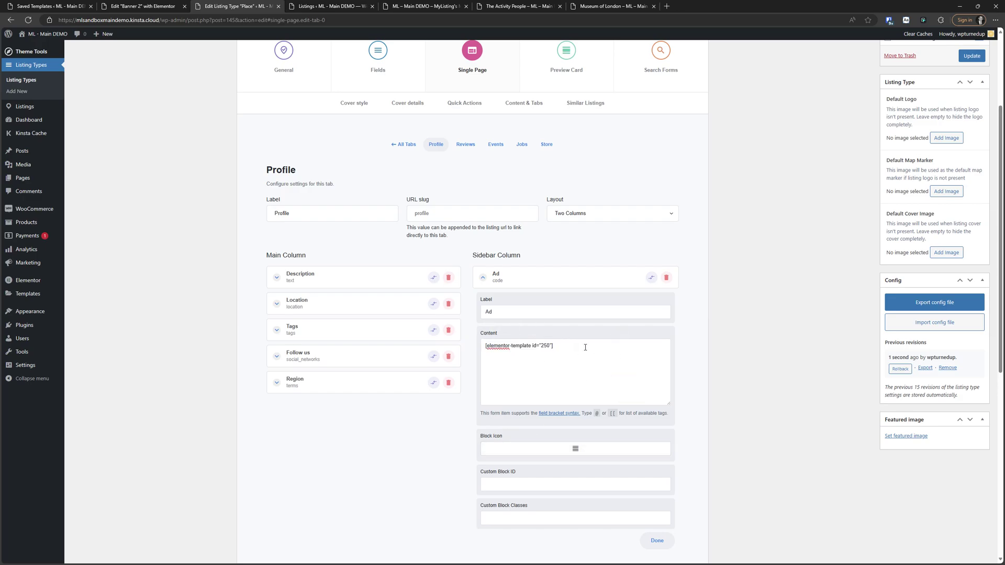
# - Replace the Ad block's content with the Ad custom field tag, [[ad]]
pyautogui.click(551, 345)
pyautogui.moveTo(553, 345); pyautogui.dragTo(474, 345)
pyautogui.write('[[e')
pyautogui.press('BackSpace')
pyautogui.write('ad')
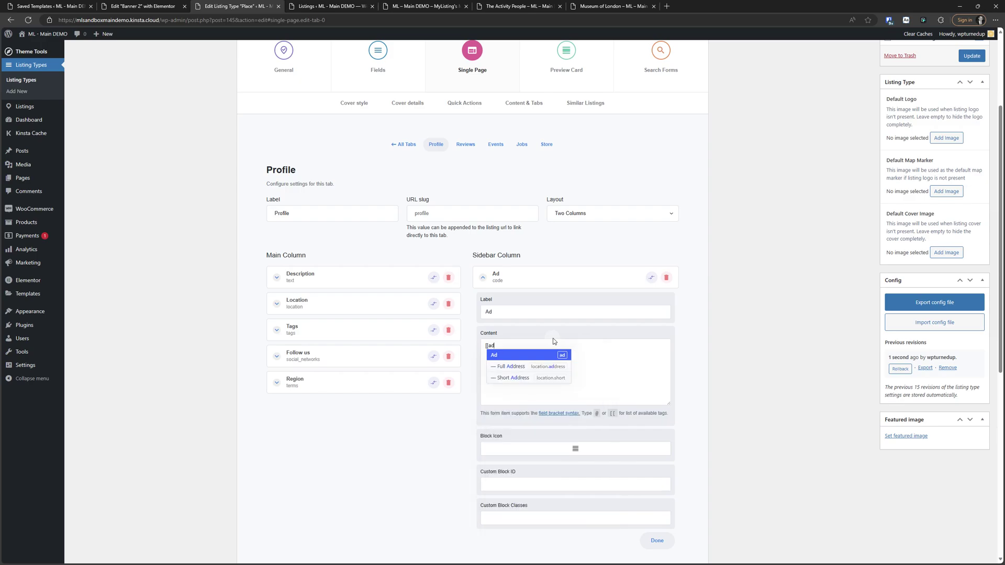
pyautogui.press('BackSpace')
pyautogui.press('BackSpace')
pyautogui.press('BackSpace')
pyautogui.press('BackSpace')
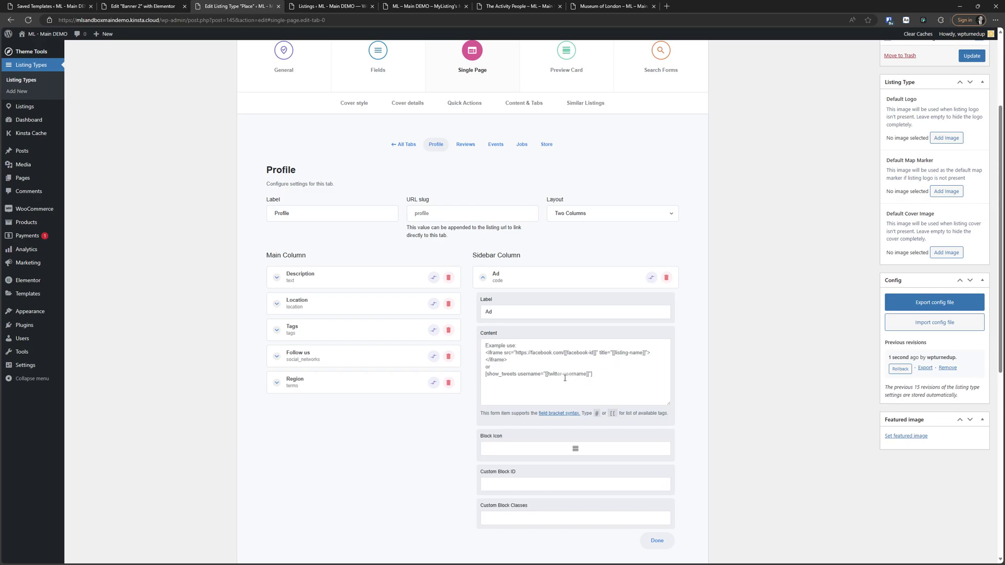
pyautogui.write('[[')
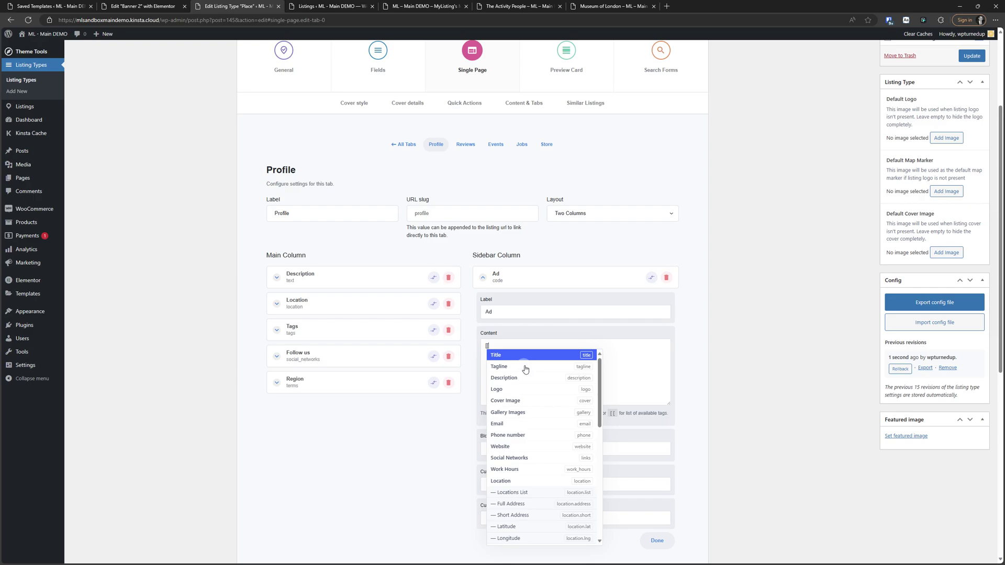
pyautogui.write('a')
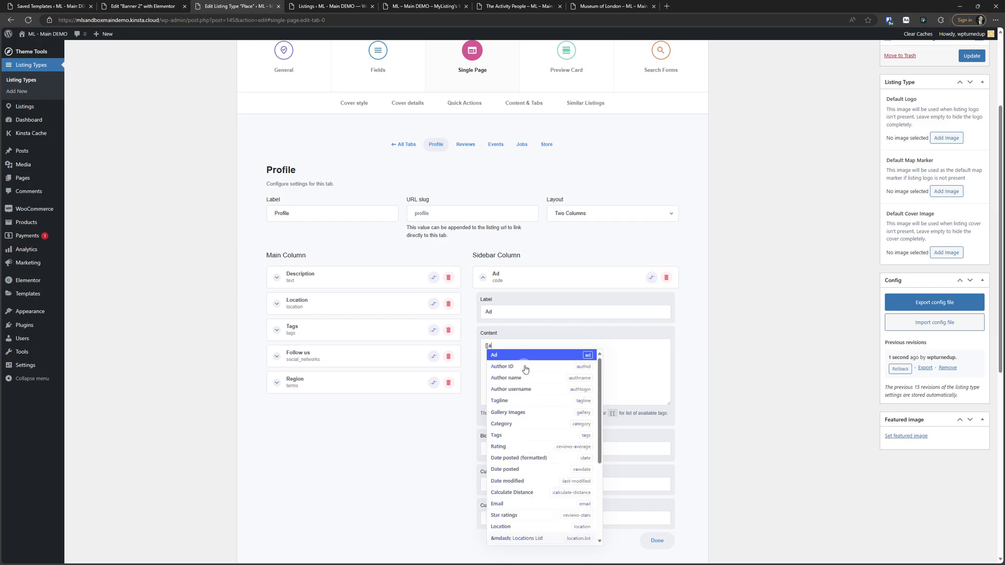
pyautogui.write('d')
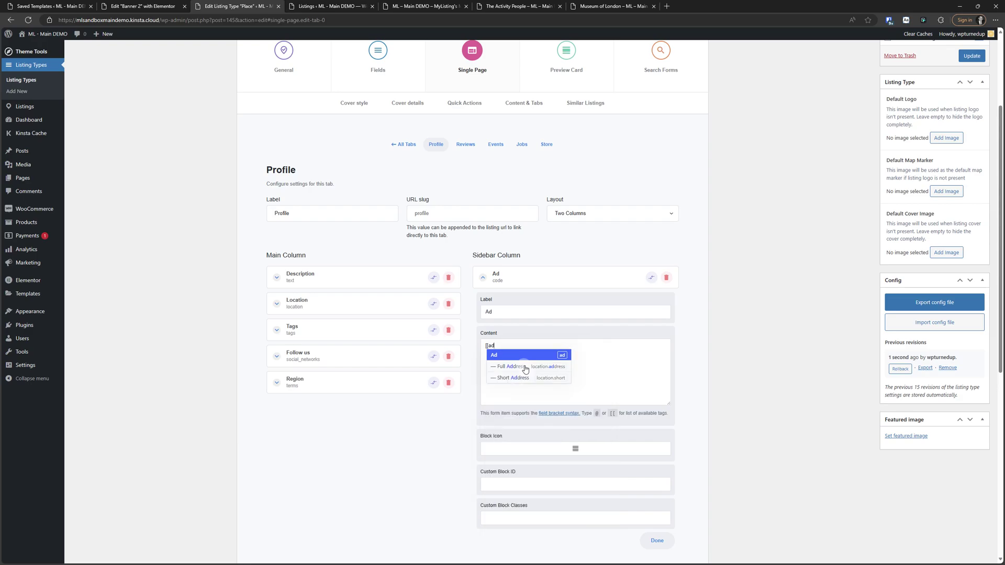
pyautogui.click(506, 360)
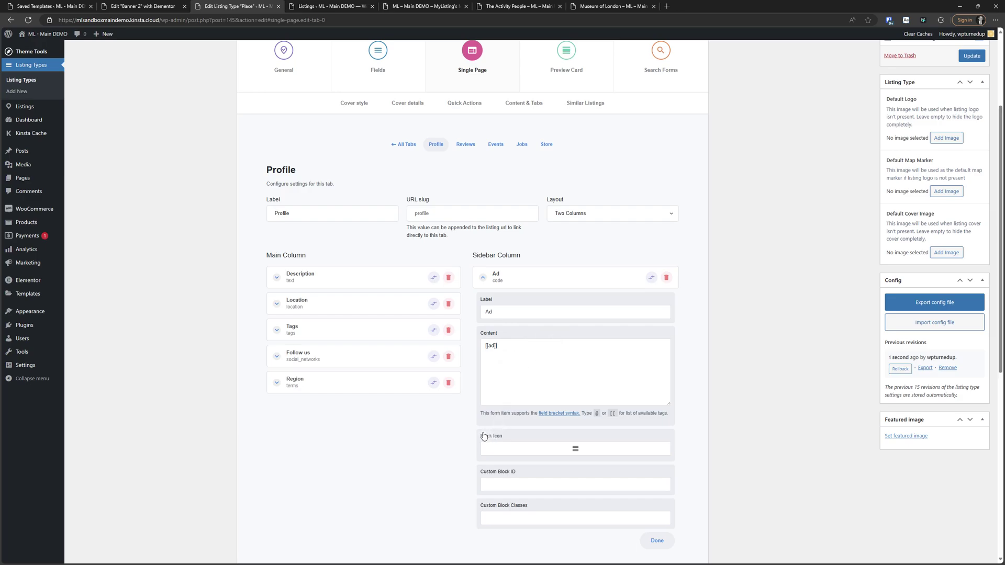
# - Copy the Banner 2 shortcode, [elementor-template id="254"], from the saved templates and paste it below [[ad]] in the Ad block's content
pyautogui.click(42, 6)
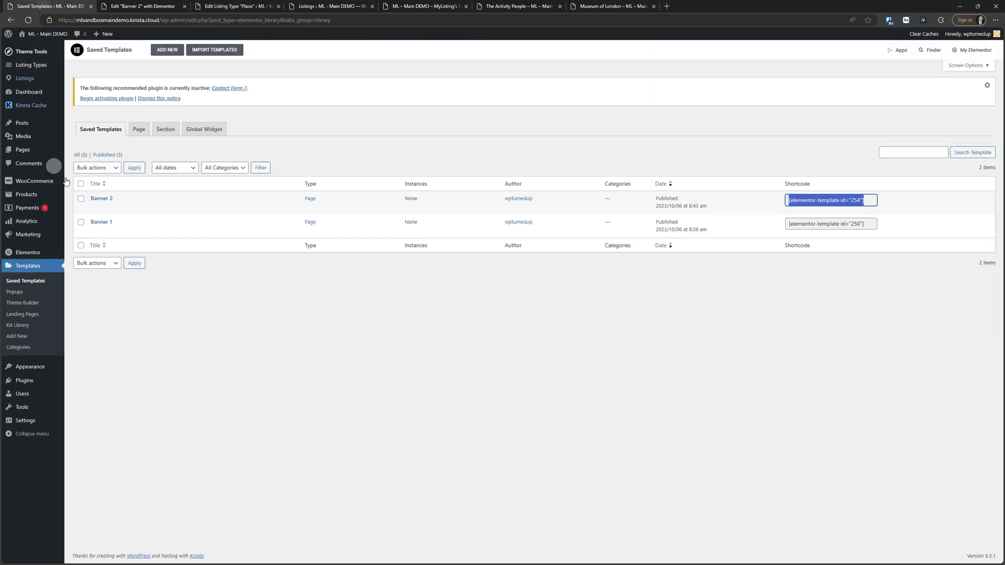
pyautogui.rightClick(820, 202)
pyautogui.click(825, 211)
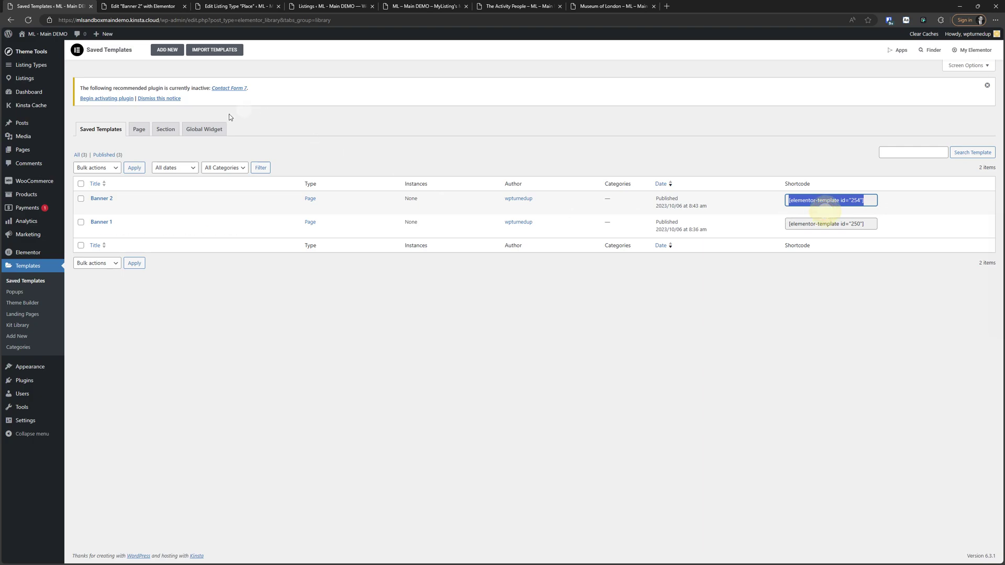
pyautogui.click(222, 6)
pyautogui.click(523, 349)
pyautogui.hotkey('ctrl', 'v')
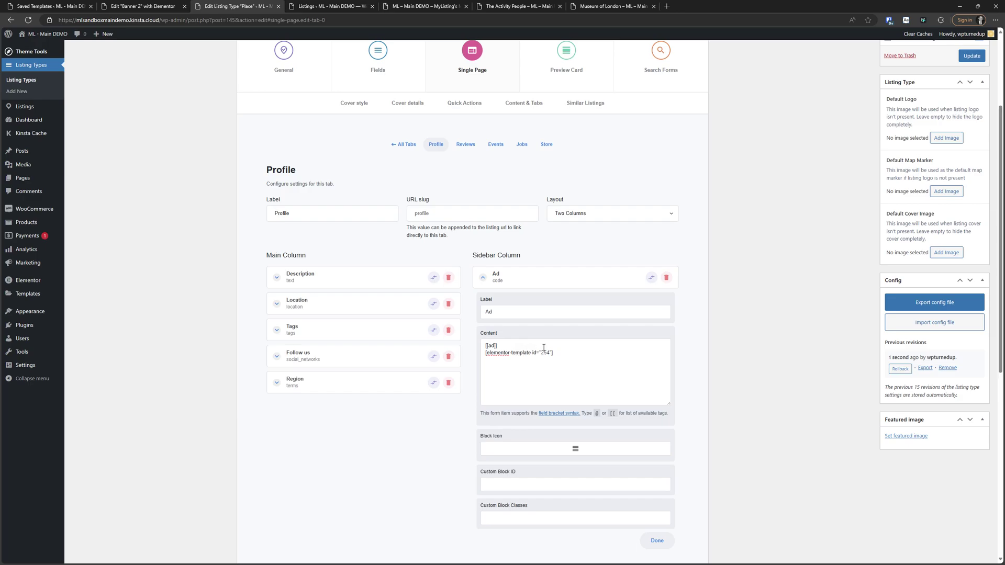
# - Move the [[ad]] tag into the Ad block's shortcode in place of the ID 254, and update the Place listing type
pyautogui.moveTo(505, 345); pyautogui.dragTo(469, 348)
pyautogui.doubleClick(545, 352)
pyautogui.click(550, 396)
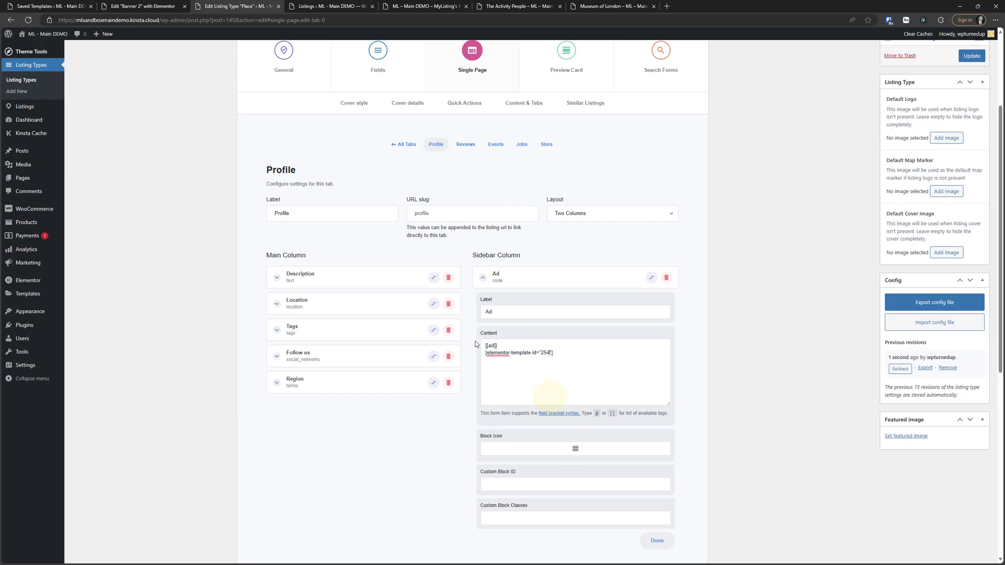
pyautogui.moveTo(506, 345); pyautogui.dragTo(472, 349)
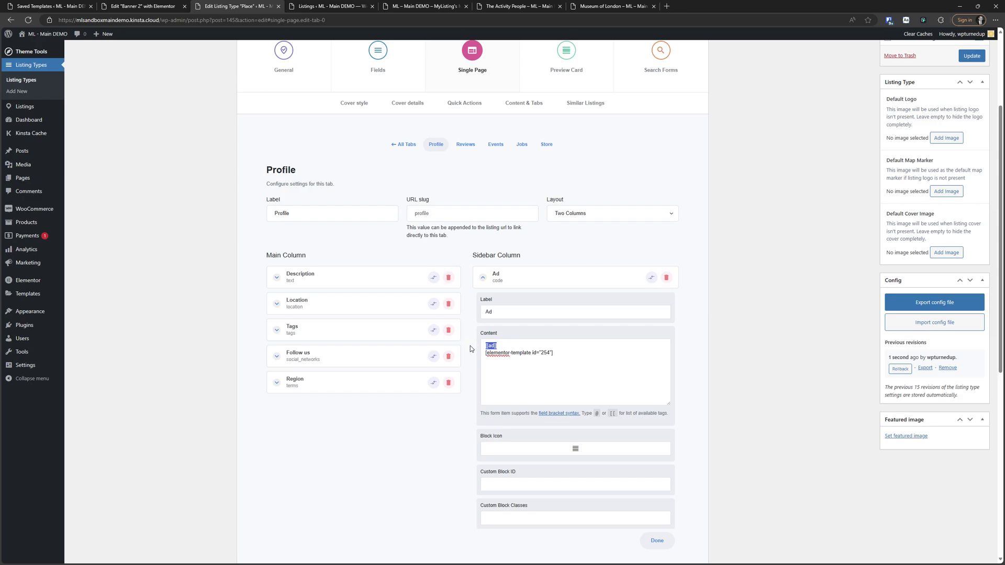
pyautogui.press('Delete')
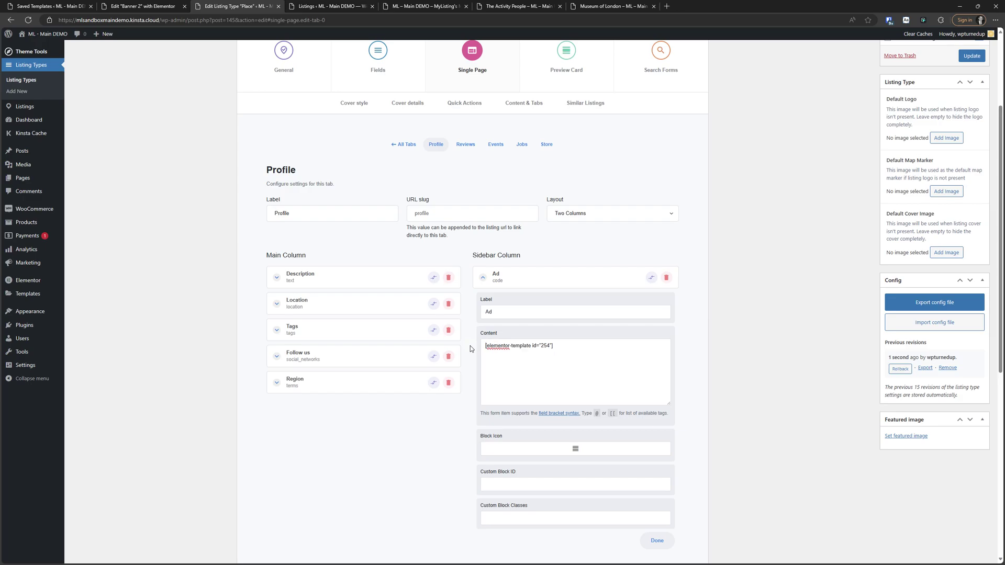
pyautogui.doubleClick(543, 344)
pyautogui.hotkey('ctrl', 'v')
pyautogui.click(567, 351)
pyautogui.scroll(3, 845, 283)
pyautogui.click(969, 196)
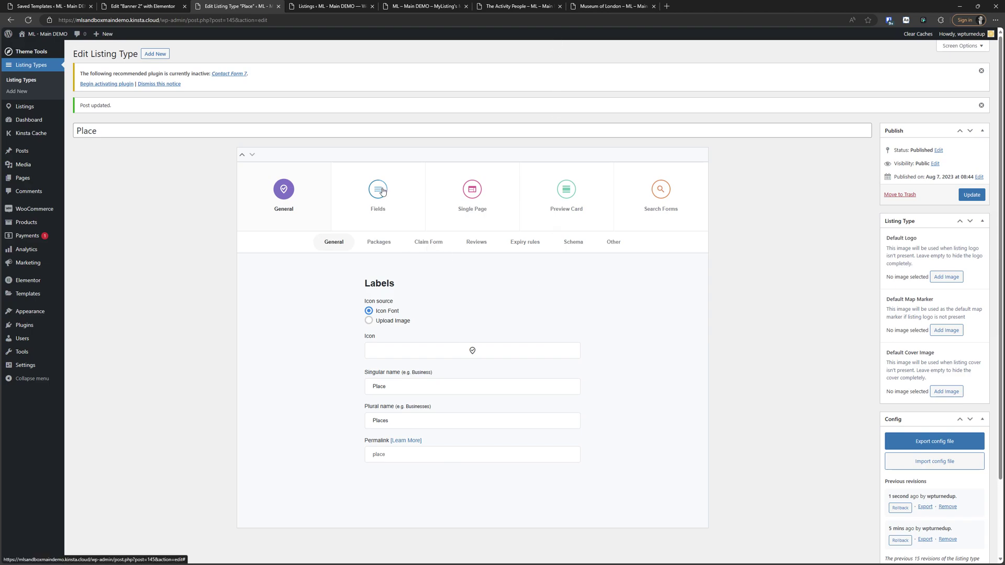
# - Check the Ad banners on The Activity People and Museum of London listing pages and return to the saved templates
pyautogui.click(435, 4)
pyautogui.click(505, 5)
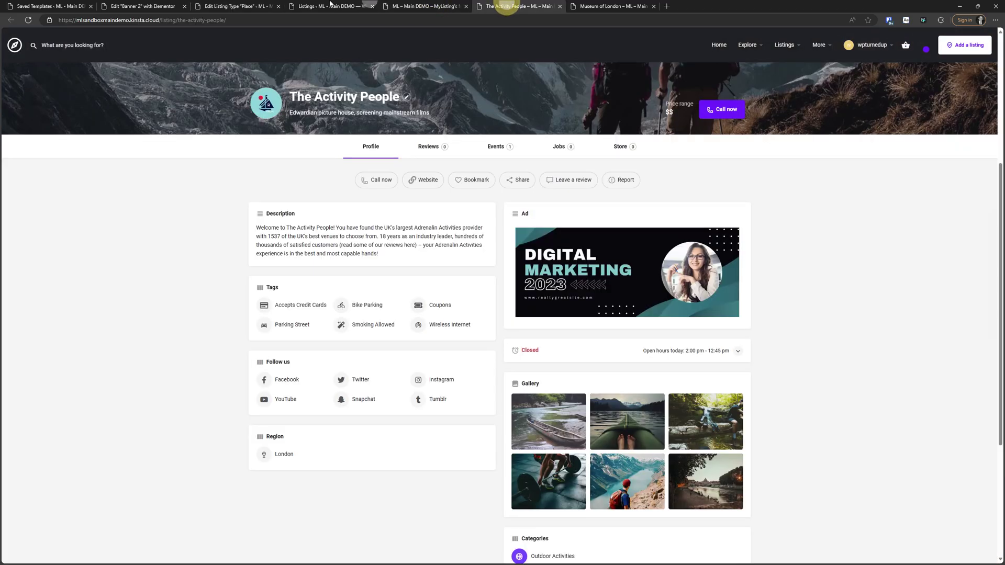
pyautogui.click(624, 8)
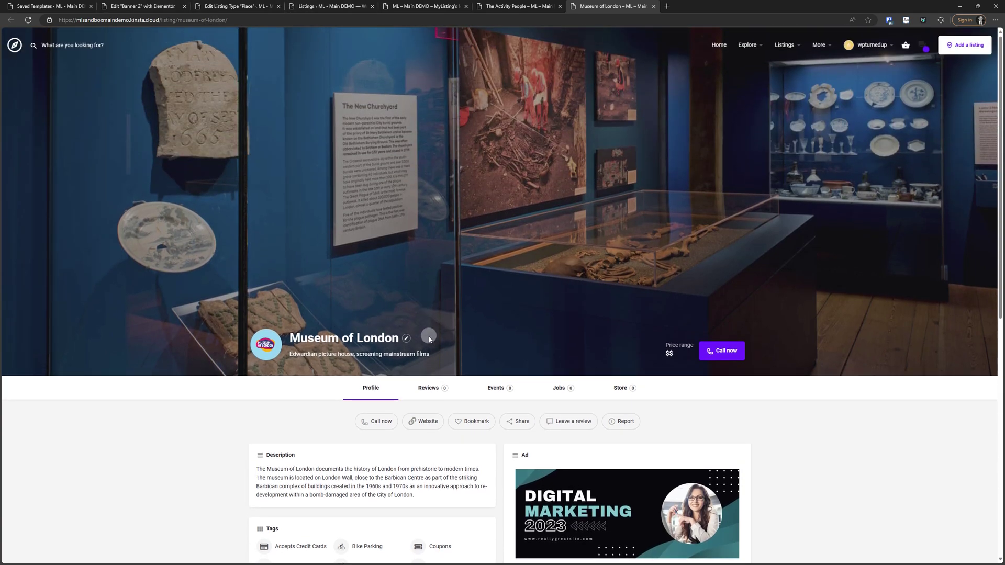
pyautogui.click(47, 6)
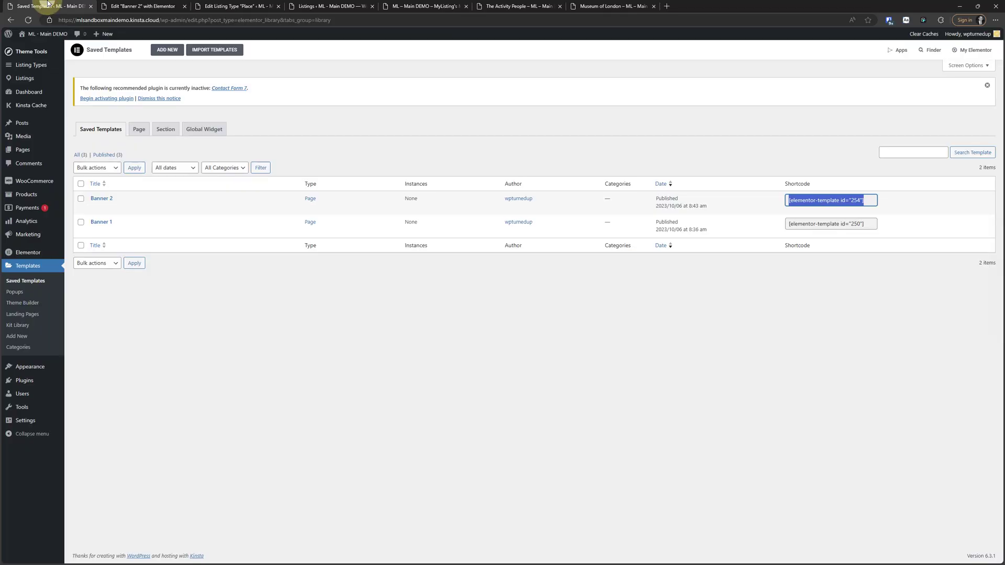
# - Open the Museum of London listing for editing in a separate browser tab and go to its Ad field
pyautogui.click(331, 7)
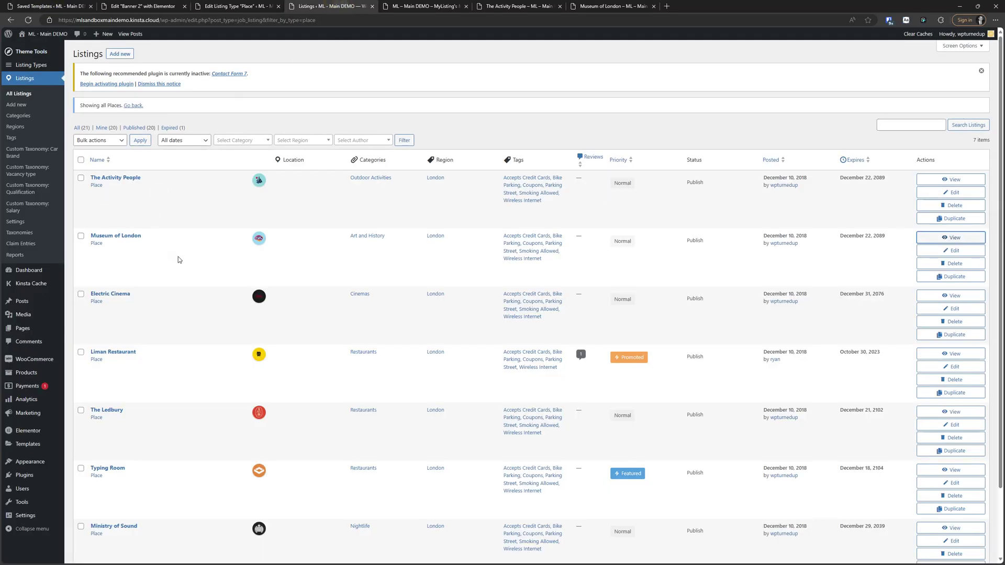
pyautogui.rightClick(928, 251)
pyautogui.click(910, 259)
pyautogui.click(425, 7)
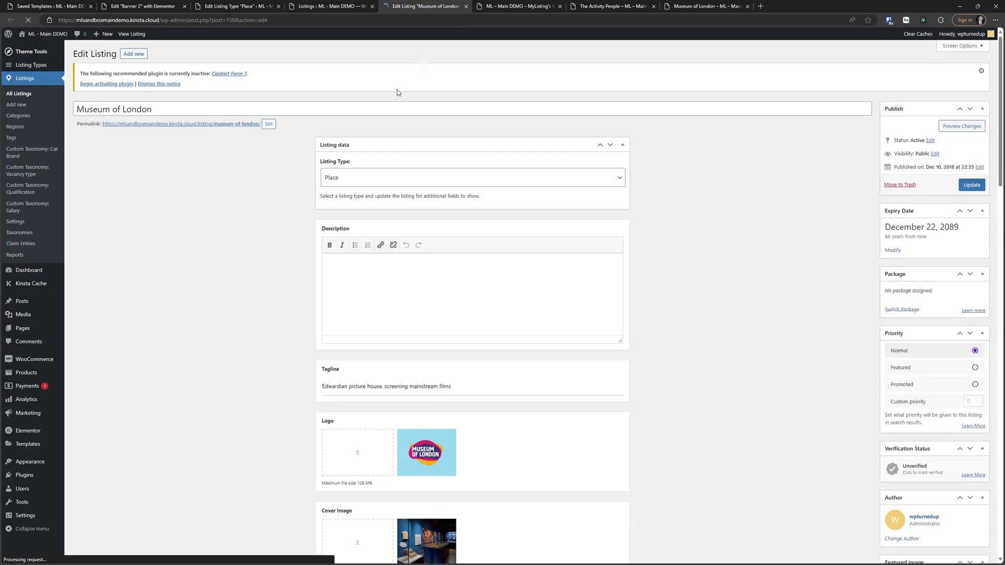
pyautogui.scroll(-15, 257, 335)
pyautogui.scroll(-20, 251, 330)
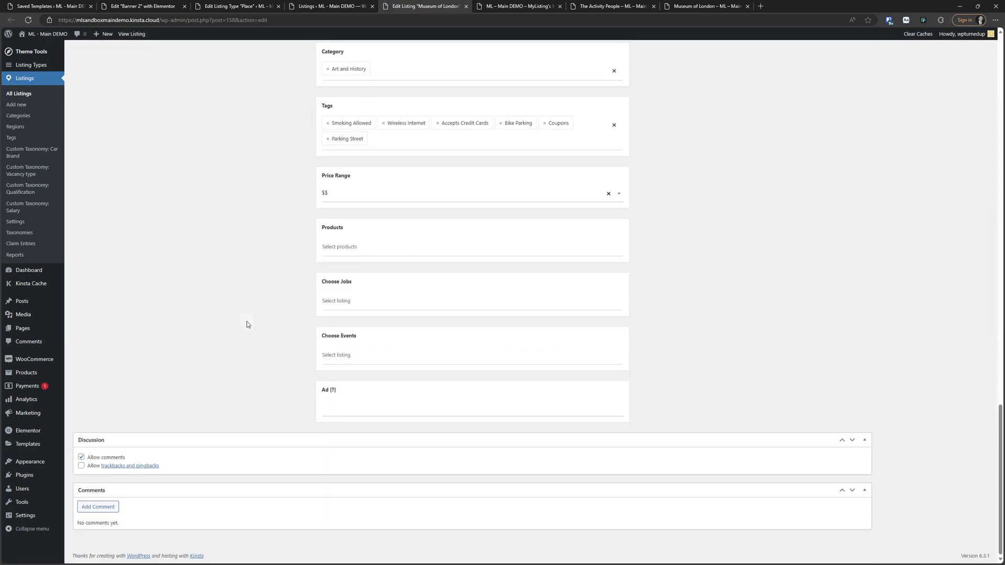
# - Copy the Banner 2 template ID, 254, from its shortcode into the Museum of London listing's Ad field and update the listing
pyautogui.click(390, 409)
pyautogui.click(58, 7)
pyautogui.click(837, 201)
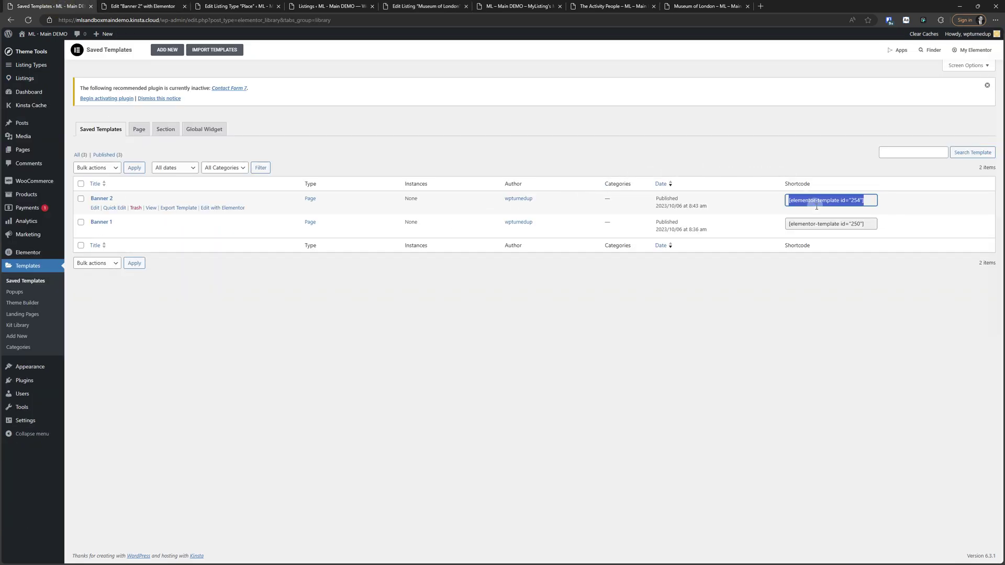
pyautogui.doubleClick(855, 200)
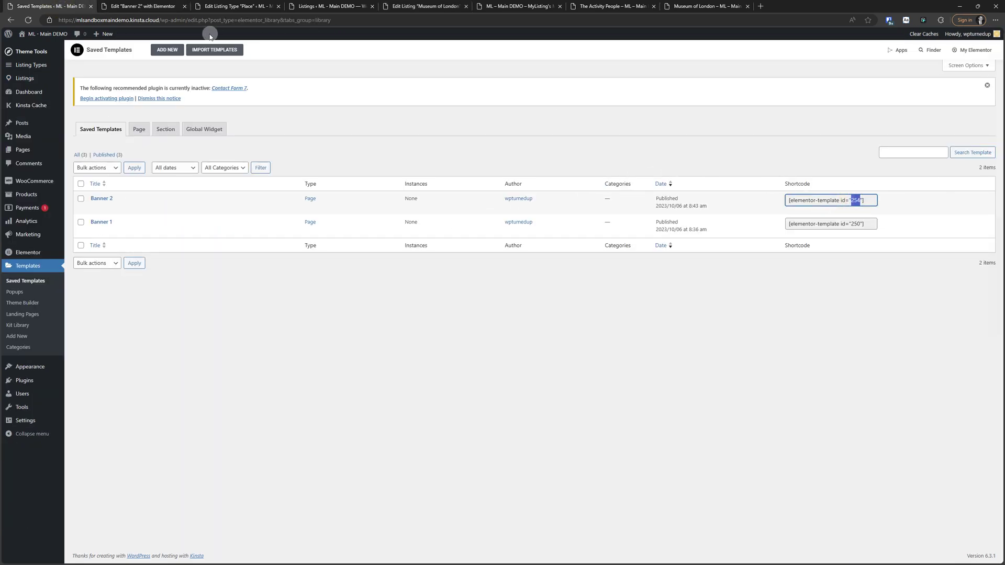
pyautogui.click(243, 7)
pyautogui.click(317, 6)
pyautogui.click(398, 6)
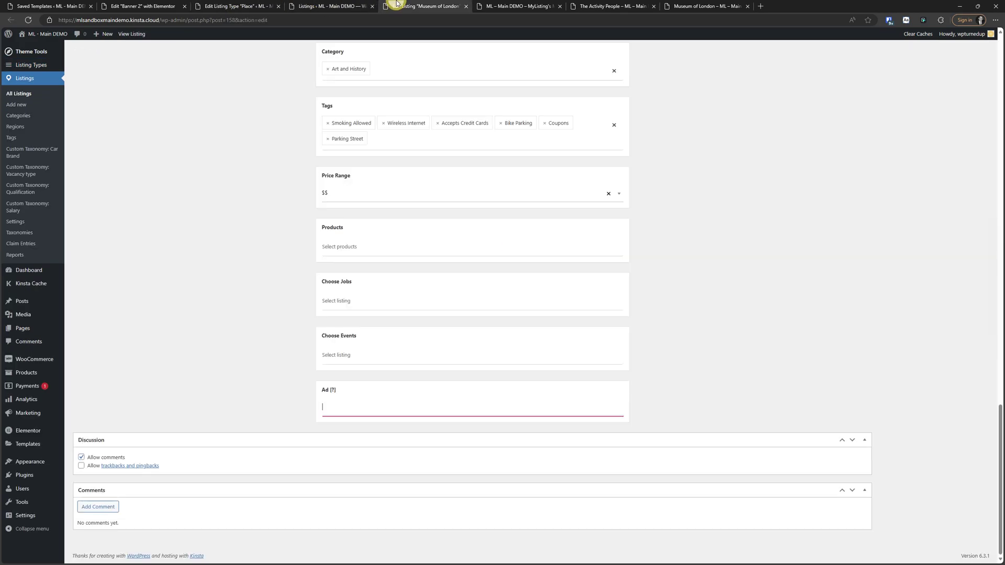
pyautogui.click(358, 406)
pyautogui.scroll(15, 395, 355)
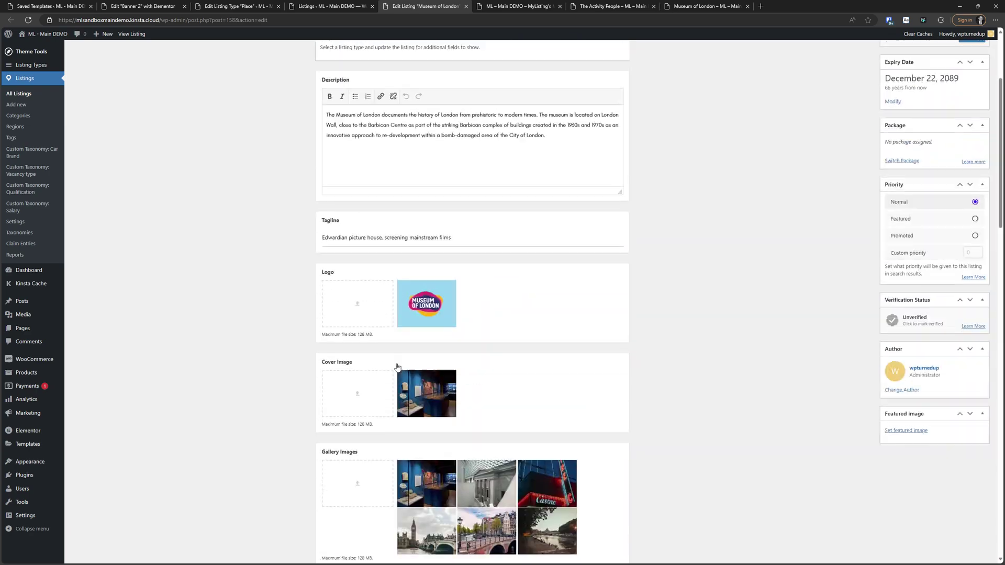
pyautogui.click(972, 185)
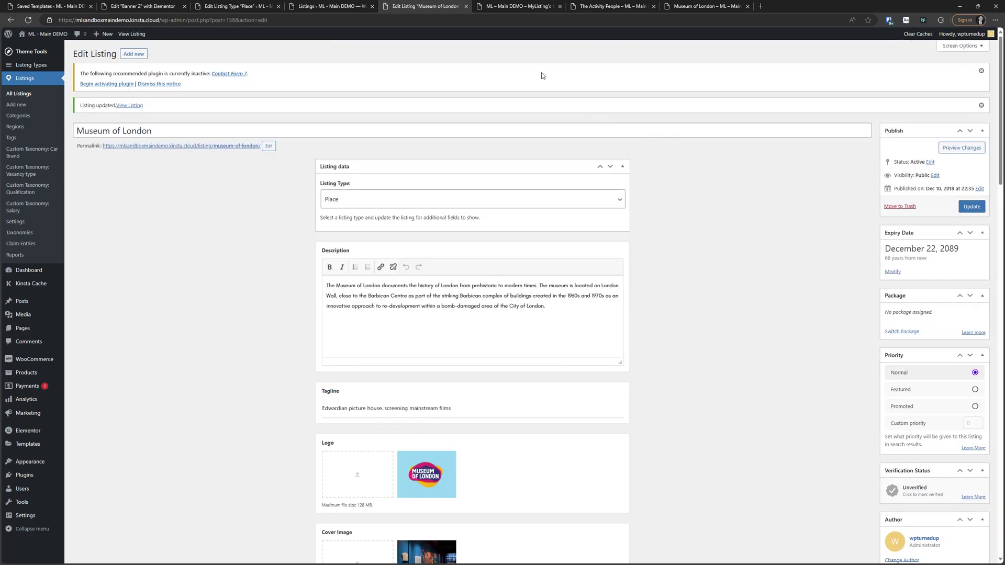
# - Open the Ad code block in the Profile tab of the Place listing type's single page settings
pyautogui.click(291, 6)
pyautogui.click(235, 6)
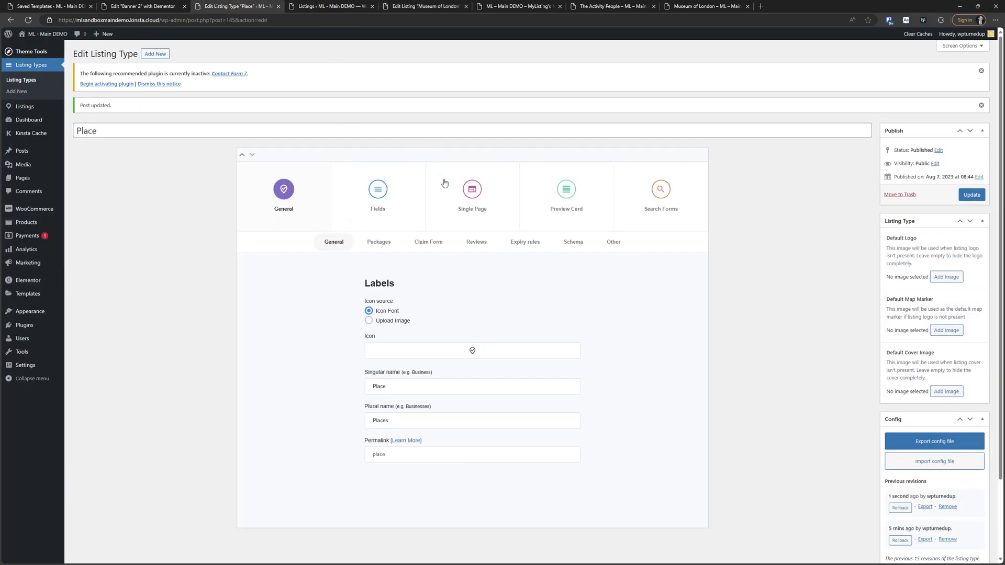
pyautogui.click(472, 191)
pyautogui.click(524, 242)
pyautogui.click(330, 357)
pyautogui.scroll(-3, 400, 321)
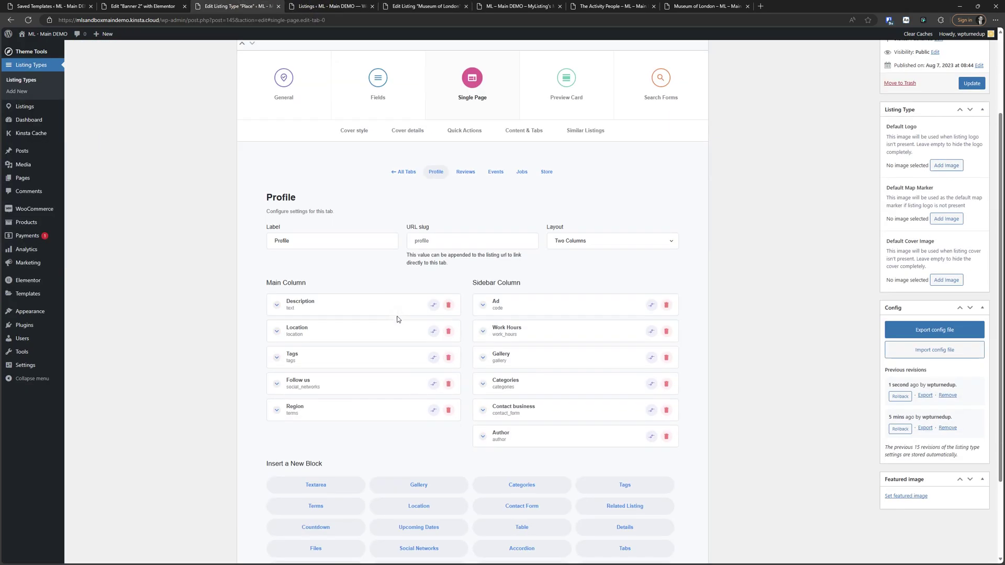
pyautogui.click(534, 262)
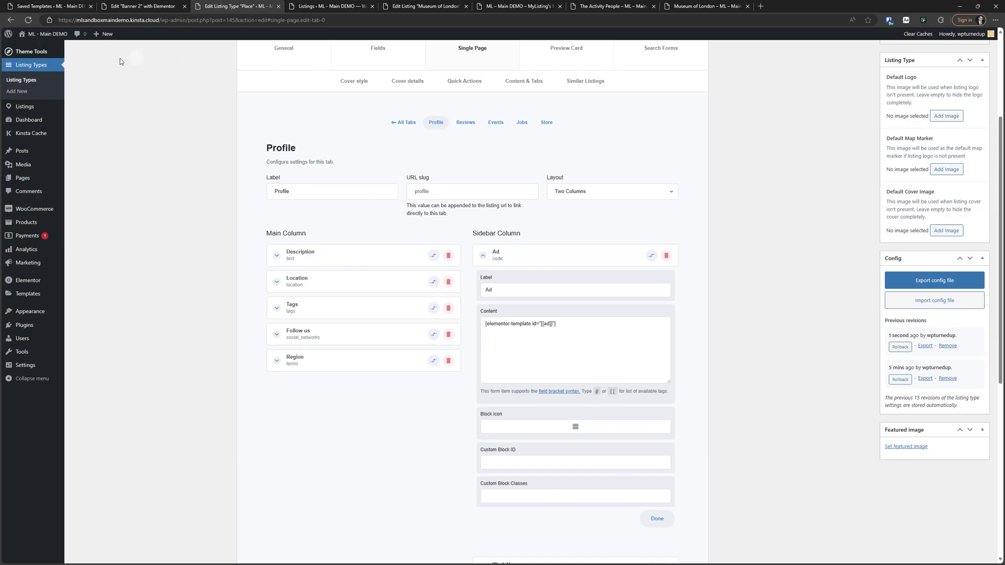
# - Compare the Ad block's template shortcode with the Banner 2 shortcode in the saved templates
pyautogui.click(68, 7)
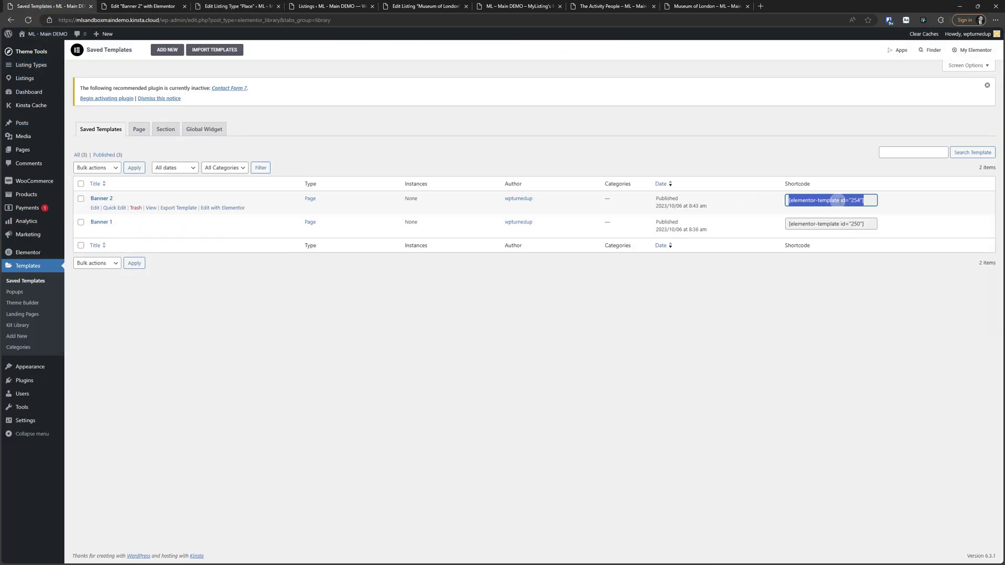
pyautogui.click(247, 7)
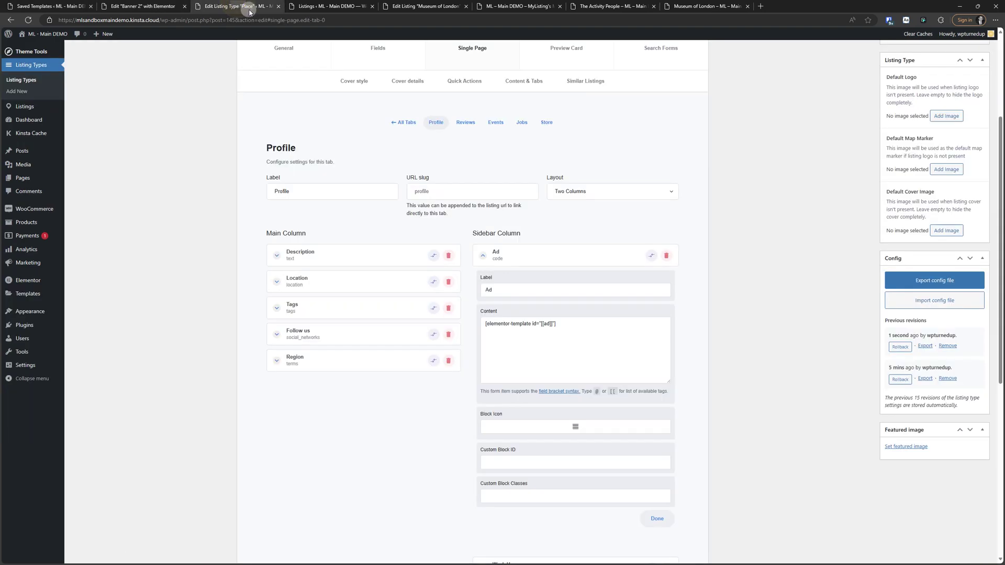
pyautogui.moveTo(541, 324); pyautogui.dragTo(550, 324)
pyautogui.click(556, 325)
# - Paste the Banner 2 shortcode, [elementor-template id="254"], below the Ad block's own shortcode for comparison, and delete it again
pyautogui.click(39, 6)
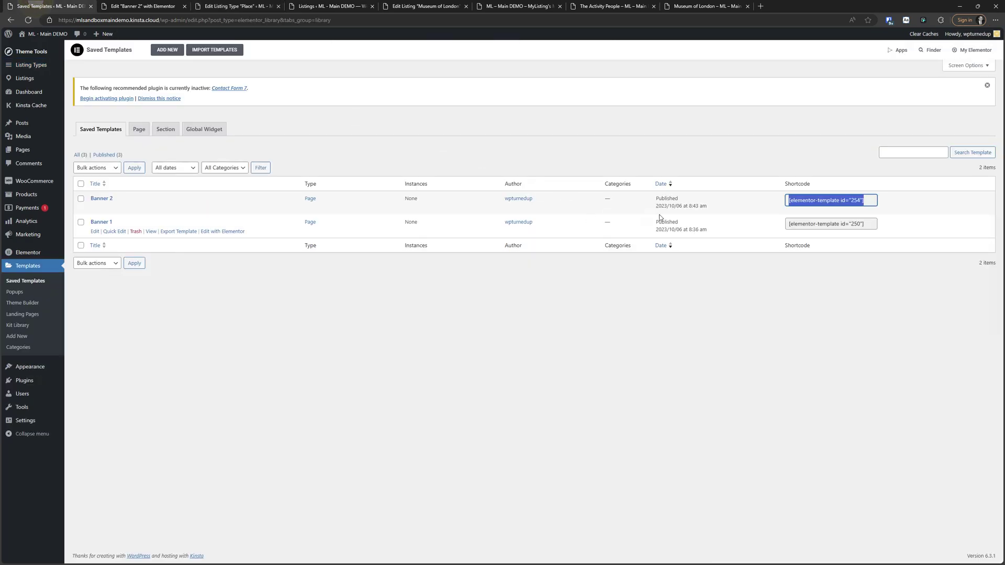
pyautogui.rightClick(852, 201)
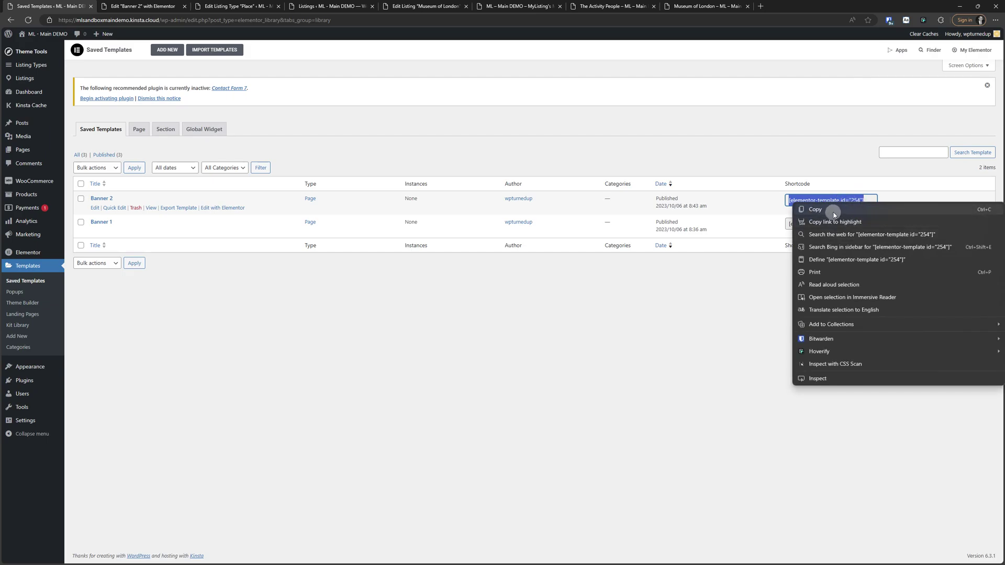
pyautogui.click(835, 212)
pyautogui.click(238, 6)
pyautogui.click(590, 328)
pyautogui.hotkey('ctrl', 'v')
pyautogui.click(590, 327)
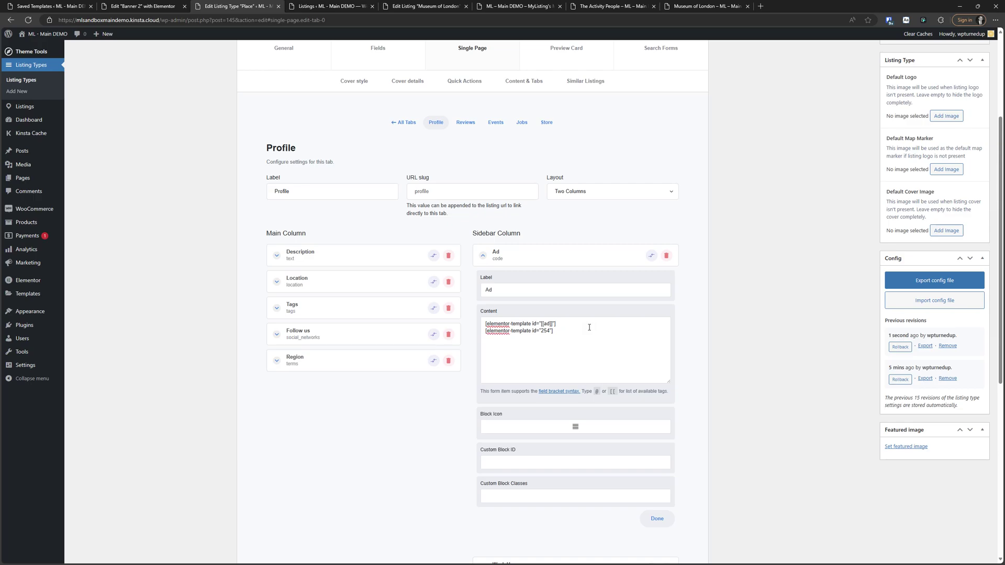
pyautogui.moveTo(560, 328); pyautogui.dragTo(449, 332)
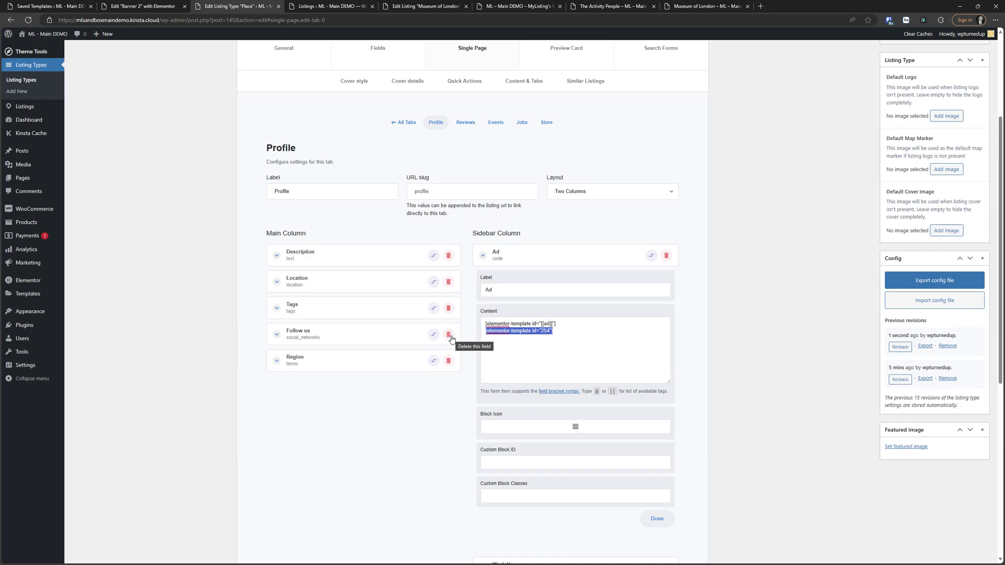
pyautogui.press('BackSpace')
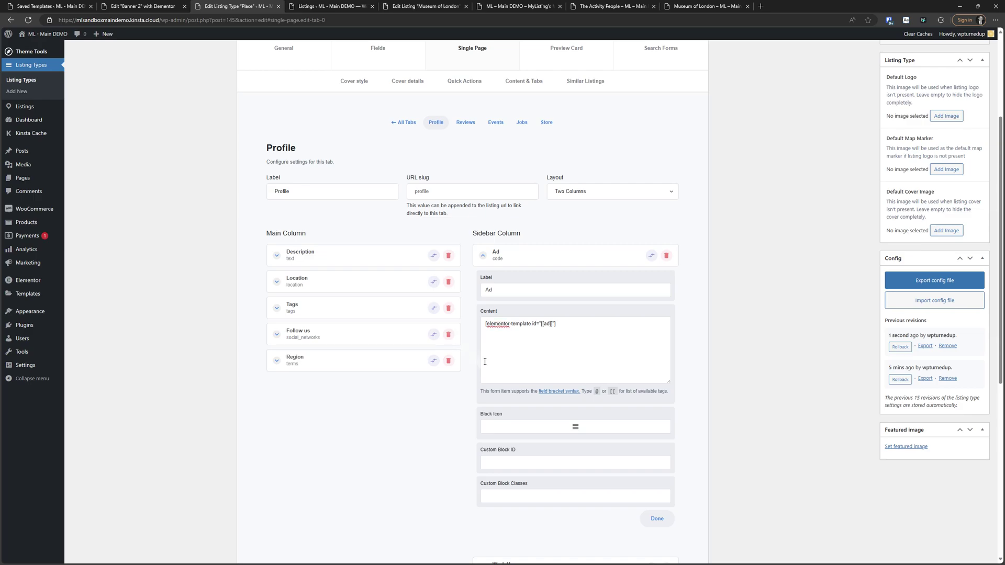
# - Update the Place listing type with [elementor-template id="[[ad]]"] as the Ad block's only content
pyautogui.scroll(3, 484, 365)
pyautogui.click(973, 196)
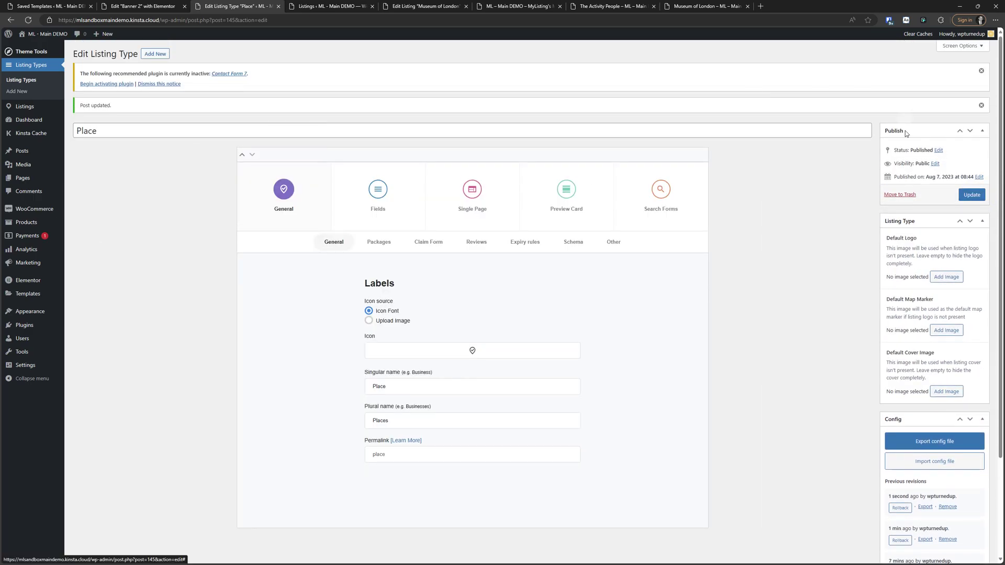
# - Reload the Museum of London and The Activity People listing pages and check the Ad block on each
pyautogui.click(696, 6)
pyautogui.scroll(-6, 579, 248)
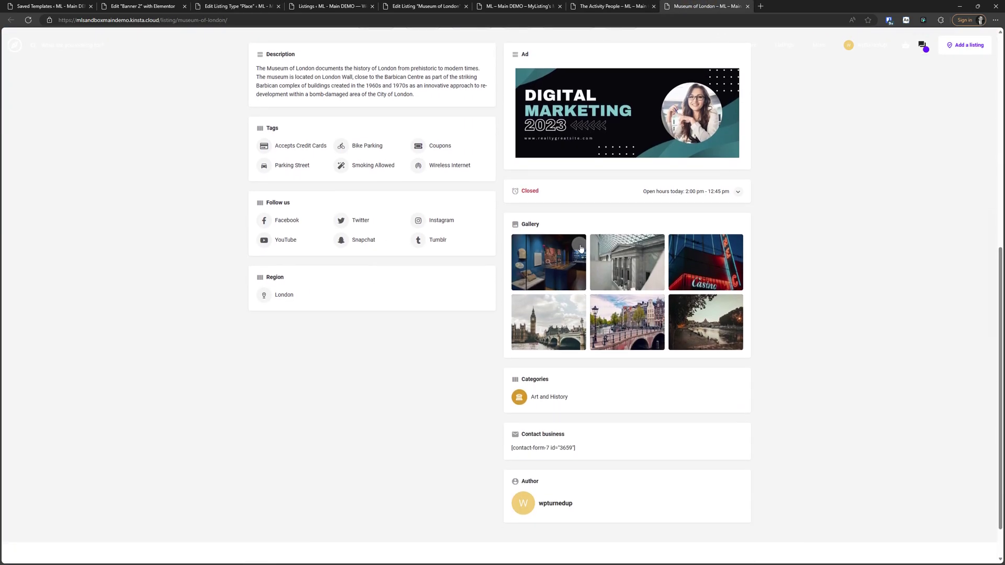
pyautogui.scroll(2, 580, 248)
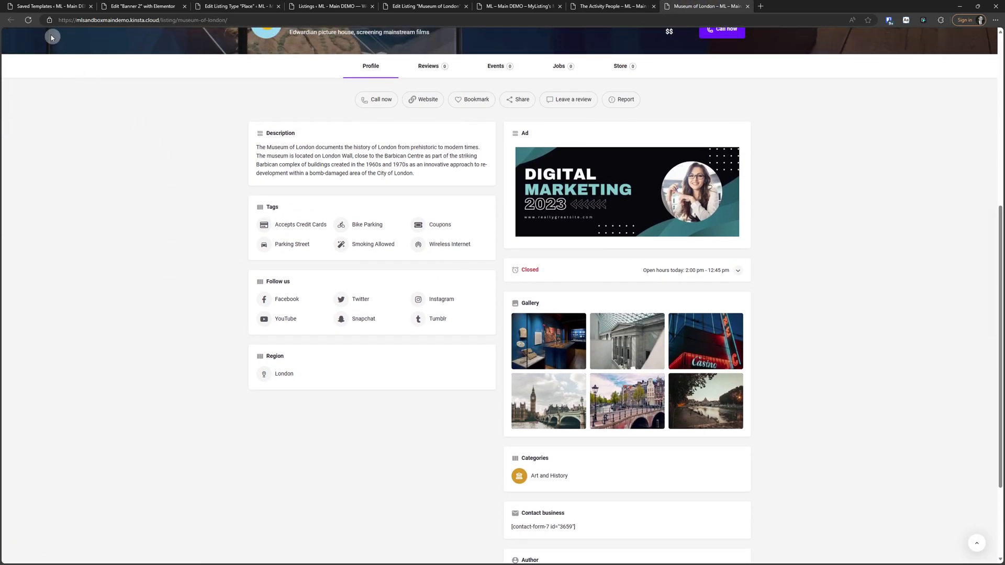
pyautogui.click(28, 20)
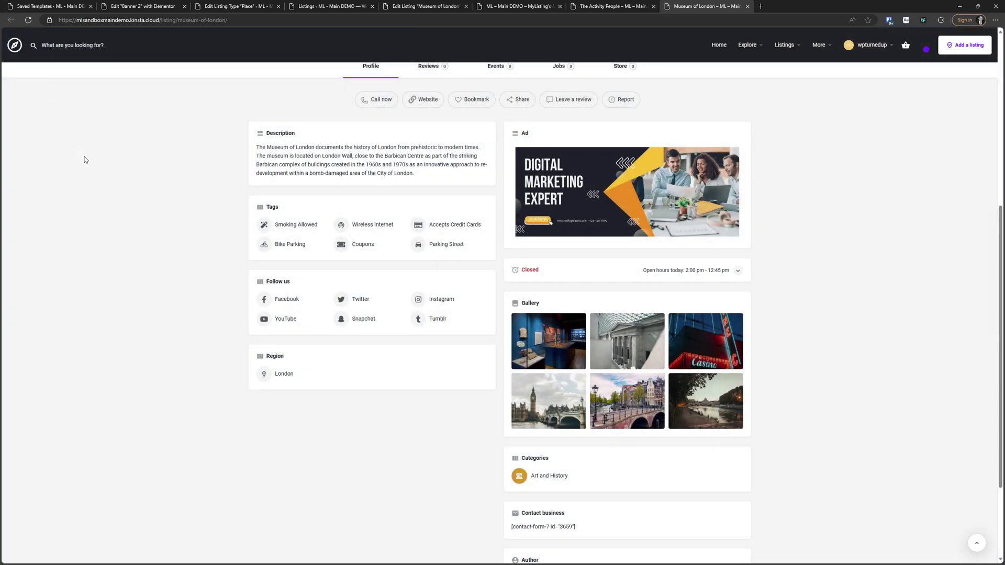
pyautogui.click(600, 5)
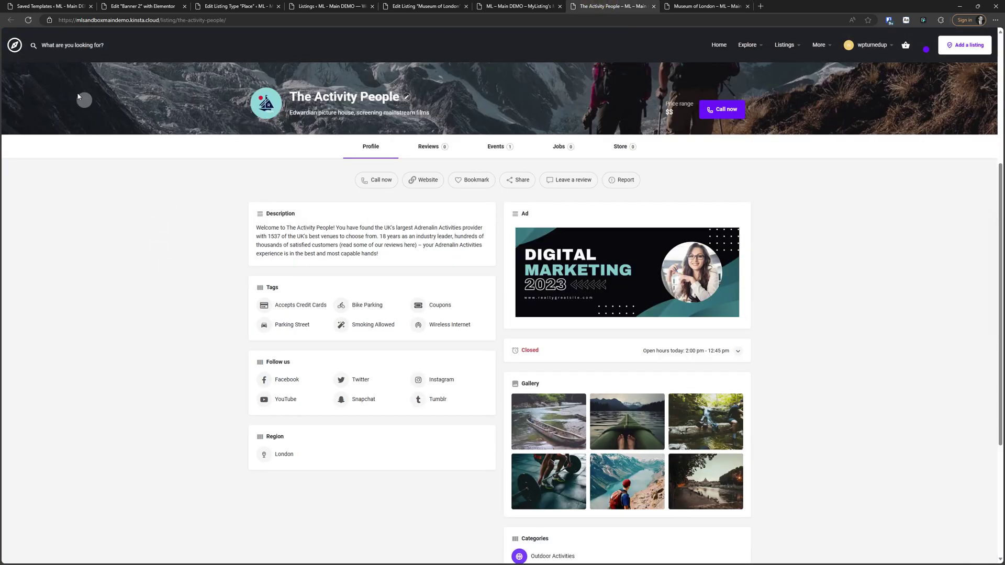
pyautogui.click(28, 20)
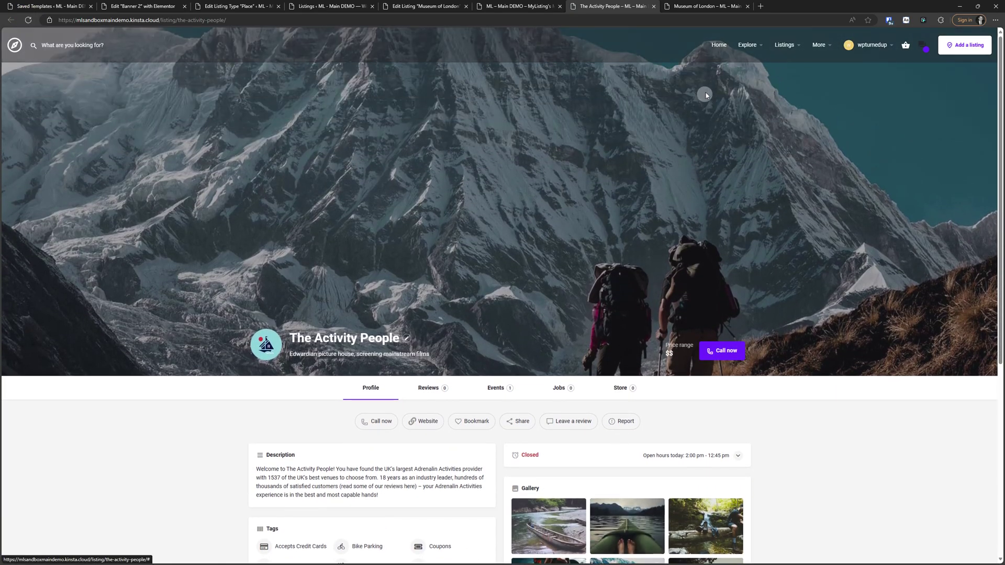
pyautogui.scroll(-4, 506, 206)
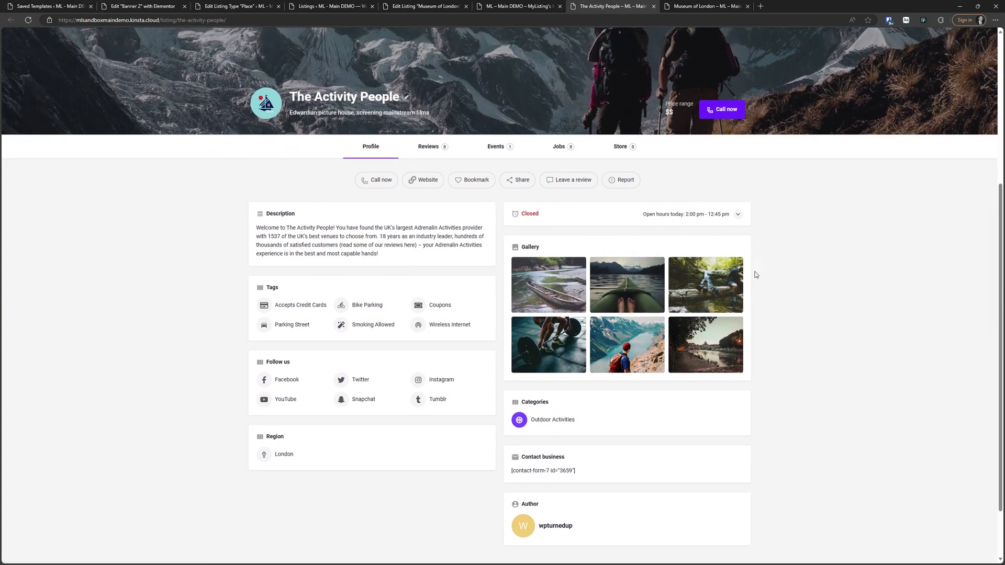
# - Copy the Banner 1 template ID, 250, from its shortcode in the saved templates
pyautogui.click(43, 6)
pyautogui.click(351, 375)
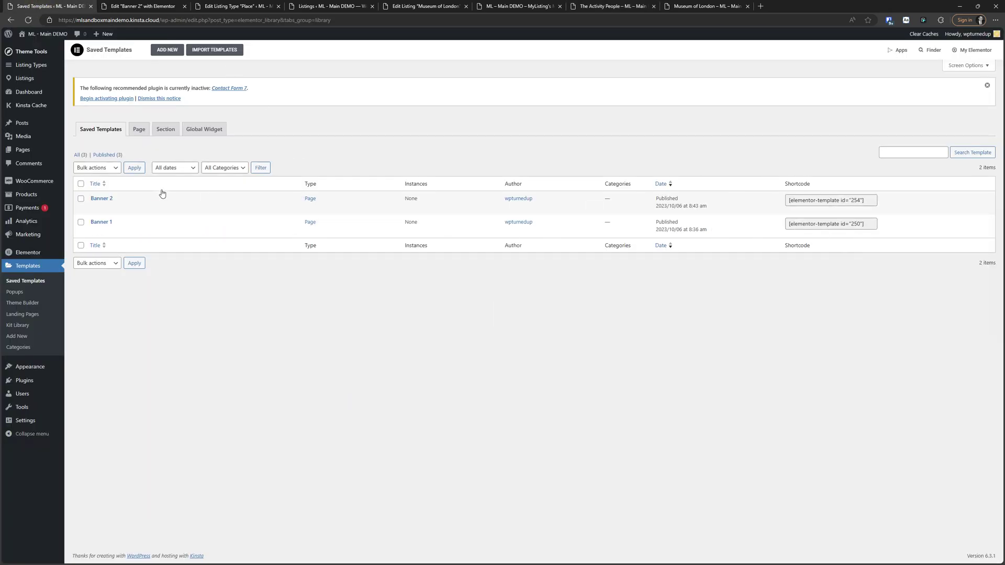
pyautogui.click(854, 223)
pyautogui.hotkey('ctrl', 'c')
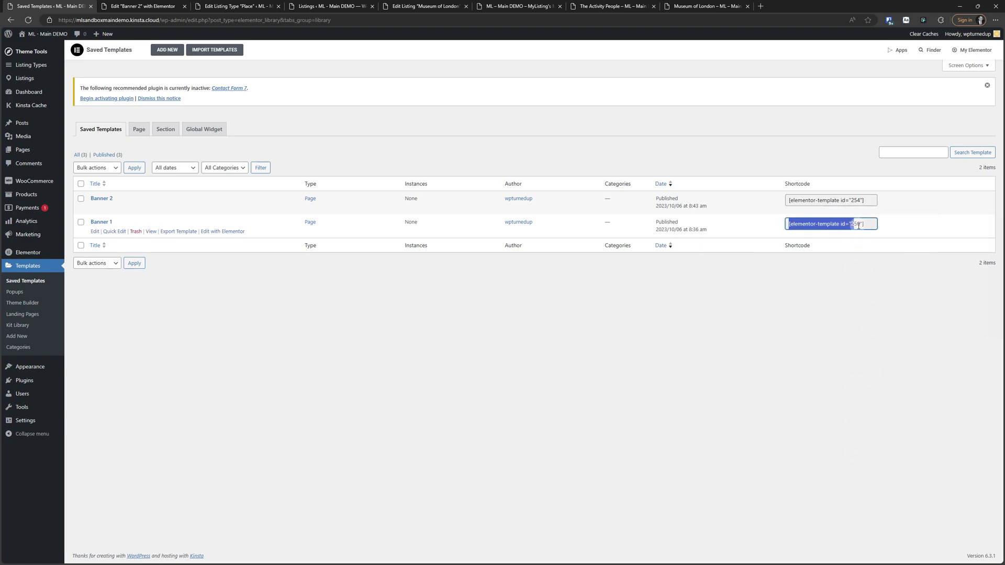
pyautogui.click(672, 369)
# - Open The Activity People listing for editing, paste the ID 250 into its Ad field, and update the listing
pyautogui.click(330, 6)
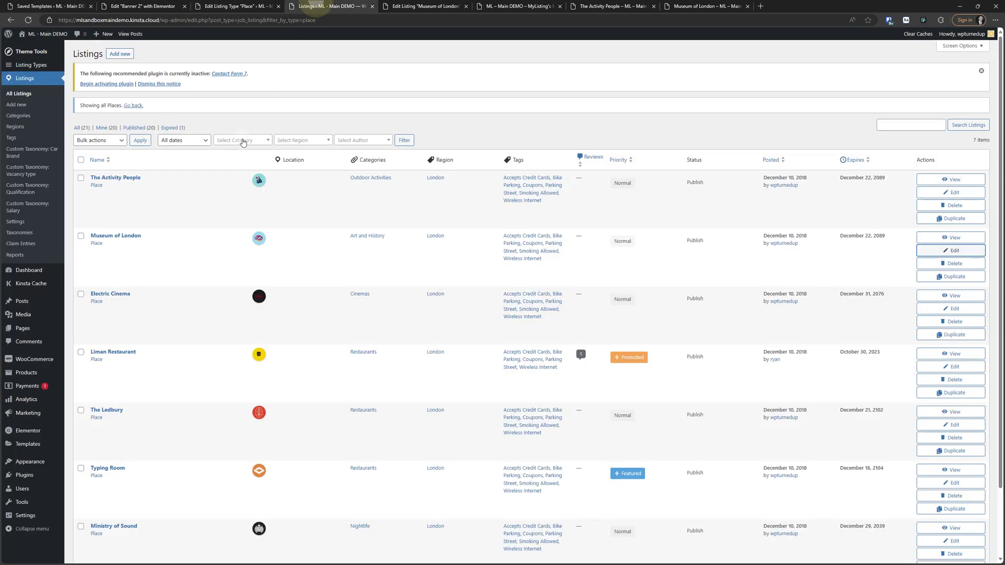
pyautogui.rightClick(930, 193)
pyautogui.click(931, 197)
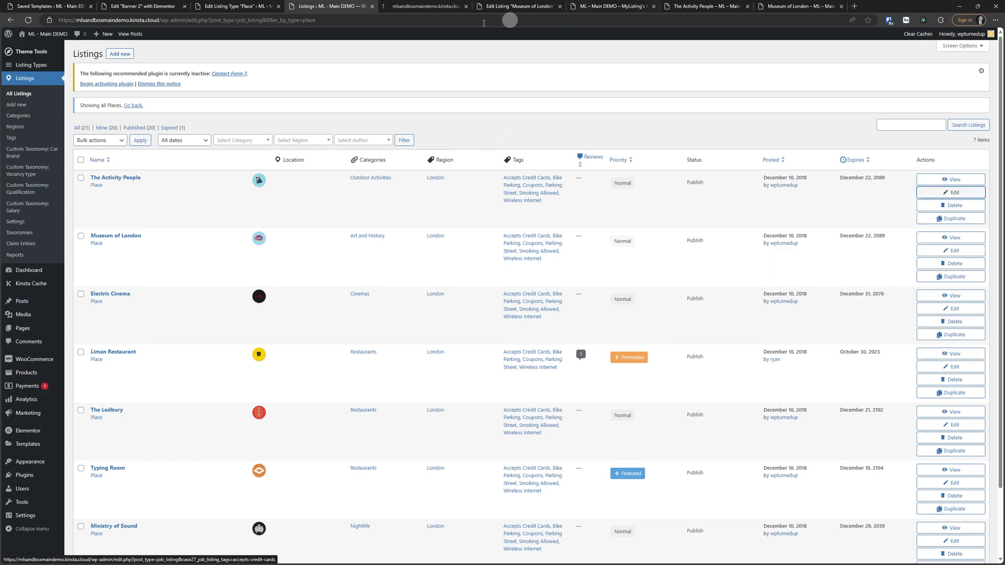
pyautogui.click(425, 6)
pyautogui.scroll(-20, 259, 303)
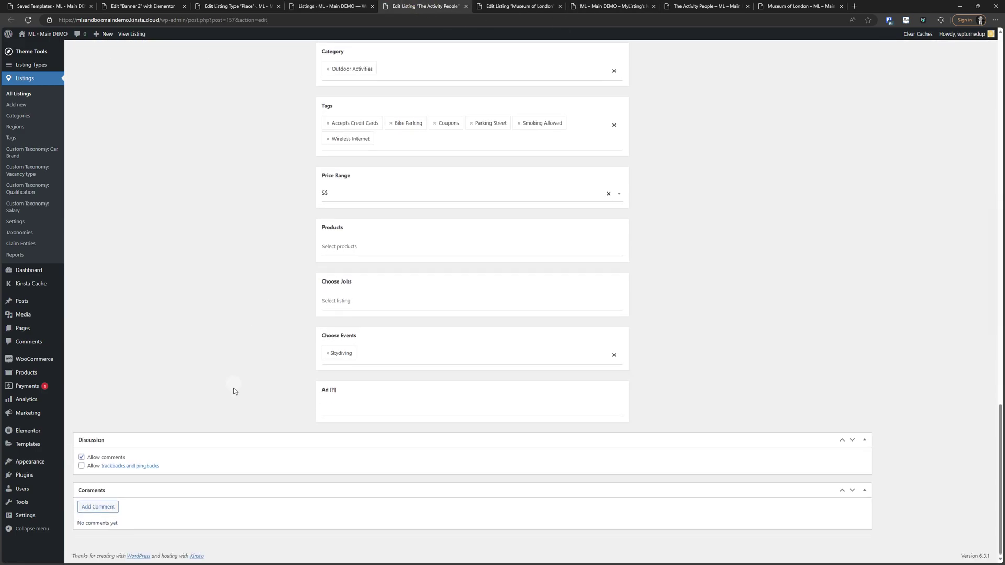
pyautogui.click(344, 407)
pyautogui.scroll(20, 644, 352)
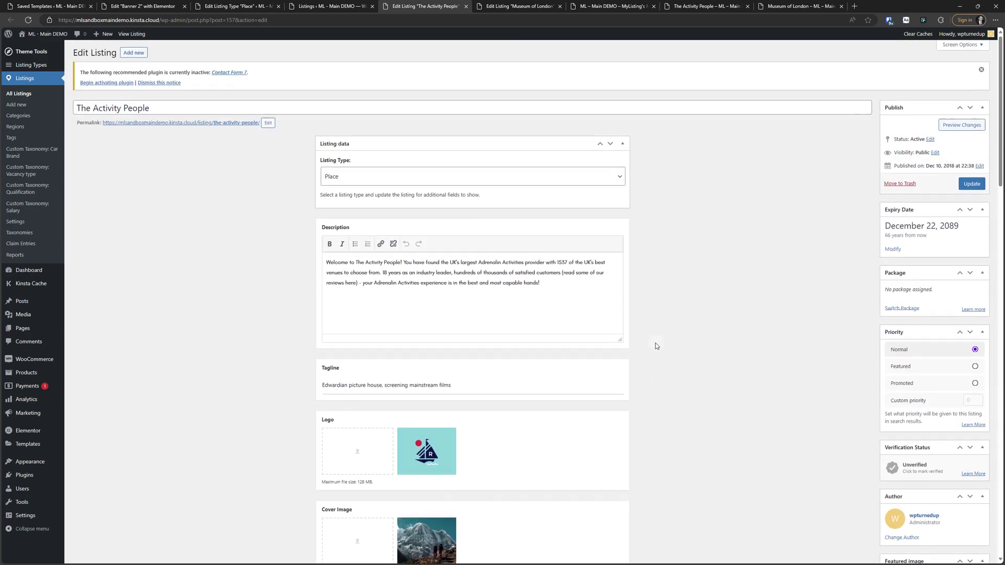
pyautogui.click(972, 186)
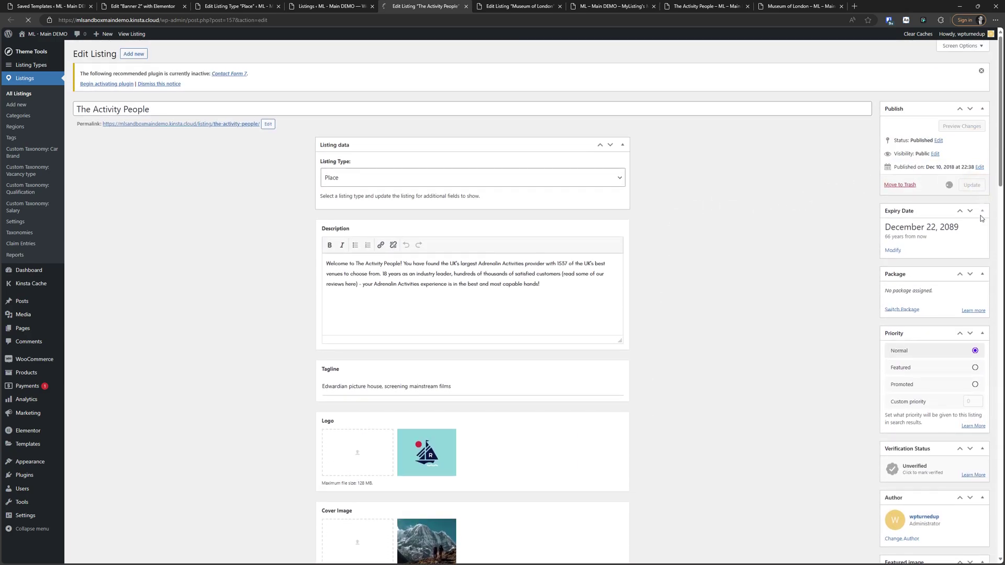
# - Reload The Activity People page and the Museum of London page to compare the banners in their Ad blocks
pyautogui.click(702, 6)
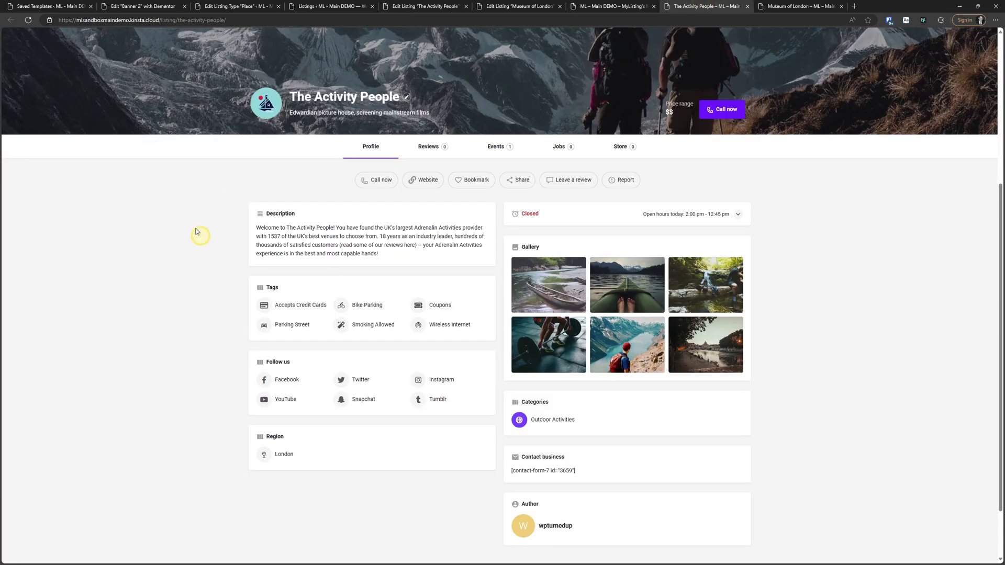
pyautogui.press('F5')
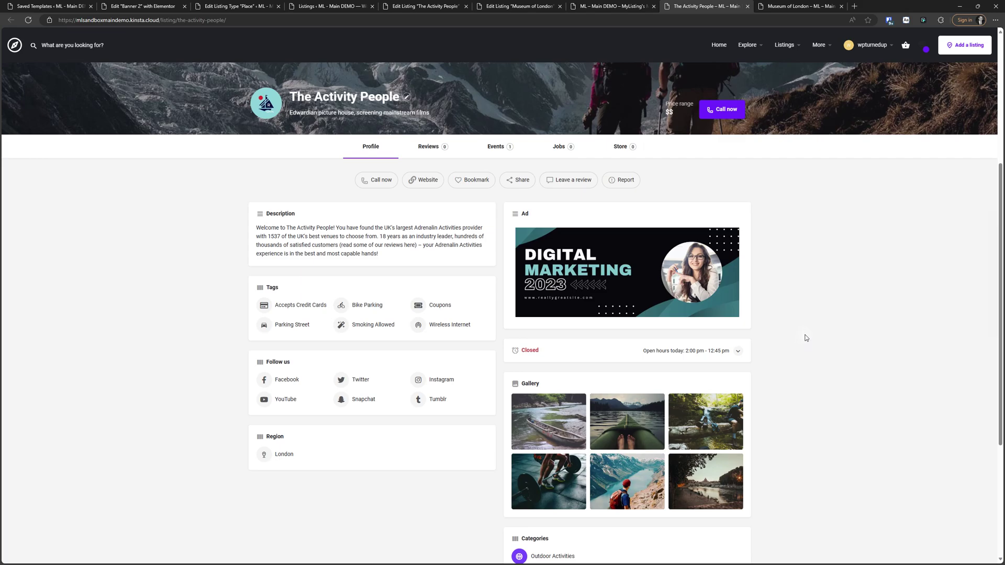
pyautogui.click(798, 7)
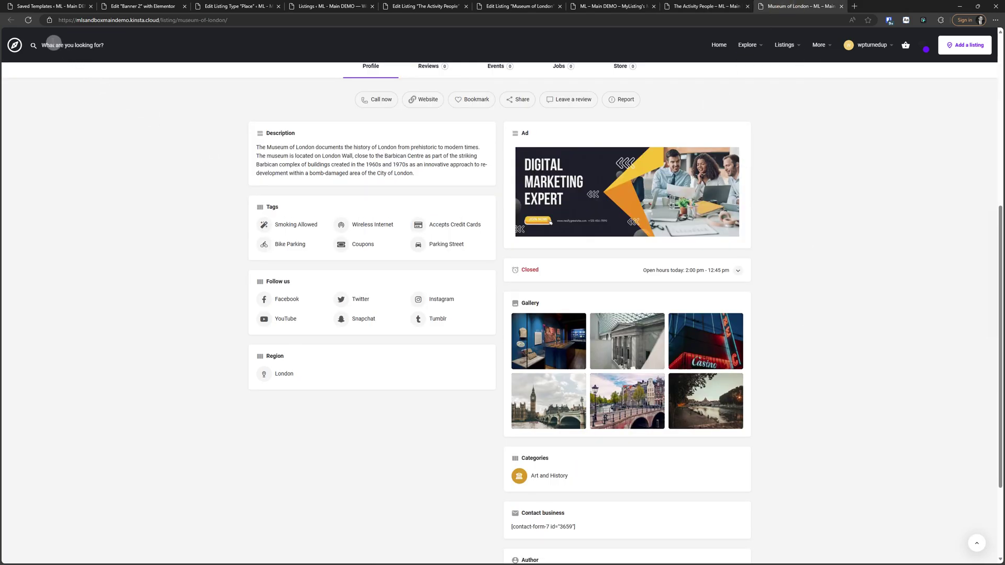
pyautogui.click(28, 20)
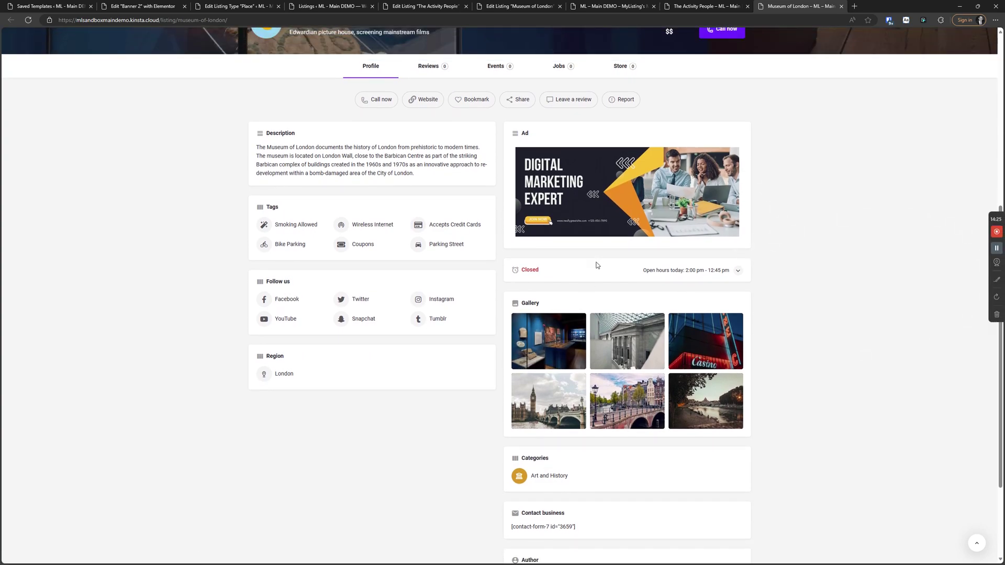
# - Inspect the Ad block on the Museum of London page and set the .element rule's background to transparent
pyautogui.rightClick(642, 139)
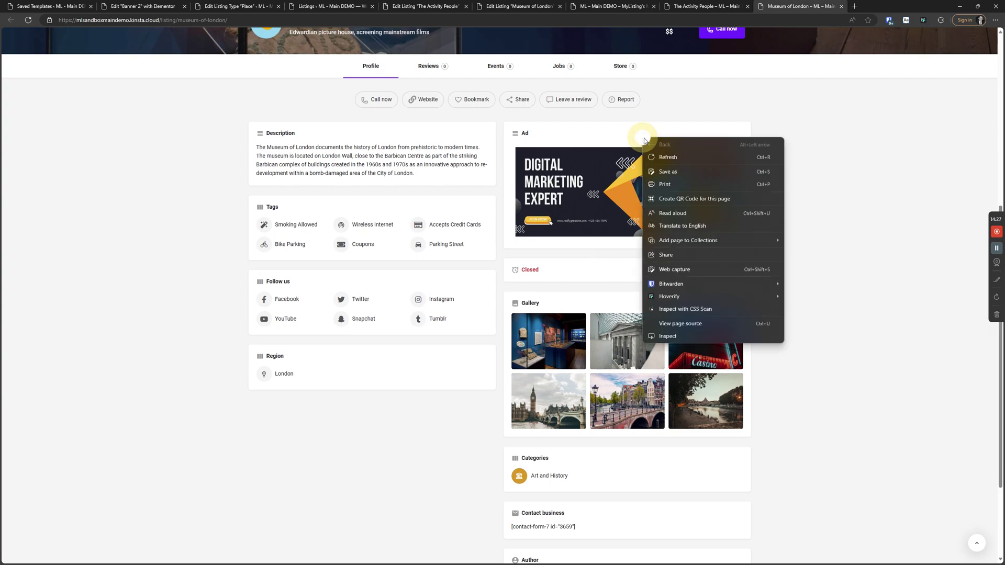
pyautogui.click(696, 338)
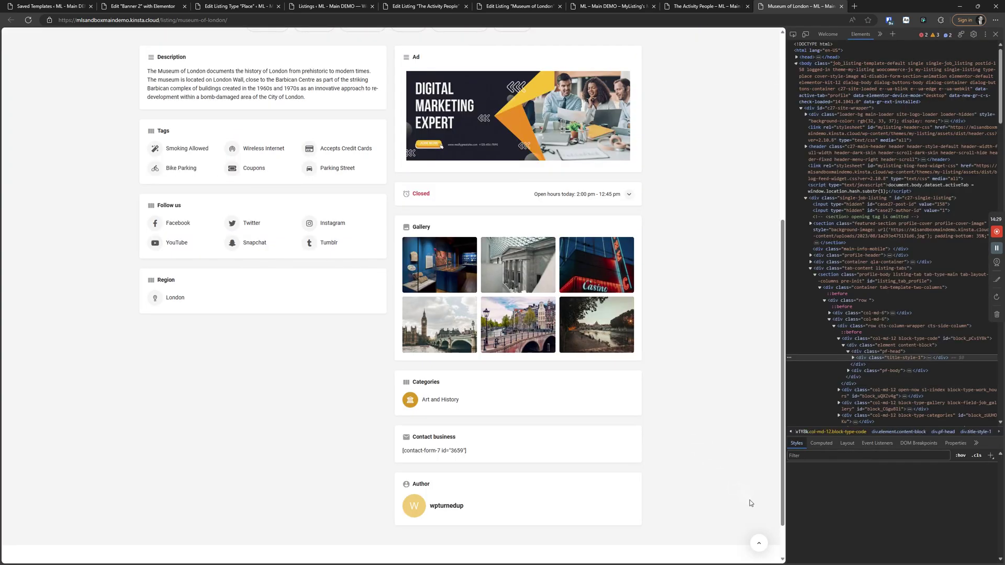
pyautogui.scroll(-2, 859, 502)
pyautogui.scroll(2, 867, 491)
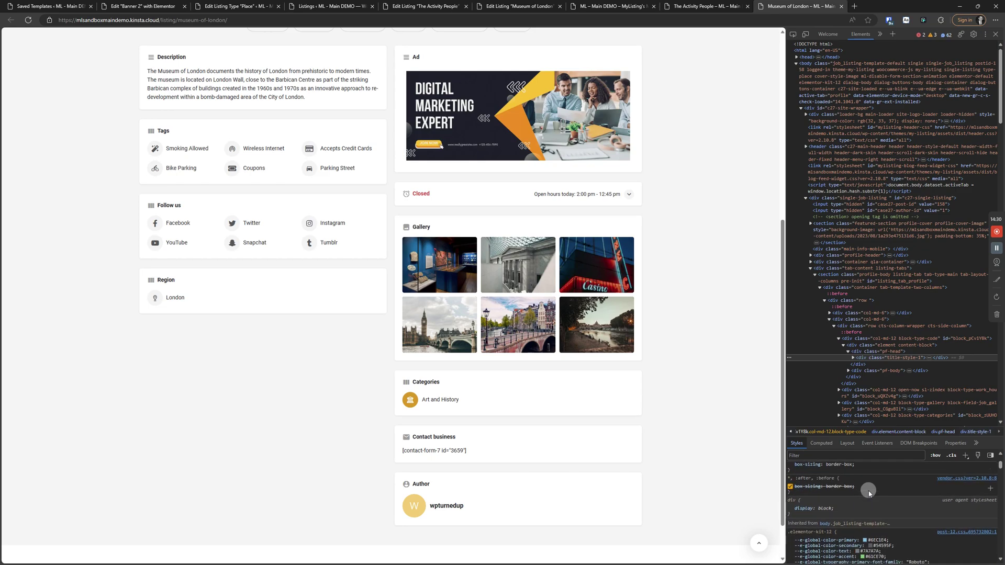
pyautogui.click(894, 347)
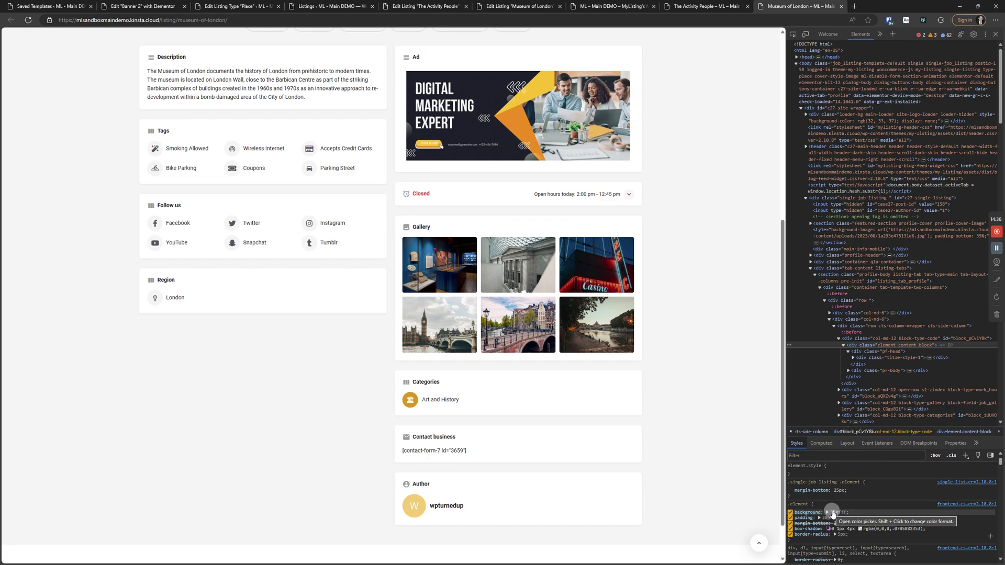
pyautogui.click(833, 514)
pyautogui.click(838, 513)
pyautogui.write('tr')
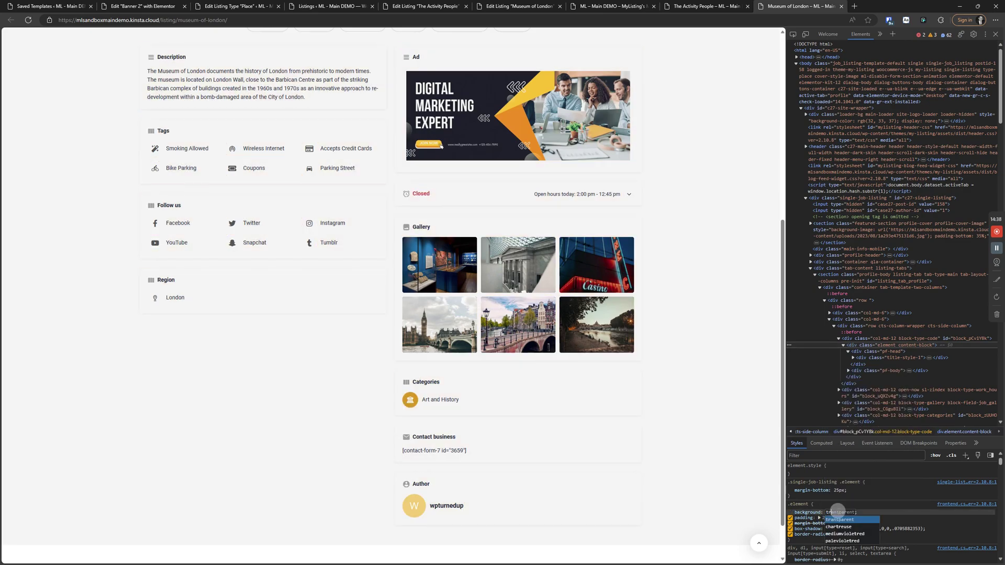
pyautogui.press('Tab')
# - Disable the box-shadow in the .element rule of the inspected Museum of London page
pyautogui.scroll(1, 688, 414)
pyautogui.scroll(3, 688, 414)
pyautogui.scroll(-2, 686, 357)
pyautogui.click(890, 516)
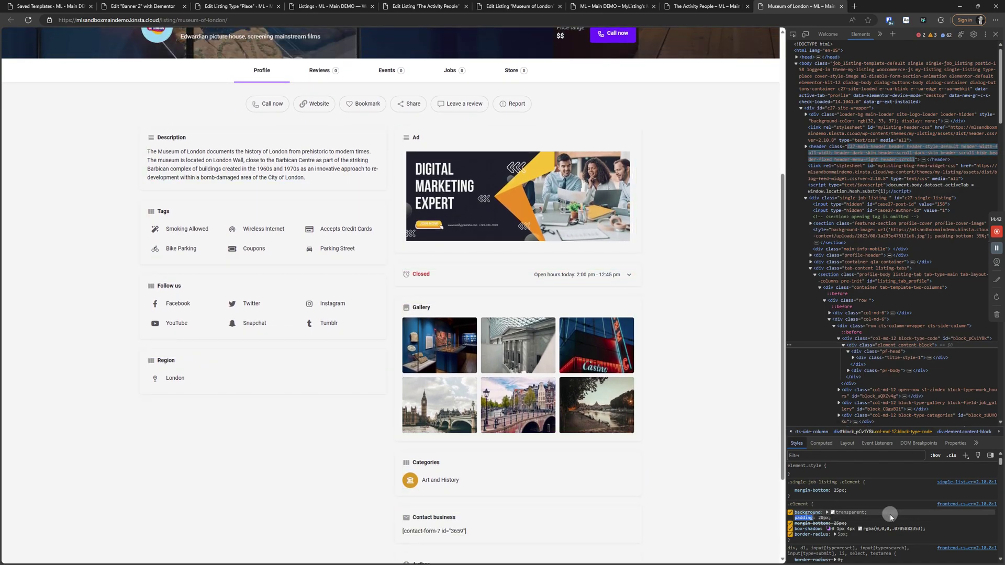
pyautogui.click(791, 534)
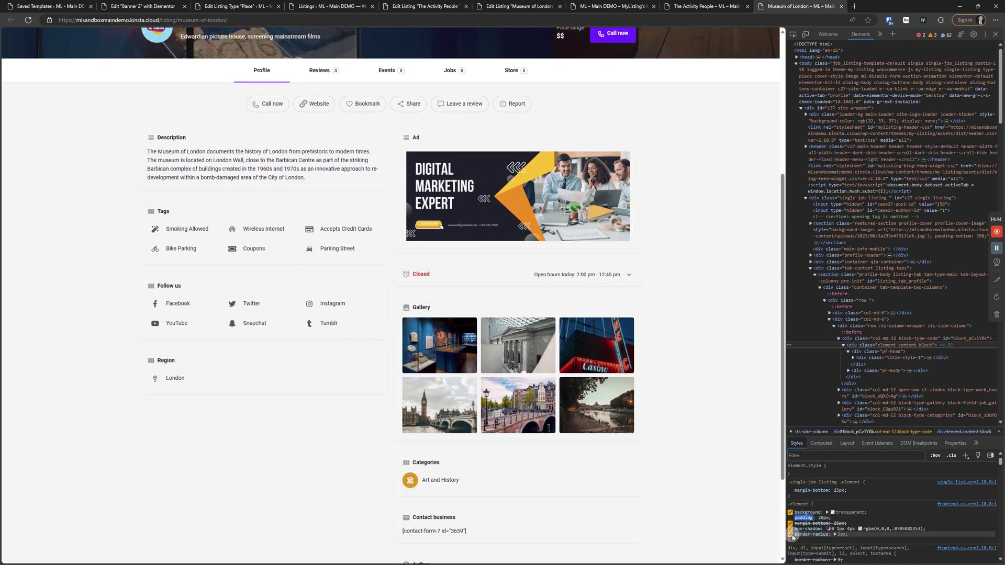
pyautogui.click(791, 529)
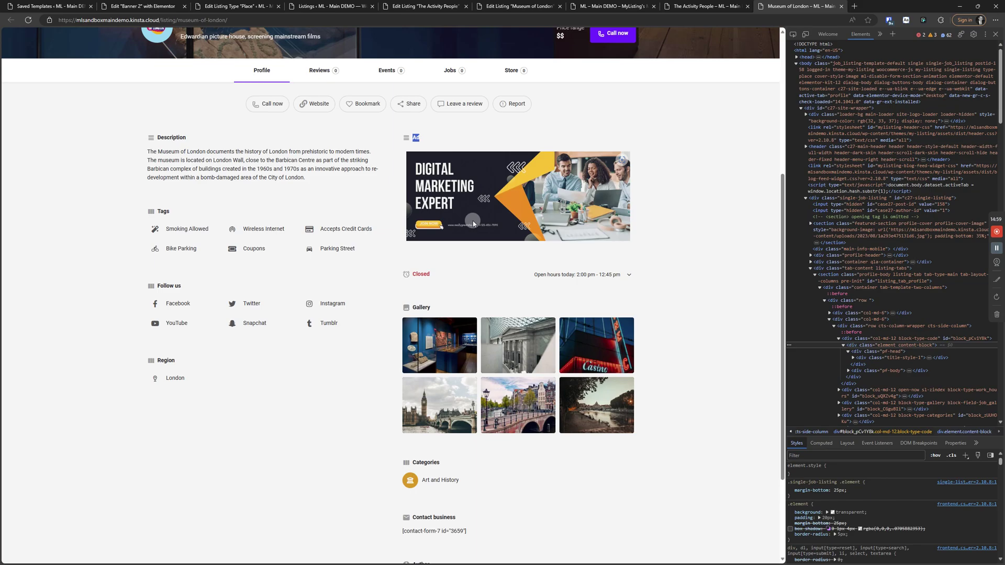
# - Compare the Ad block styling on the Museum of London and The Activity People pages, and close the developer tools
pyautogui.click(745, 221)
pyautogui.scroll(2, 699, 226)
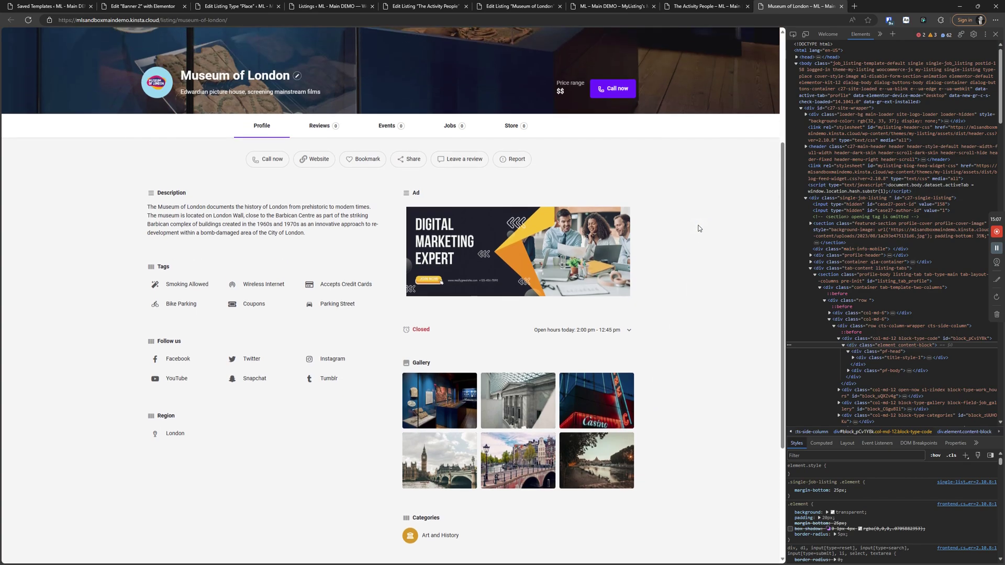
pyautogui.scroll(-2, 702, 226)
pyautogui.moveTo(669, 242); pyautogui.dragTo(400, 134)
pyautogui.click(651, 202)
pyautogui.click(704, 6)
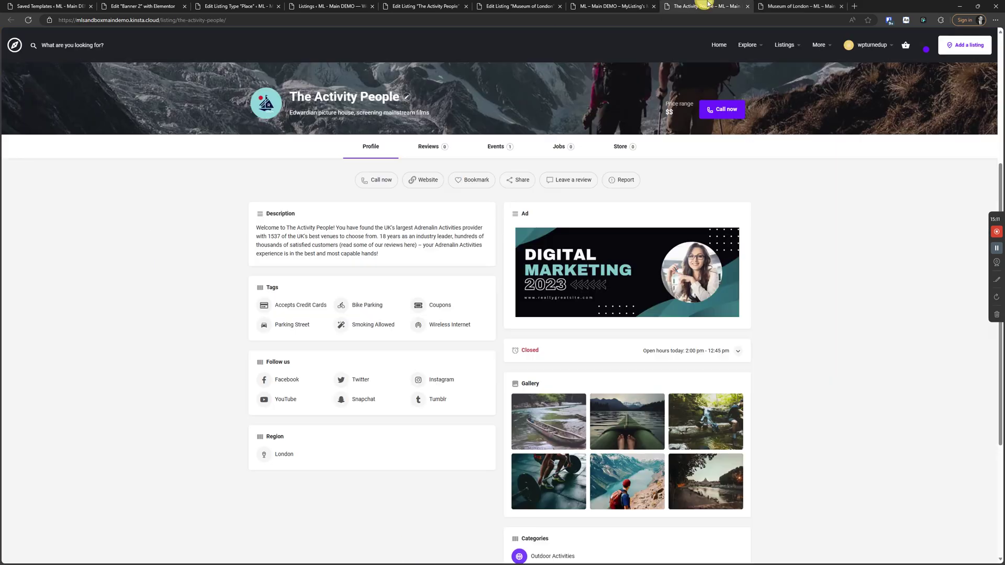
pyautogui.scroll(-4, 803, 303)
pyautogui.scroll(6, 784, 369)
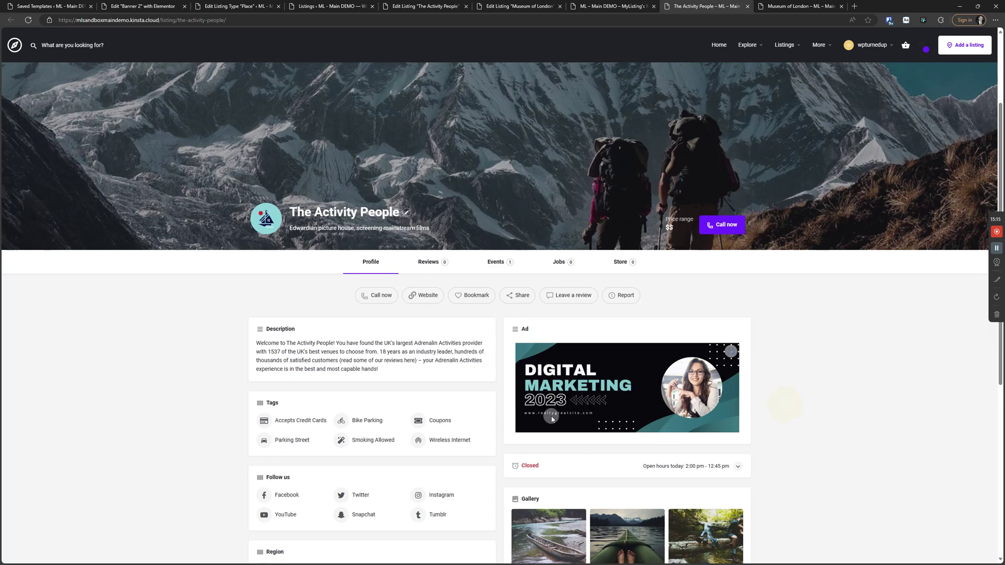
pyautogui.scroll(-4, 783, 404)
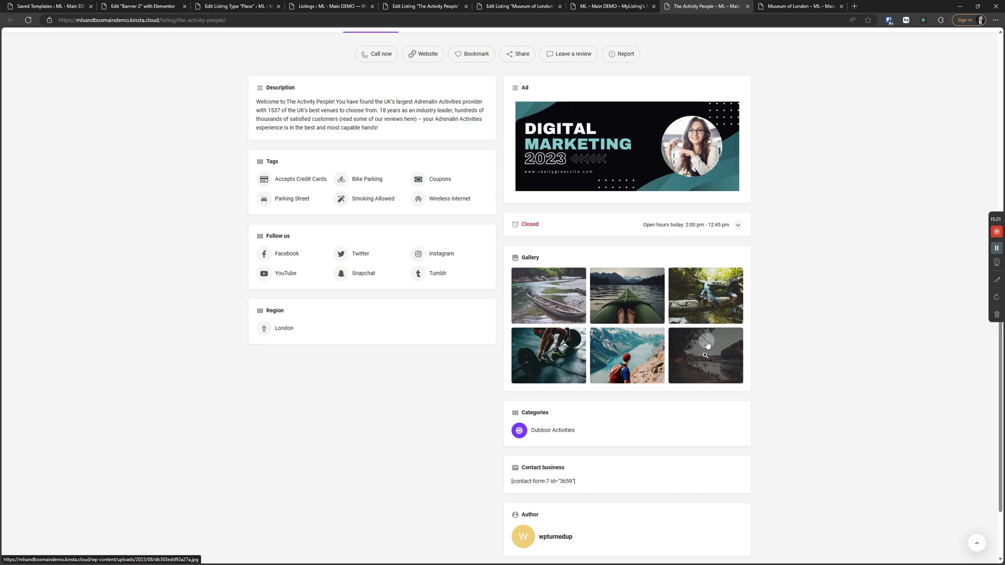
pyautogui.click(777, 4)
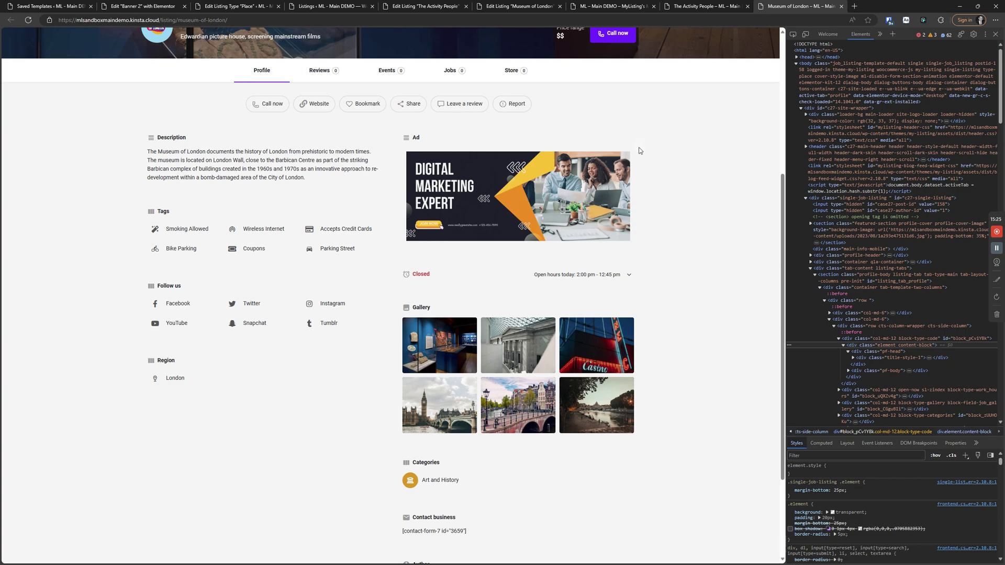
pyautogui.click(997, 35)
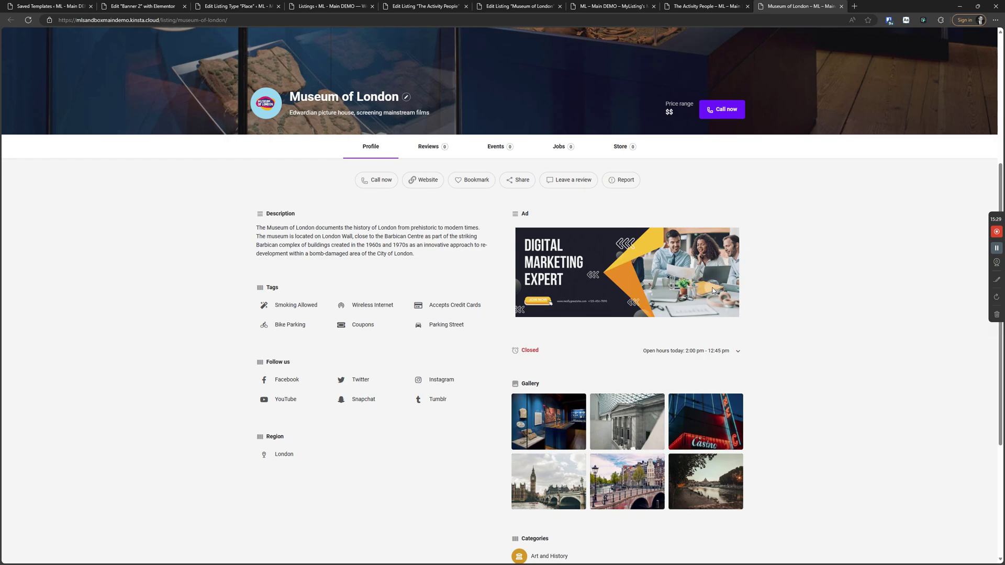
pyautogui.click(725, 6)
pyautogui.scroll(2, 712, 223)
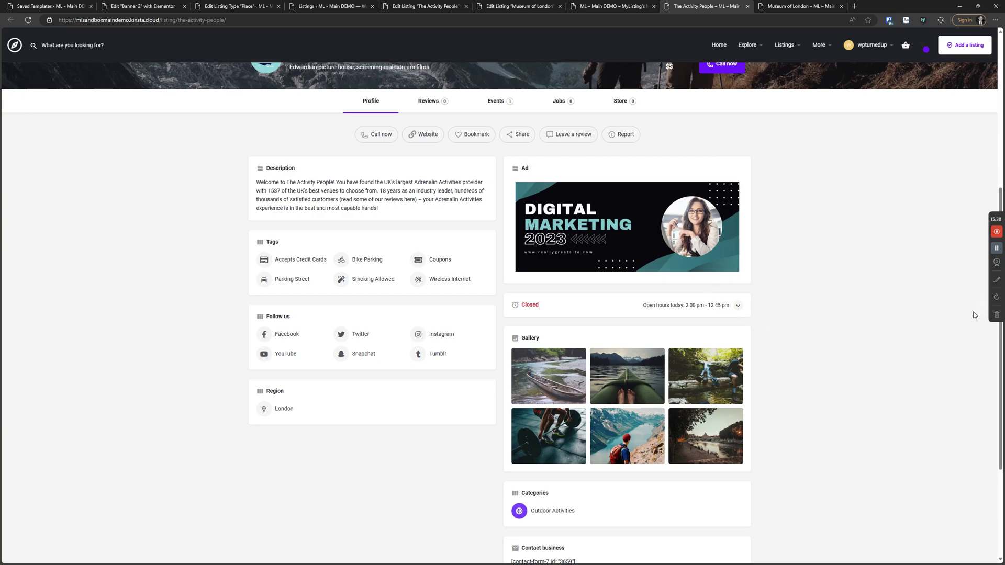
# - Close all browser tabs except the saved templates, the Banner 2 Elementor editor and the Museum of London listing page
pyautogui.click(234, 5)
pyautogui.click(519, 6)
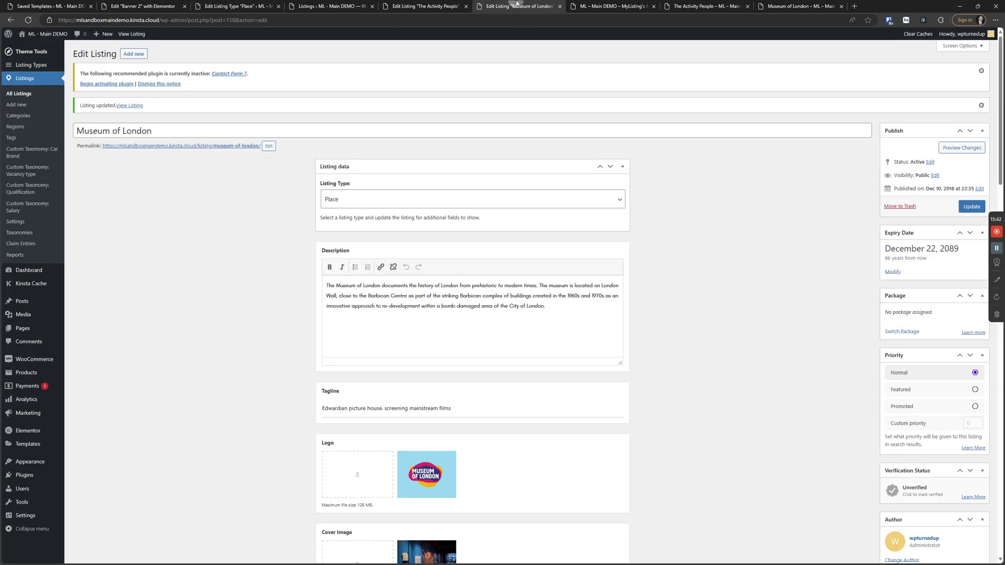
pyautogui.click(562, 7)
pyautogui.click(450, 5)
pyautogui.click(466, 6)
pyautogui.click(367, 6)
pyautogui.click(372, 6)
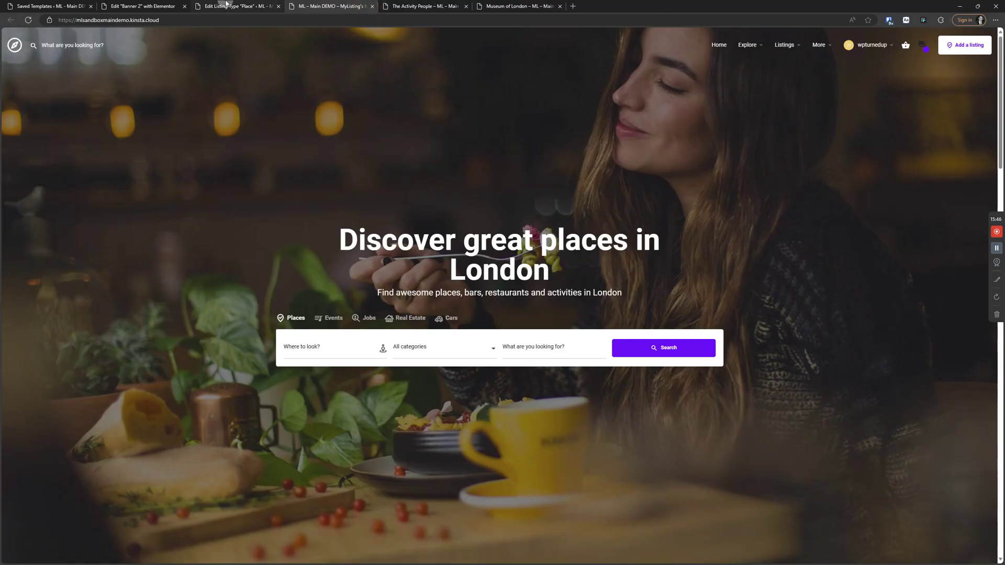
pyautogui.click(283, 7)
pyautogui.click(279, 6)
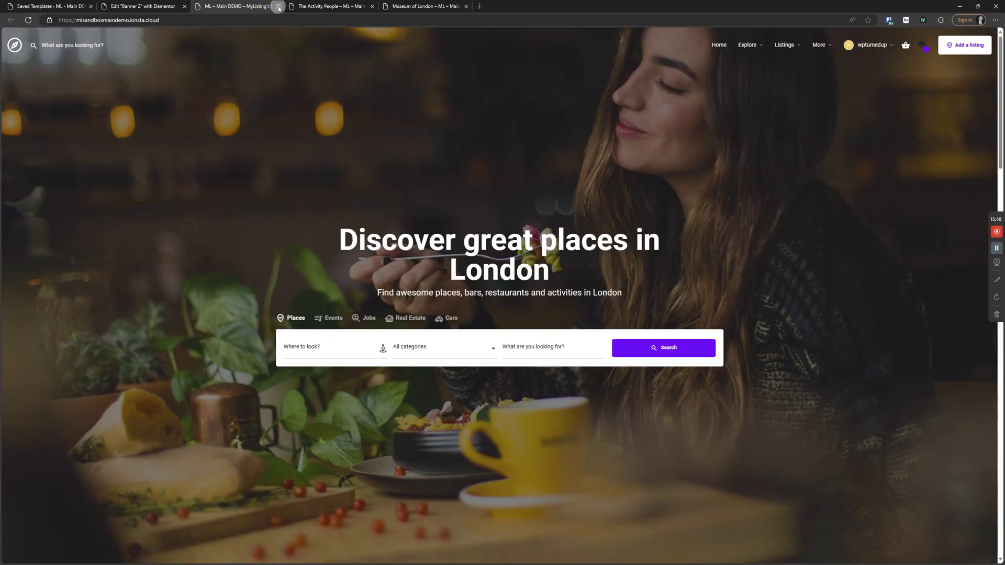
pyautogui.click(279, 6)
pyautogui.click(279, 7)
pyautogui.scroll(-4, 382, 215)
pyautogui.scroll(4, 382, 215)
pyautogui.scroll(-2, 383, 215)
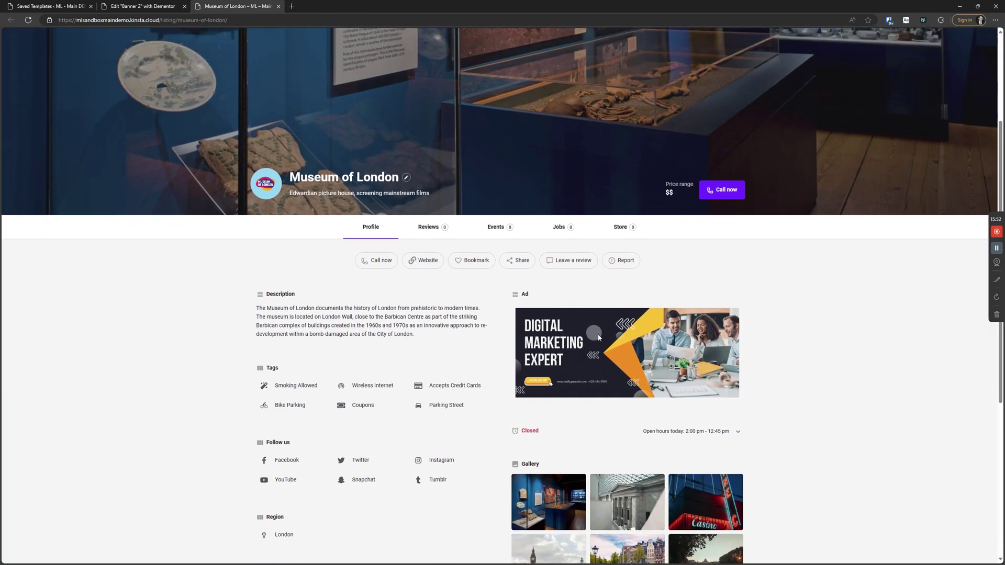
pyautogui.click(134, 6)
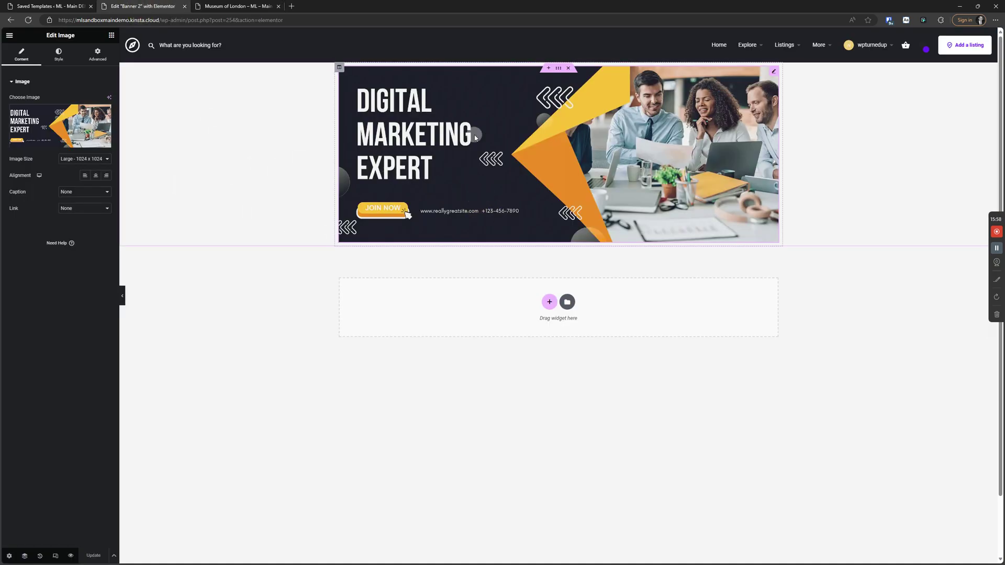
pyautogui.click(91, 209)
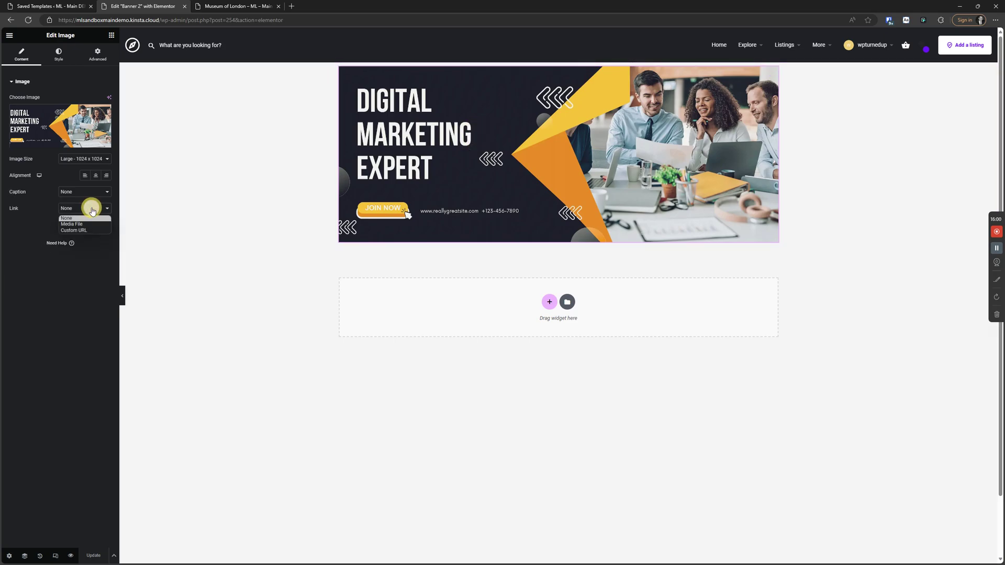
pyautogui.click(76, 231)
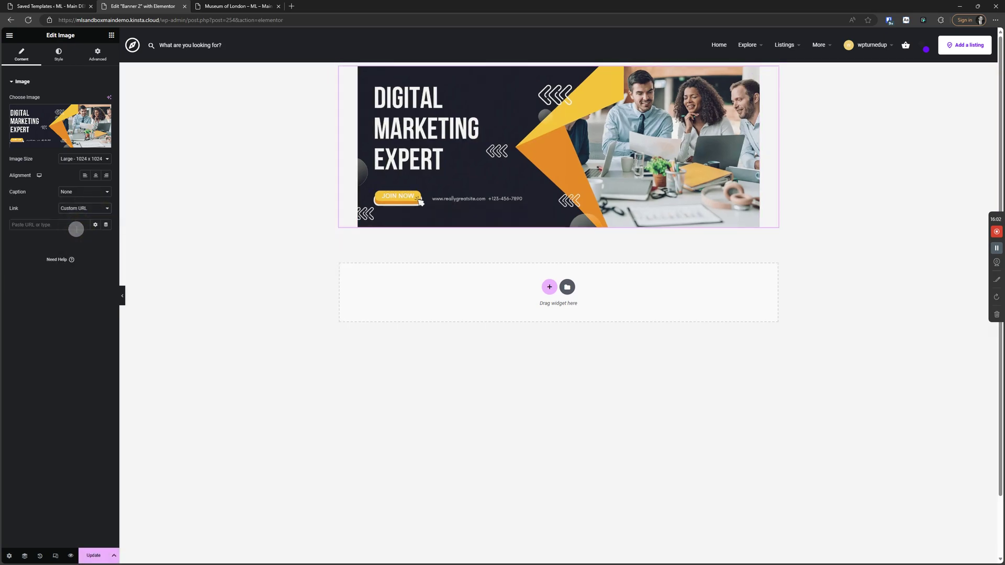
pyautogui.click(56, 224)
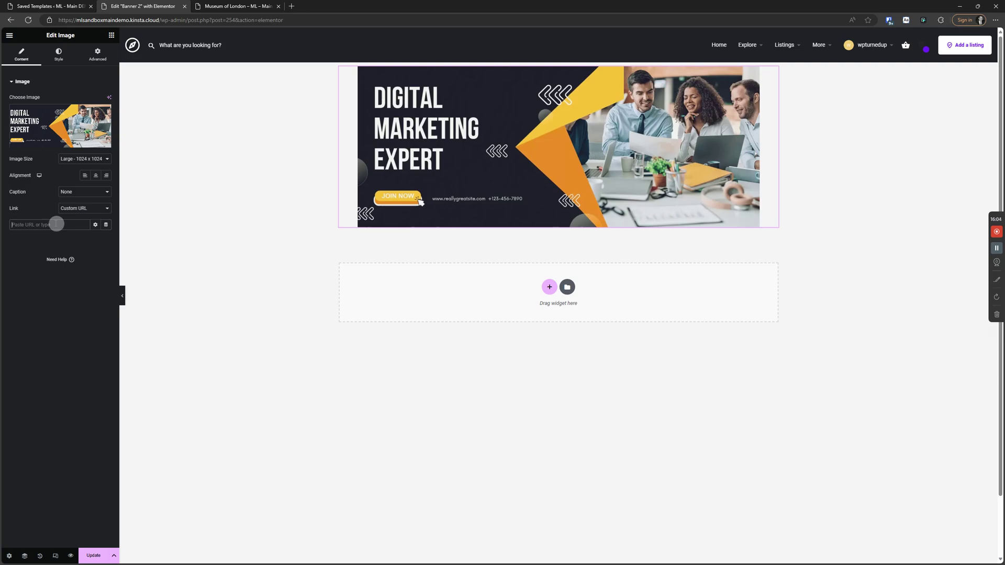
pyautogui.write('https://domain.com/aff=3')
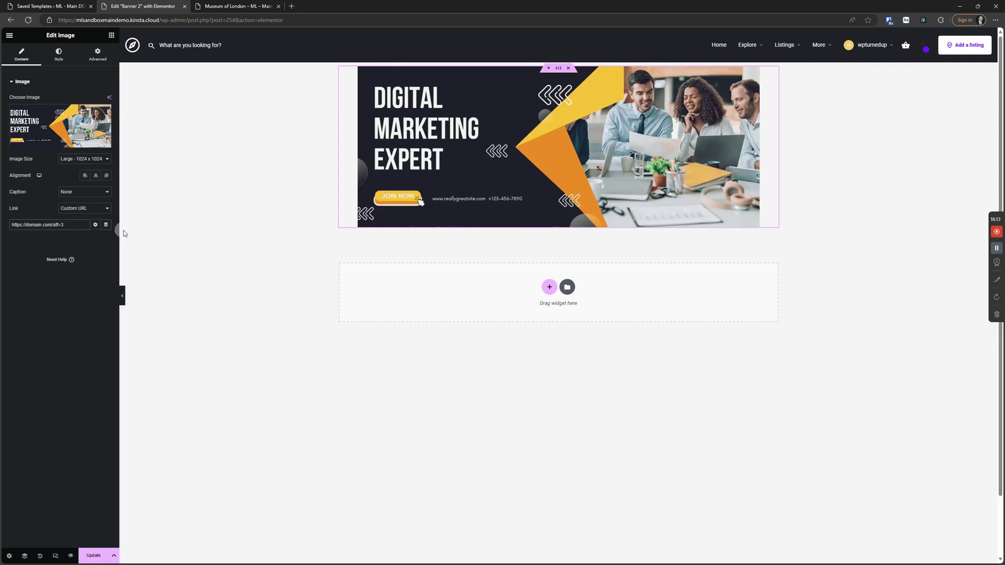
# - Set the banner image's link to open in a new window and add nofollow
pyautogui.click(95, 226)
pyautogui.click(39, 239)
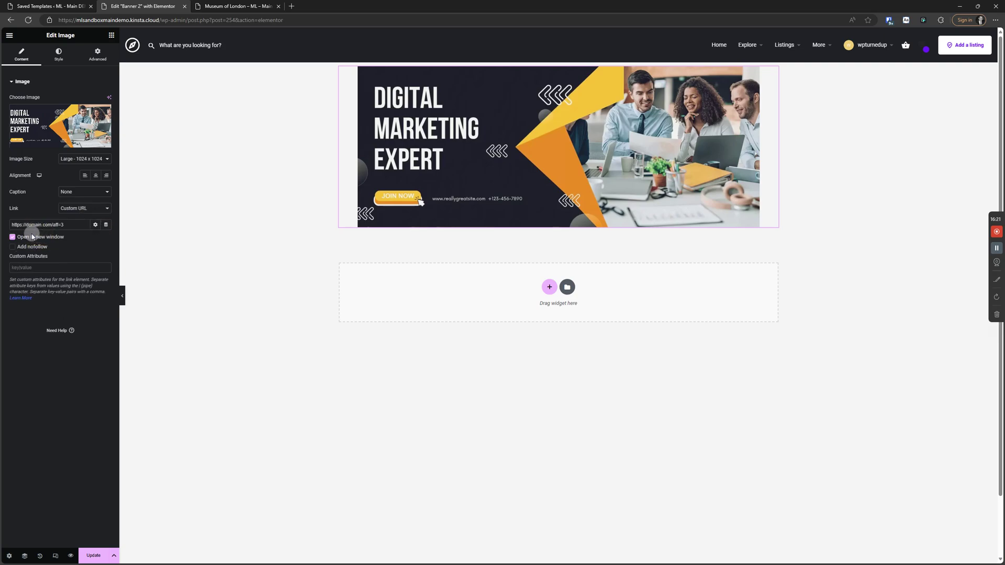
pyautogui.click(37, 249)
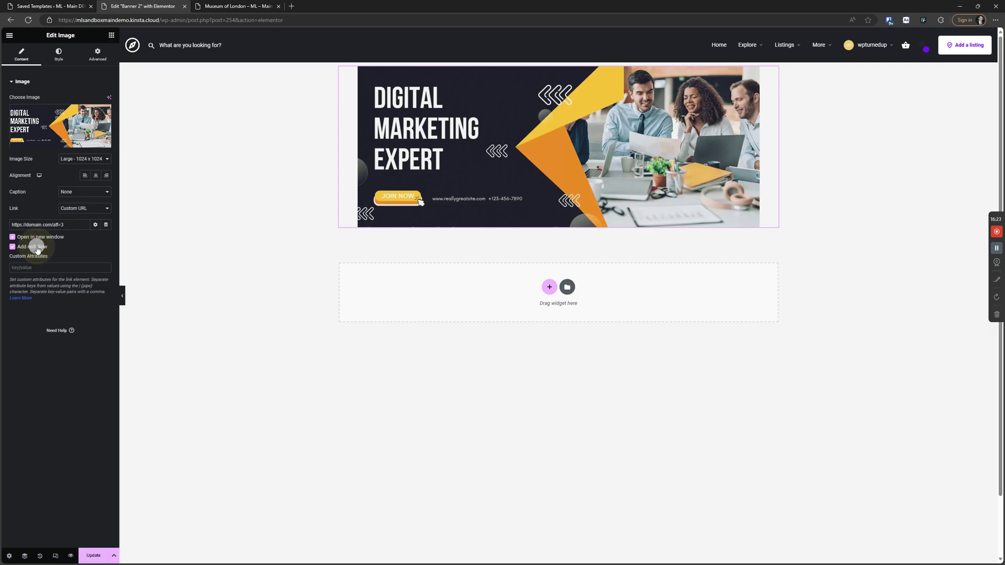
# - Add the custom attribute rel|sponsored to the banner image's link
pyautogui.click(31, 268)
pyautogui.write('rel|sponsored')
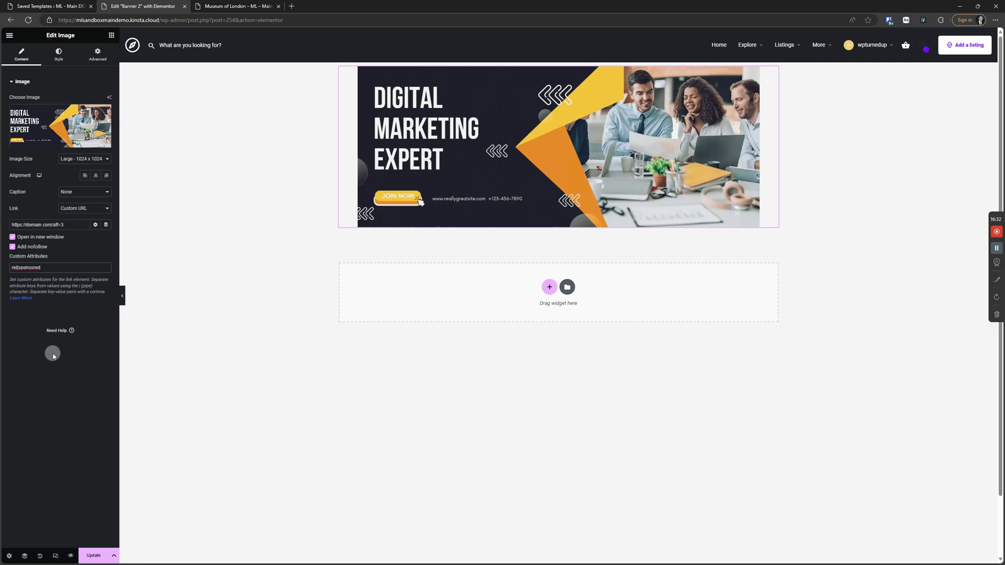
pyautogui.click(55, 266)
pyautogui.click(51, 338)
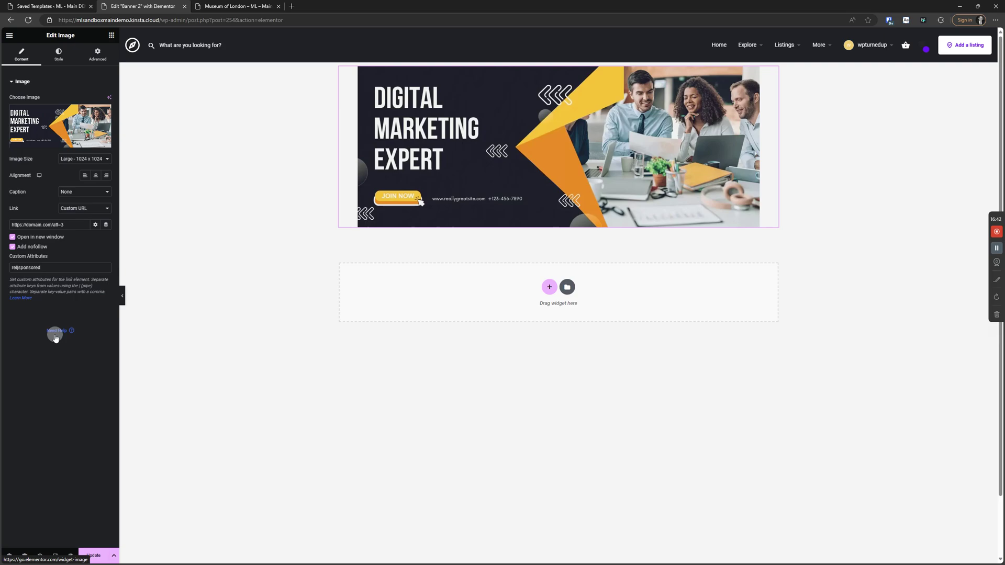
pyautogui.click(45, 267)
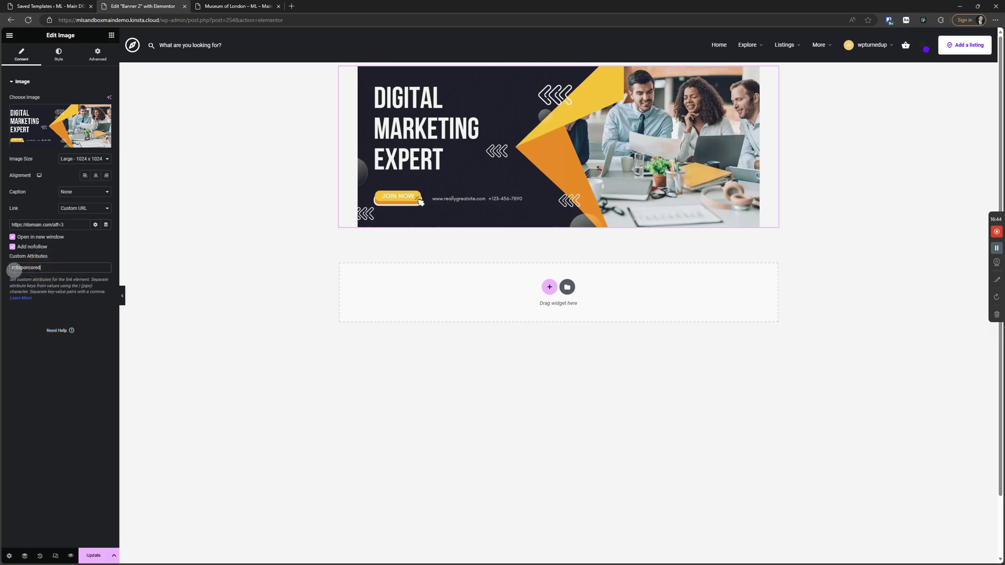
pyautogui.click(31, 267)
pyautogui.click(43, 268)
pyautogui.moveTo(24, 224); pyautogui.dragTo(58, 224)
pyautogui.press('BackSpace')
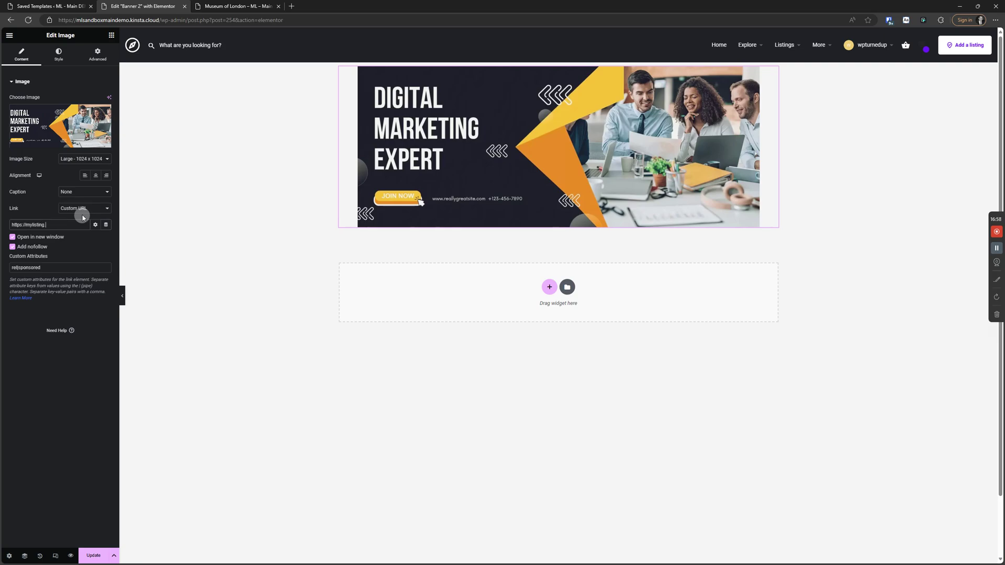
pyautogui.click(99, 553)
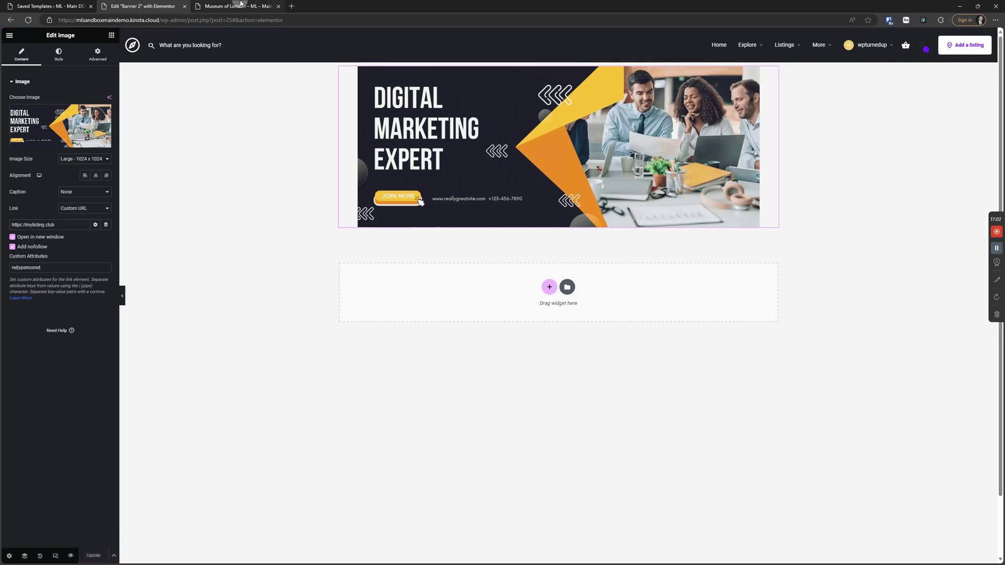
# - Reload the Museum of London listing page, test the ad banner's link, and close the page it opens
pyautogui.click(259, 6)
pyautogui.click(27, 20)
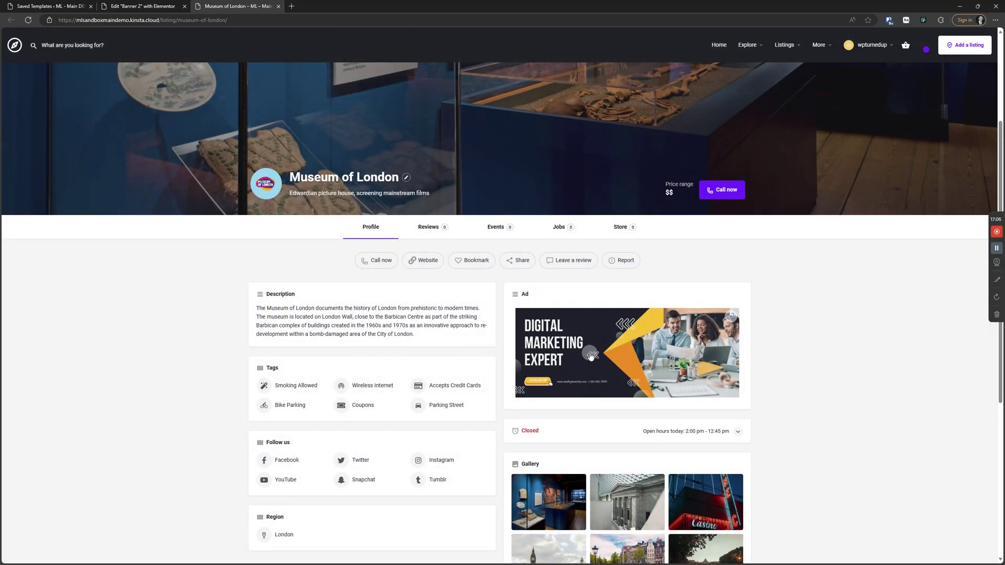
pyautogui.click(645, 351)
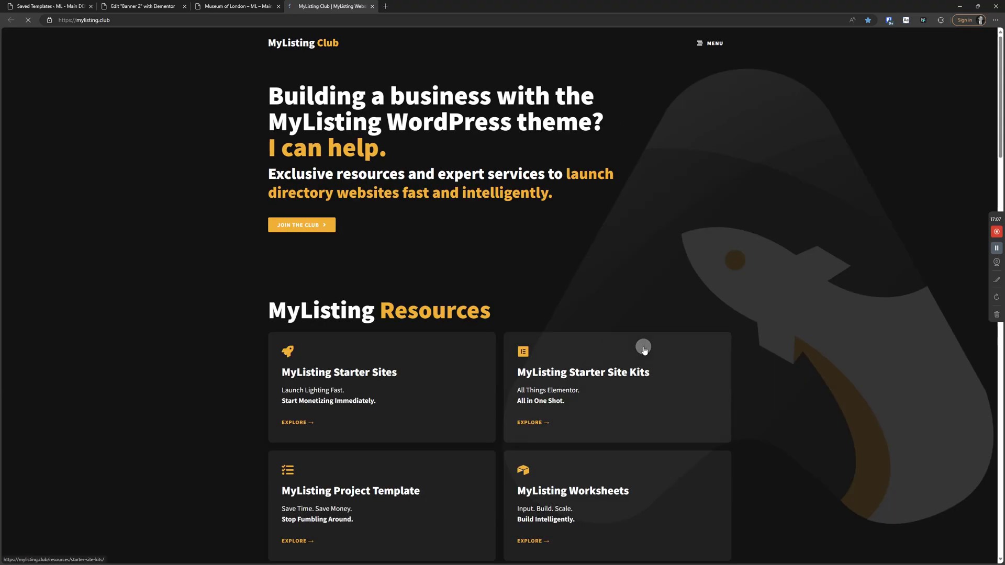
pyautogui.click(372, 6)
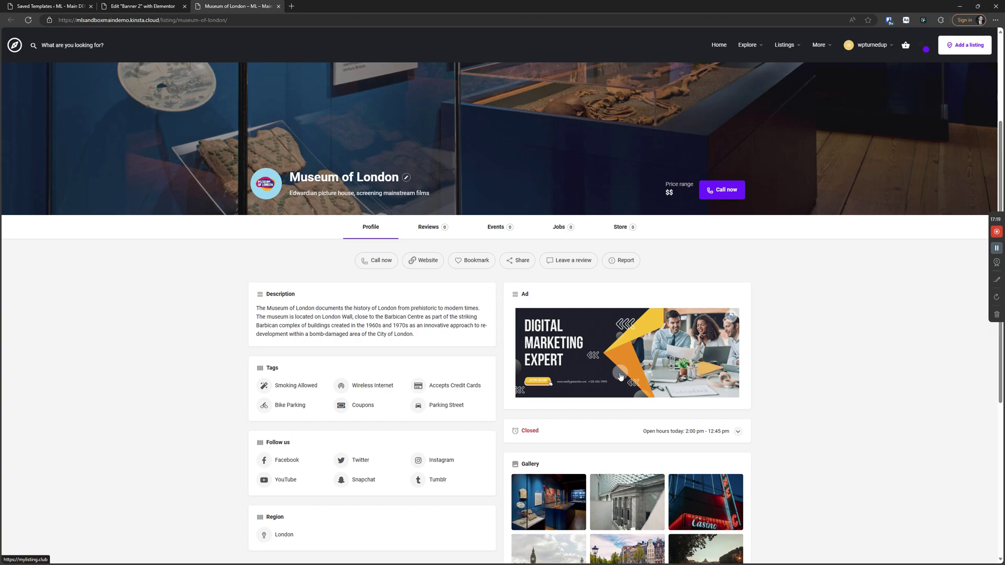
pyautogui.scroll(-2, 619, 376)
pyautogui.scroll(2, 615, 377)
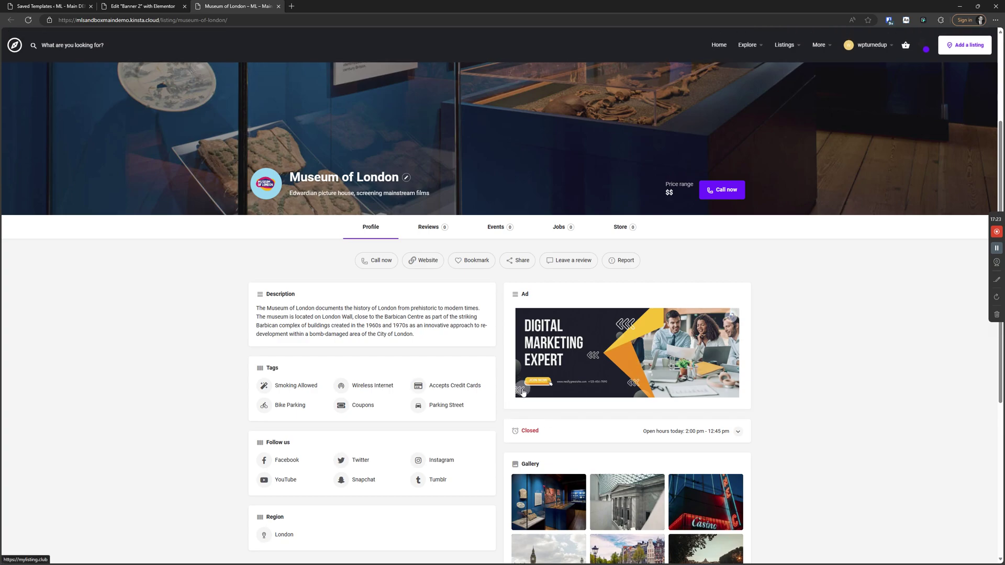